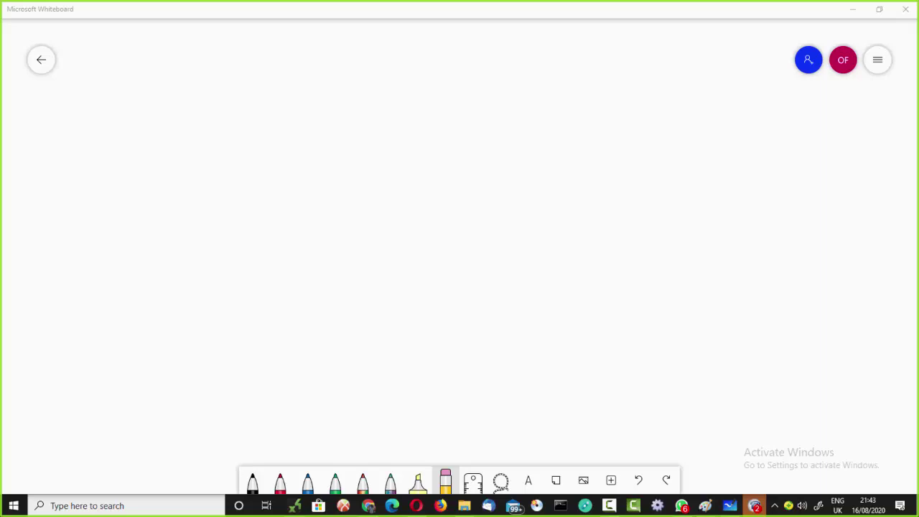
Step: Pick the black pen and handwrite GBP/USD on the first line of the board
left_click(252, 481)
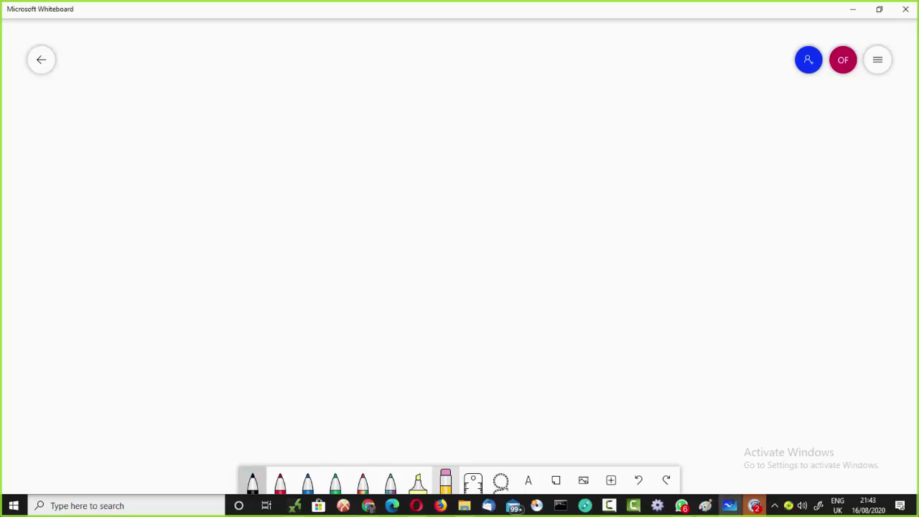
left_click(252, 432)
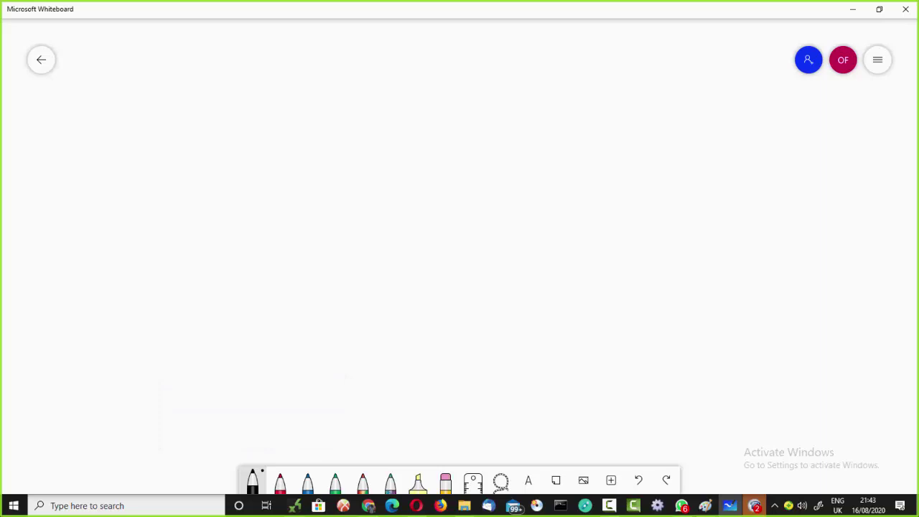
mouse_move(81, 127)
left_mouse_down()
mouse_move(71, 157)
mouse_move(78, 147)
mouse_move(79, 173)
mouse_move(108, 145)
mouse_move(100, 157)
left_mouse_up()
mouse_move(137, 134)
left_mouse_down()
mouse_move(122, 160)
mouse_move(132, 146)
left_mouse_up()
left_click_drag(189, 99, 148, 170)
mouse_move(191, 131)
left_mouse_down()
mouse_move(224, 147)
mouse_move(213, 155)
left_mouse_up()
mouse_move(237, 141)
left_mouse_down()
mouse_move(251, 151)
mouse_move(237, 155)
left_mouse_up()
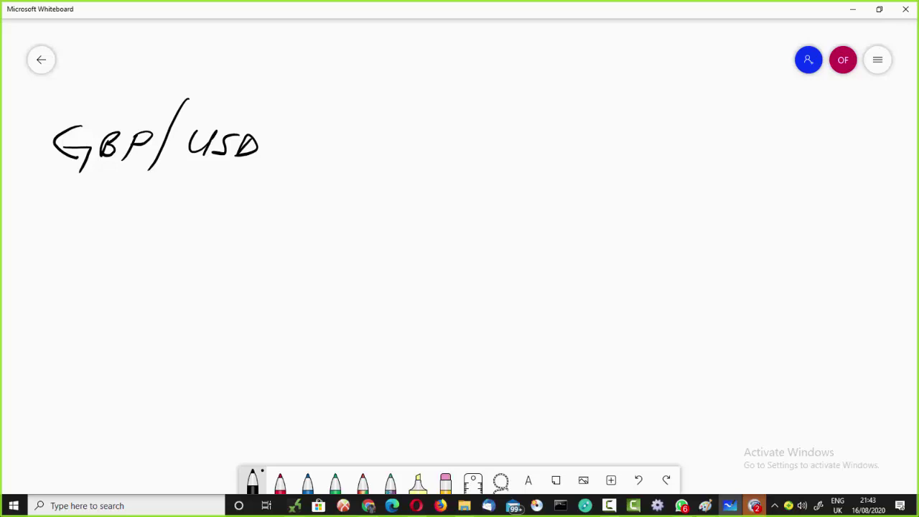
Step: Handwrite Euro/USD on the second line
left_click_drag(66, 191, 92, 191)
mouse_move(63, 192)
left_mouse_down()
mouse_move(60, 211)
mouse_move(98, 212)
mouse_move(99, 204)
left_mouse_up()
mouse_move(93, 196)
left_mouse_down()
mouse_move(102, 211)
mouse_move(112, 199)
left_mouse_up()
mouse_move(121, 200)
left_mouse_down()
mouse_move(120, 213)
mouse_move(142, 197)
mouse_move(149, 220)
left_mouse_up()
mouse_move(183, 191)
left_mouse_down()
mouse_move(206, 191)
mouse_move(204, 211)
left_mouse_up()
mouse_move(218, 208)
left_mouse_down()
mouse_move(229, 194)
mouse_move(204, 213)
left_mouse_up()
left_click_drag(229, 193, 227, 215)
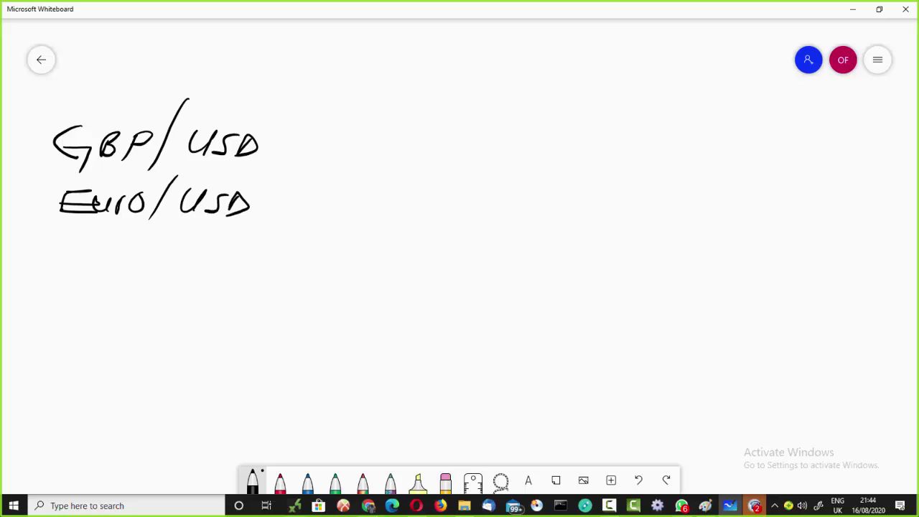
Step: Handwrite USD/JPY on the third line
mouse_move(63, 241)
left_mouse_down()
mouse_move(101, 234)
mouse_move(101, 265)
left_mouse_up()
left_click_drag(126, 242, 121, 264)
mouse_move(170, 226)
left_mouse_down()
mouse_move(148, 278)
mouse_move(208, 231)
left_mouse_up()
mouse_move(201, 234)
left_mouse_down()
mouse_move(199, 258)
mouse_move(179, 261)
mouse_move(208, 267)
mouse_move(223, 249)
mouse_move(267, 228)
mouse_move(245, 271)
left_mouse_up()
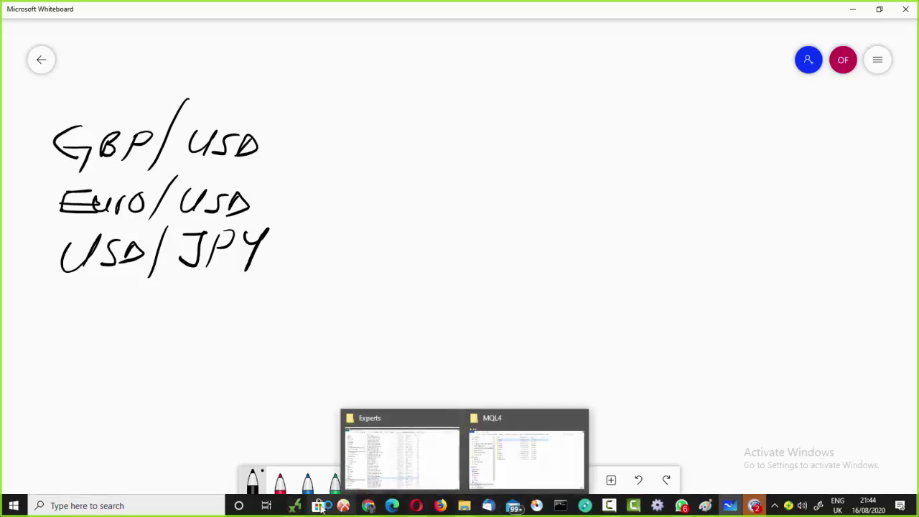
Step: In MetaTrader, close the Navigator panel and show the New Chart Forex pair list
left_click(297, 508)
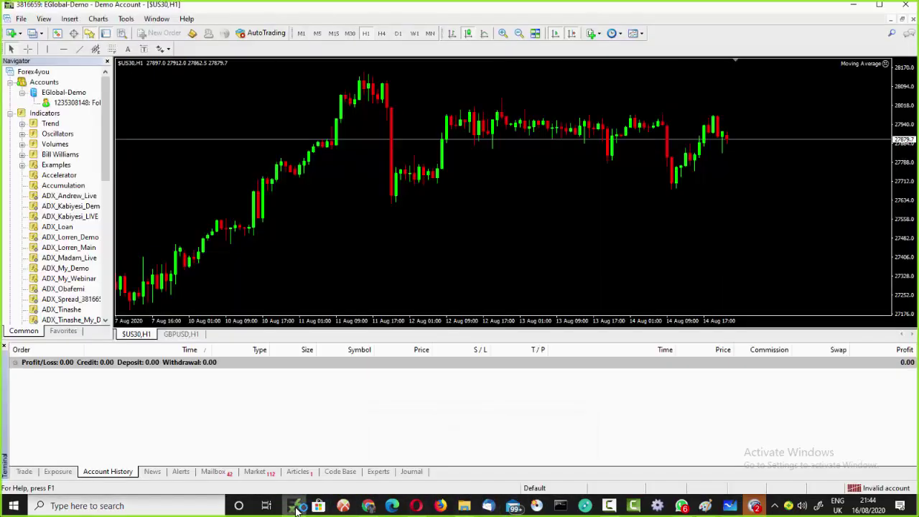
left_click(106, 61)
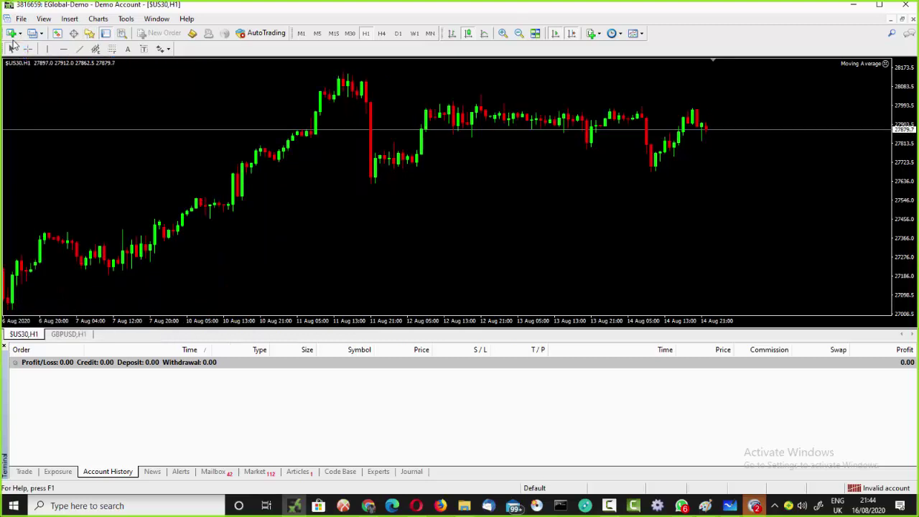
left_click(20, 34)
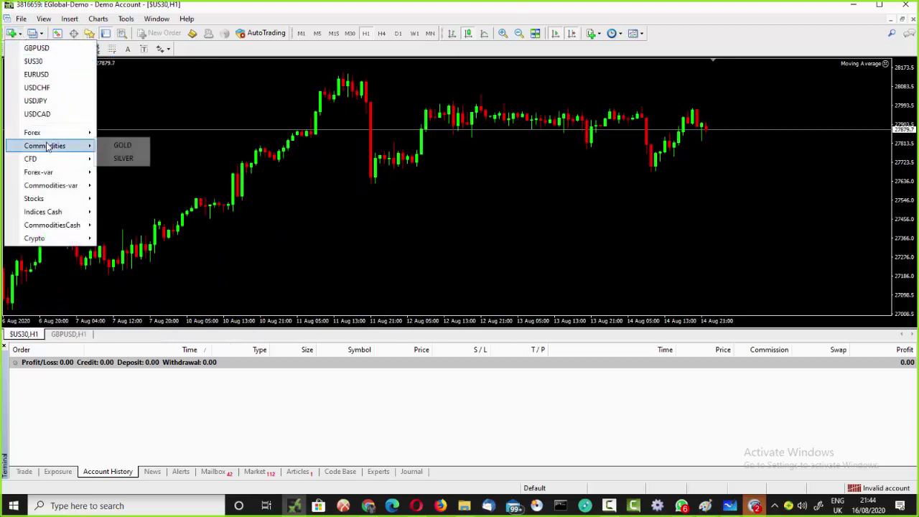
mouse_move(45, 137)
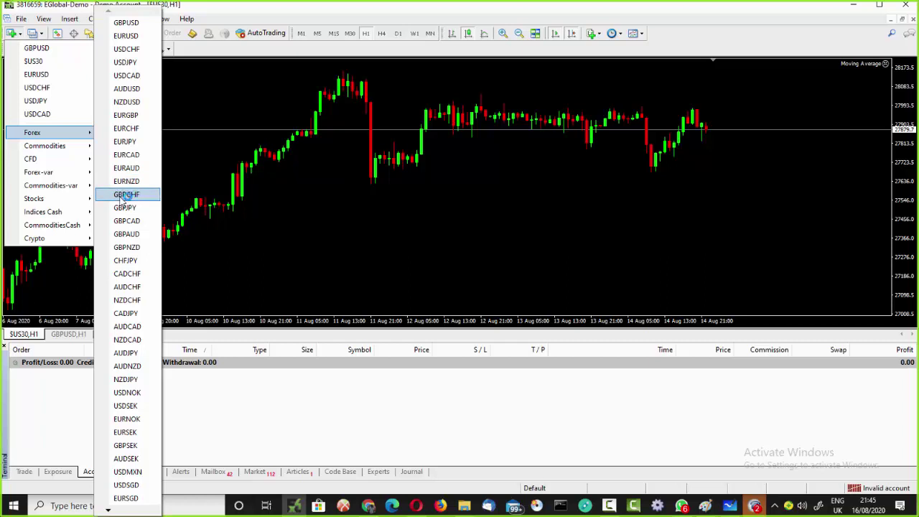
left_click(135, 250)
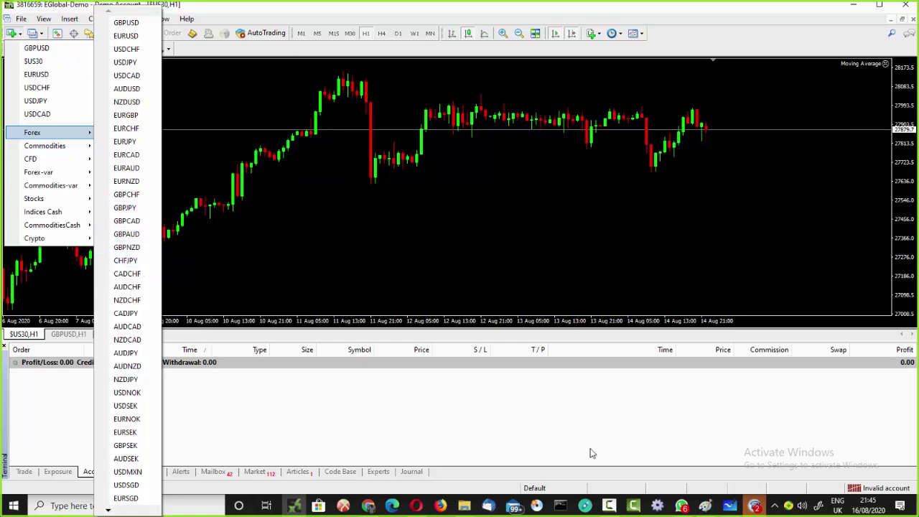
Step: Back in Whiteboard, write '= What Preset' next to GBP/USD and underline it
mouse_move(730, 504)
left_click(703, 488)
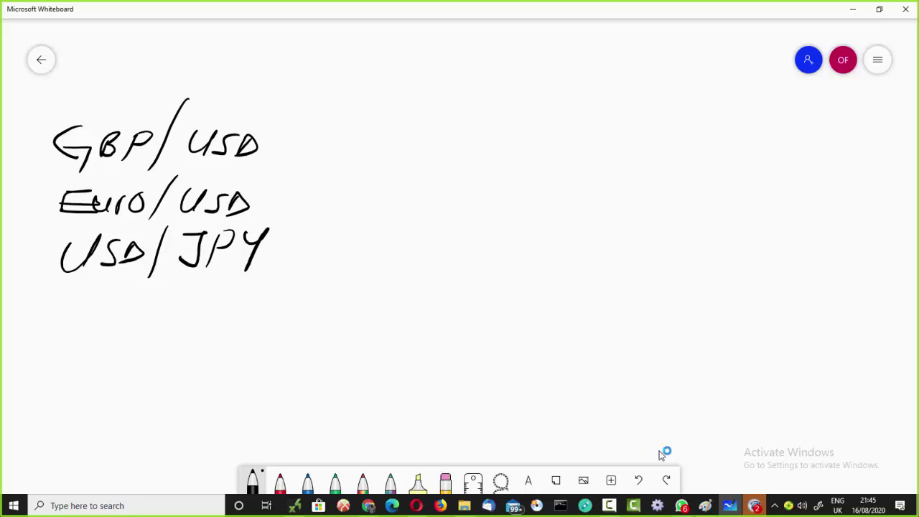
mouse_move(312, 163)
left_mouse_down()
mouse_move(354, 163)
mouse_move(352, 173)
left_mouse_up()
mouse_move(369, 129)
left_mouse_down()
mouse_move(418, 128)
mouse_move(439, 161)
mouse_move(495, 129)
mouse_move(487, 171)
left_mouse_up()
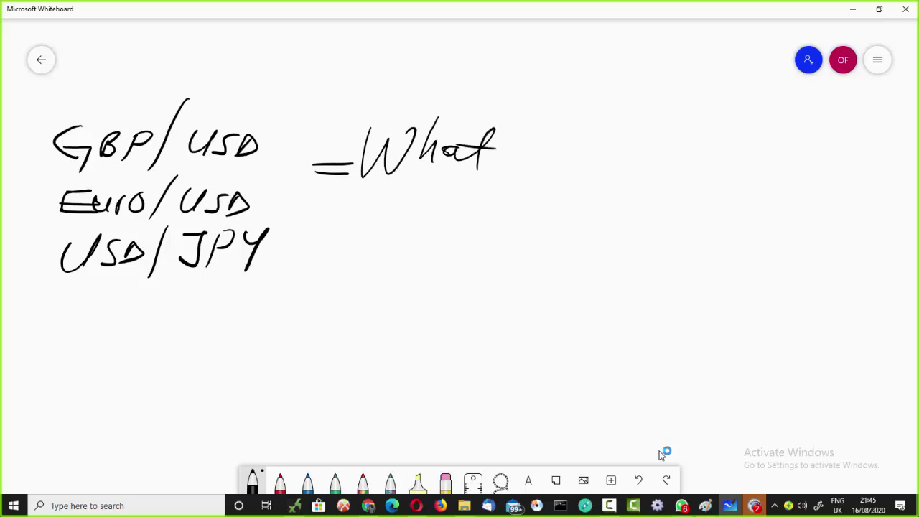
left_click_drag(572, 130, 550, 179)
mouse_move(563, 134)
left_mouse_down()
mouse_move(579, 153)
mouse_move(596, 145)
mouse_move(617, 171)
mouse_move(652, 171)
left_mouse_up()
left_click(632, 152)
mouse_move(666, 147)
left_mouse_down()
mouse_move(659, 181)
mouse_move(688, 160)
left_mouse_up()
left_click_drag(380, 191, 665, 222)
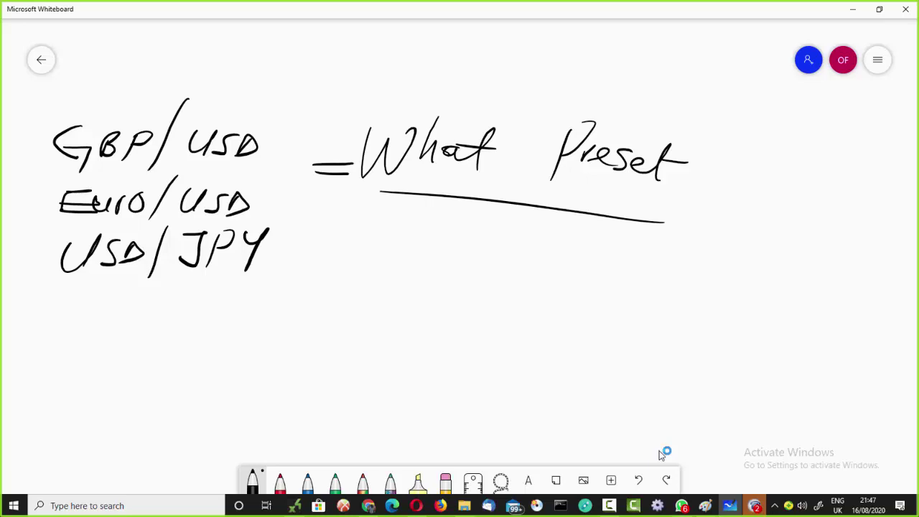
Step: Bring the GBPUSD,H1 chart window to the front and maximize it
left_click(294, 505)
right_click(294, 505)
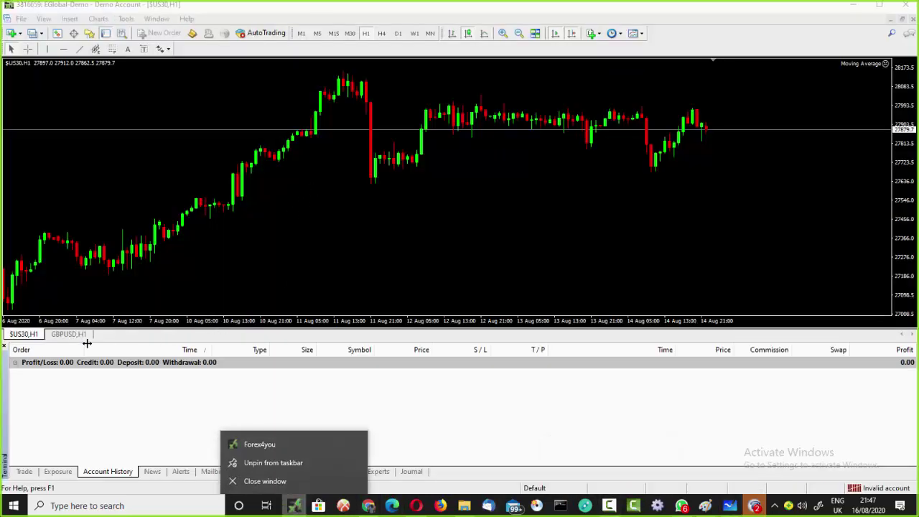
left_click(67, 335)
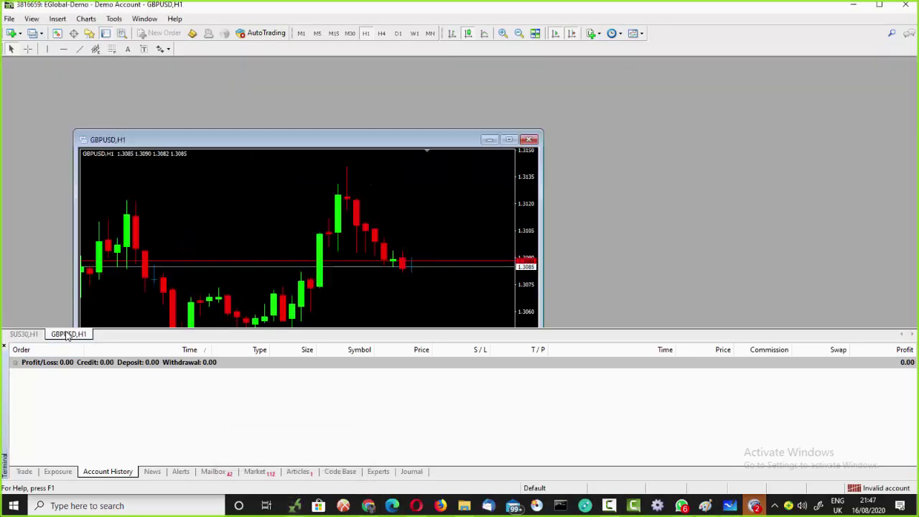
left_click(508, 139)
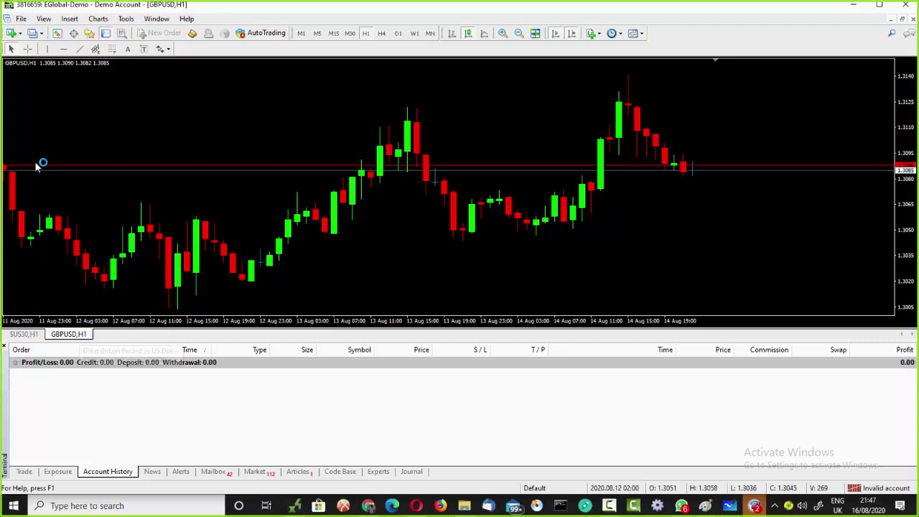
Step: Open a new GBPJPY chart from the Forex list and set it to H1
left_click(19, 34)
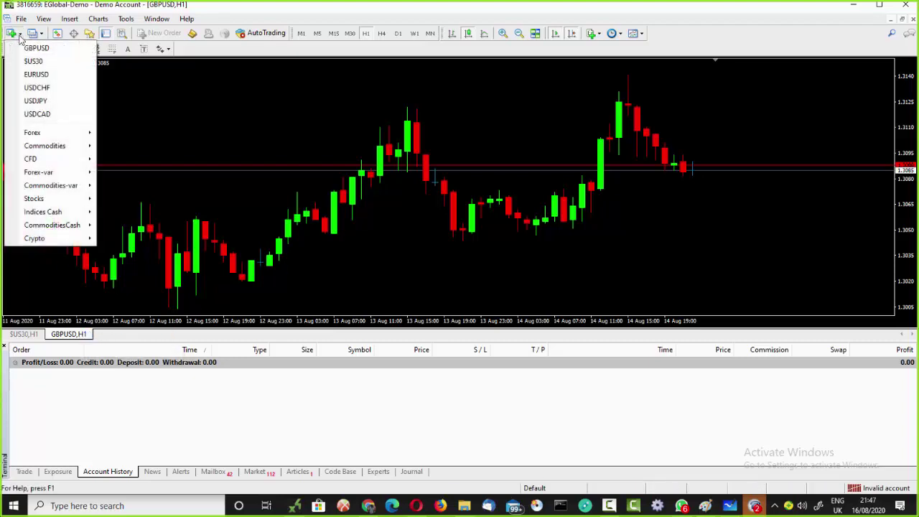
mouse_move(43, 135)
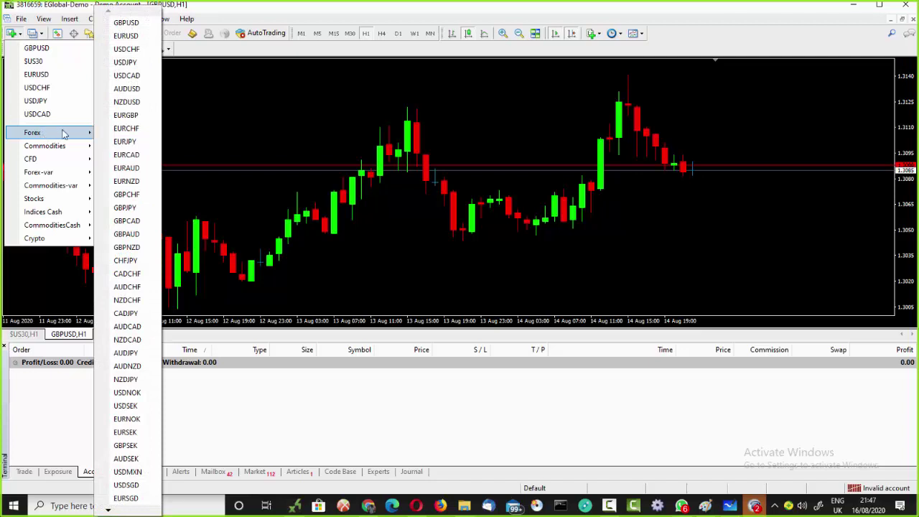
left_click(124, 207)
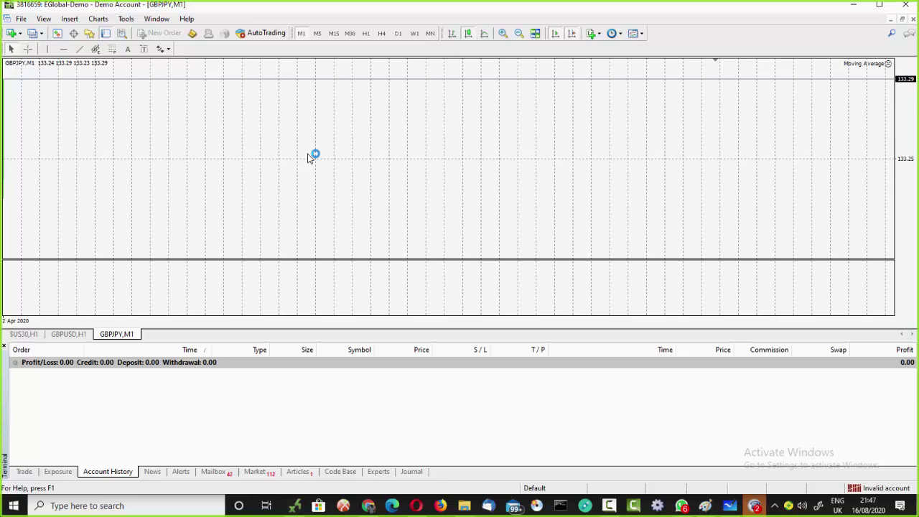
left_click(367, 34)
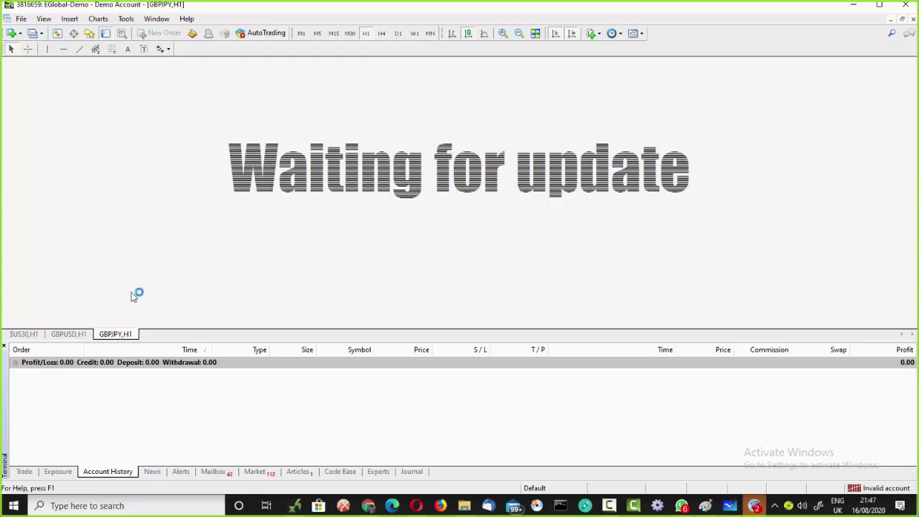
Step: Return to the GBPUSD chart, view it on H4 and D1, then settle on H1
left_click(89, 334)
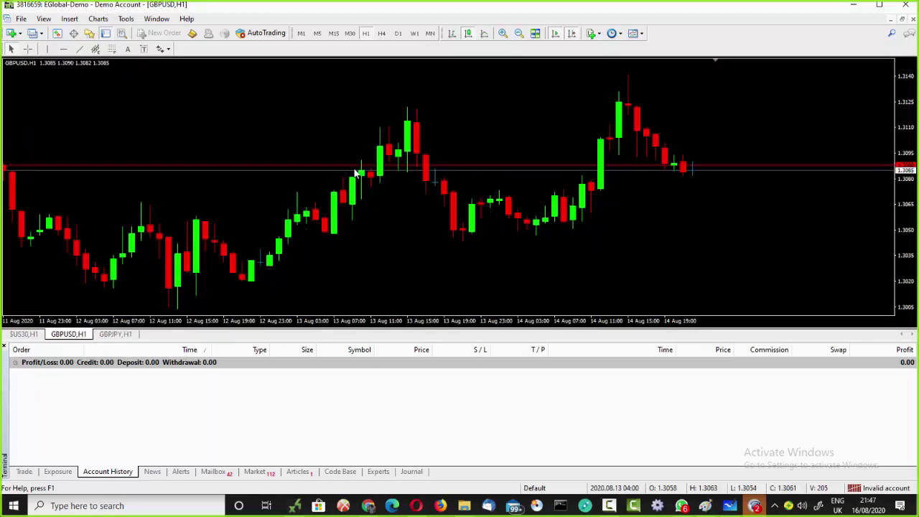
left_click(382, 34)
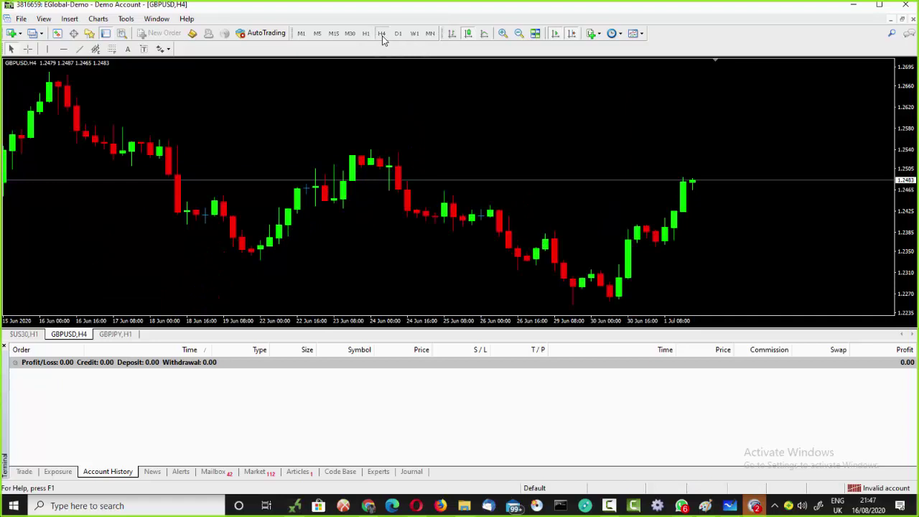
left_click(396, 34)
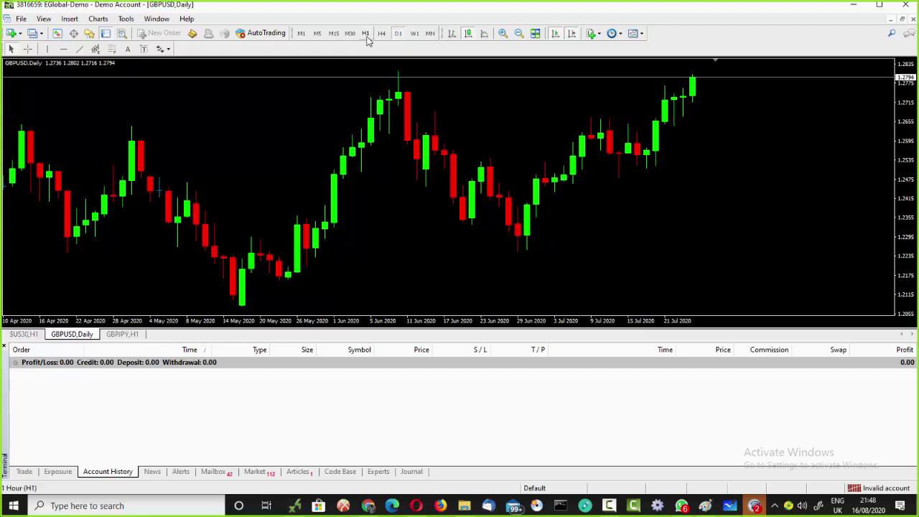
left_click(366, 33)
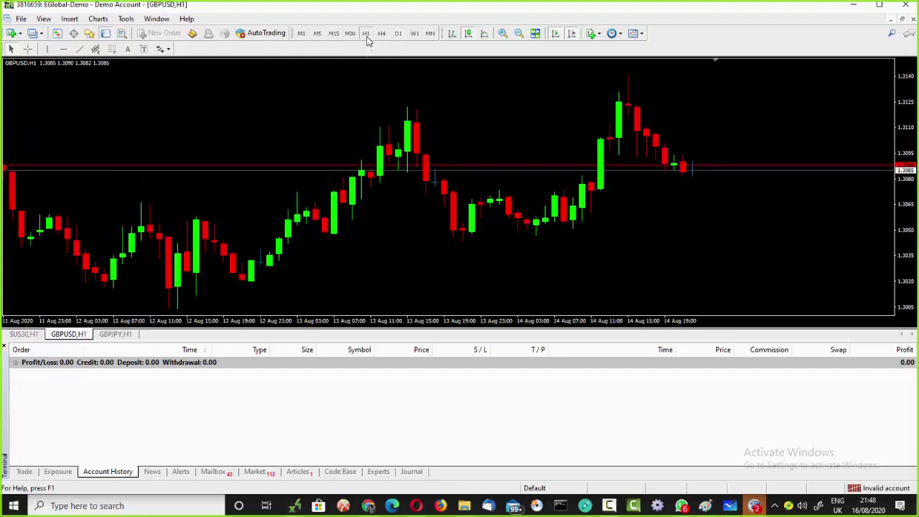
Step: Tick Show period separators on the Common tab of the GBPUSD chart properties
right_click(305, 97)
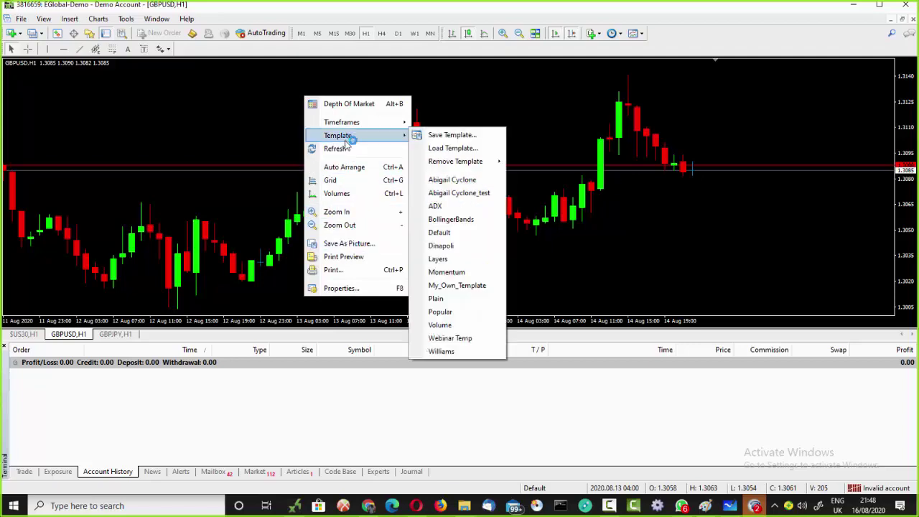
left_click(341, 289)
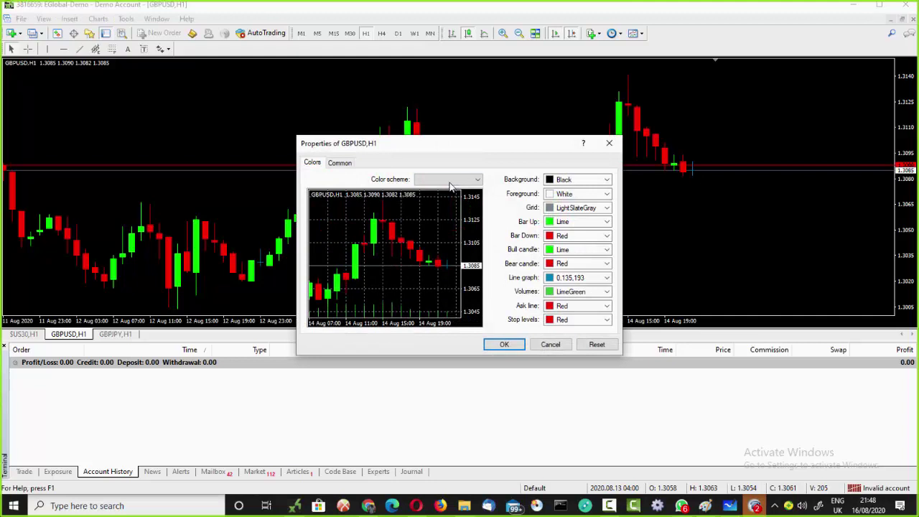
left_click(340, 164)
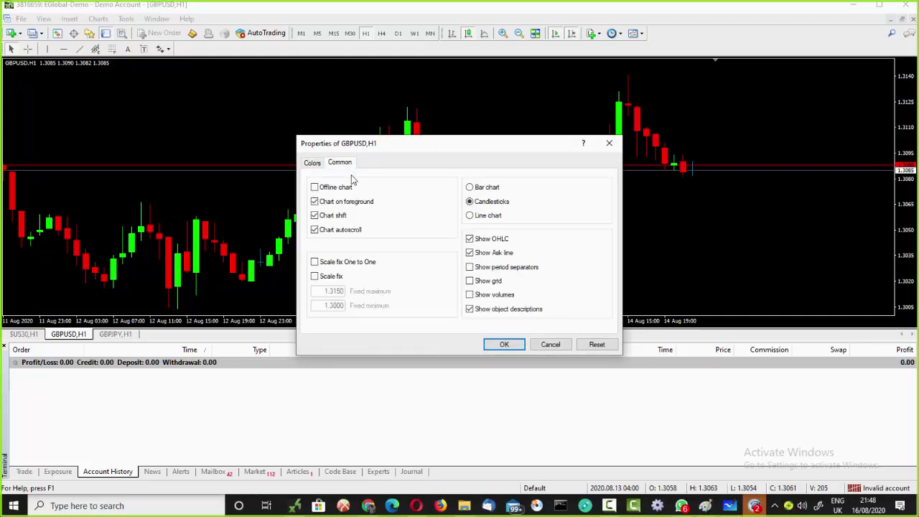
left_click(471, 267)
left_click(507, 346)
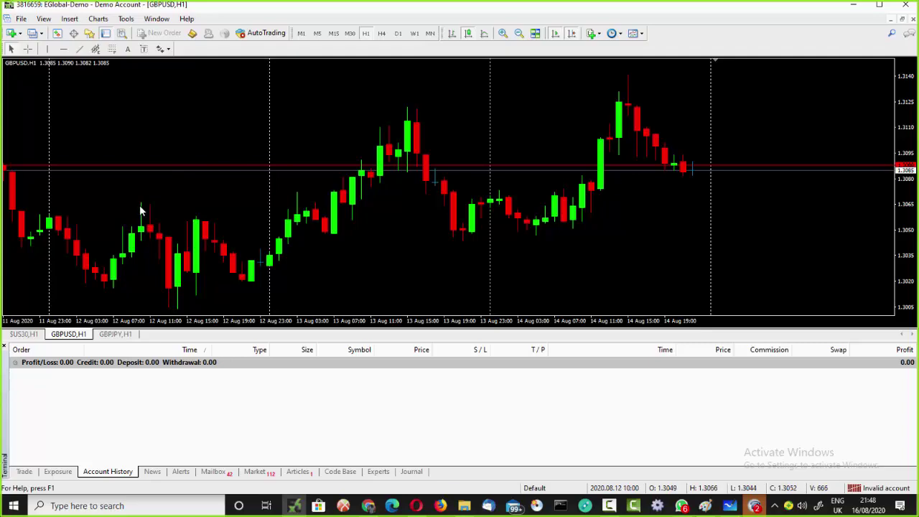
Step: Scroll through recent GBPUSD hourly candles, then switch the chart to D1
scroll(173, 206, "up", 5)
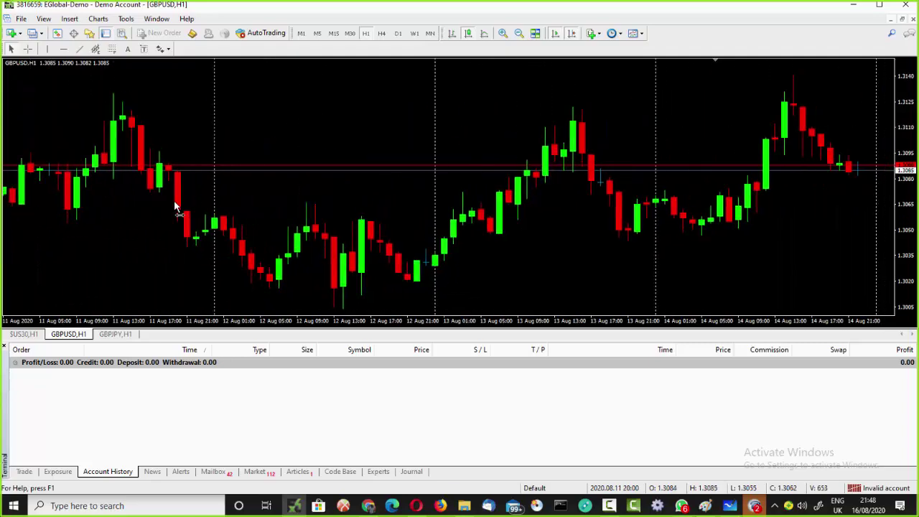
scroll(174, 205, "up", 2)
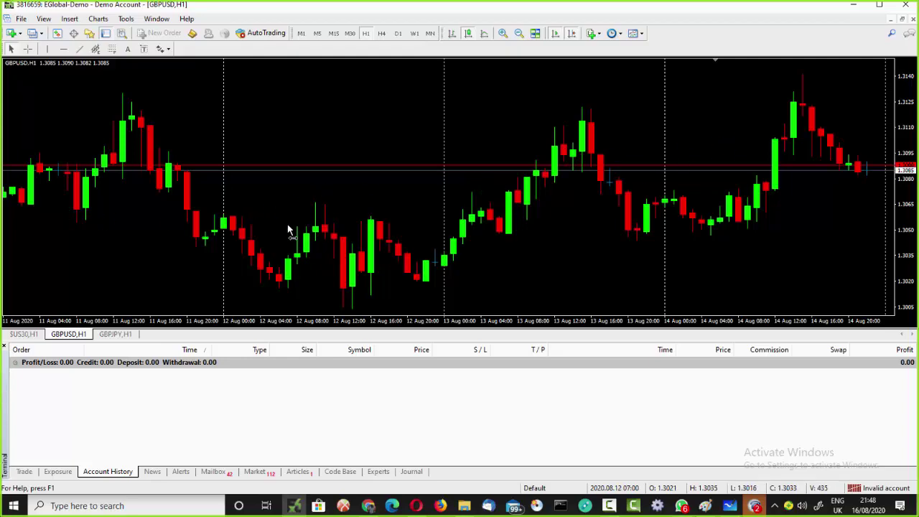
scroll(288, 224, "down", 5)
scroll(280, 230, "up", 15)
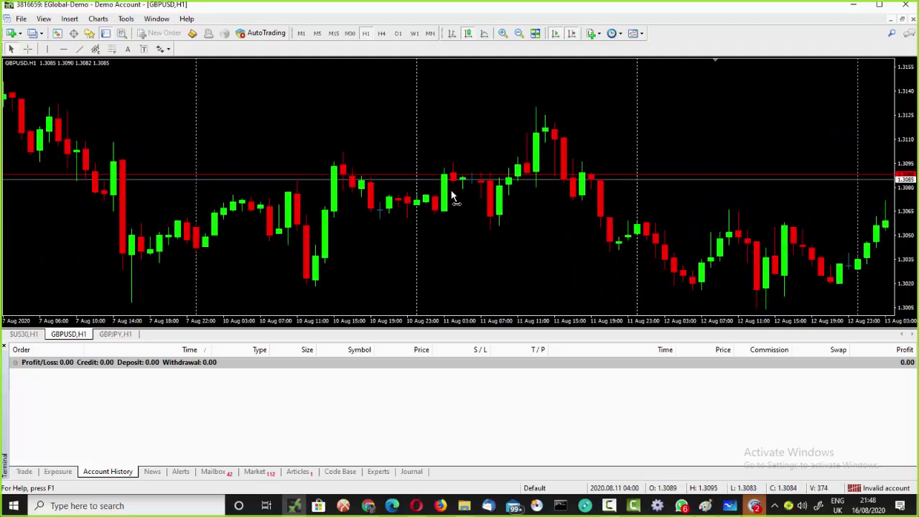
scroll(445, 195, "down", 4)
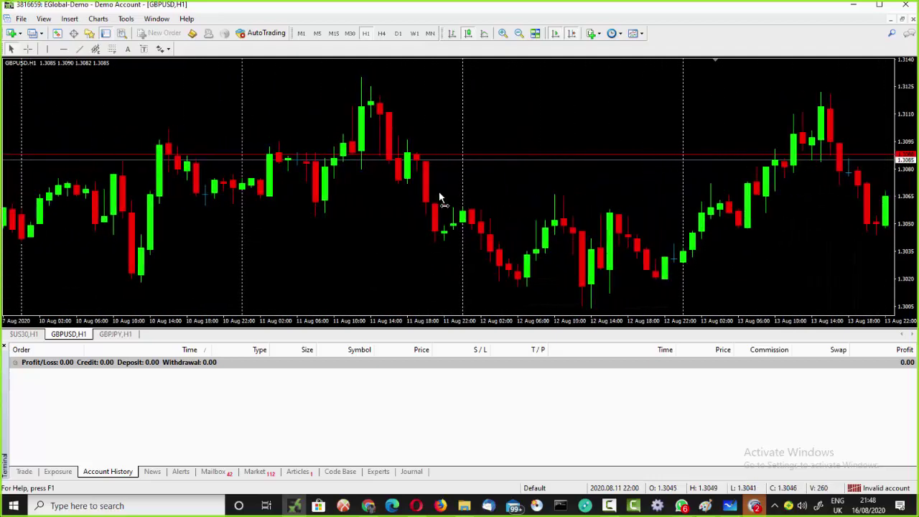
scroll(439, 195, "up", 1)
scroll(710, 159, "down", 6)
scroll(690, 163, "down", 3)
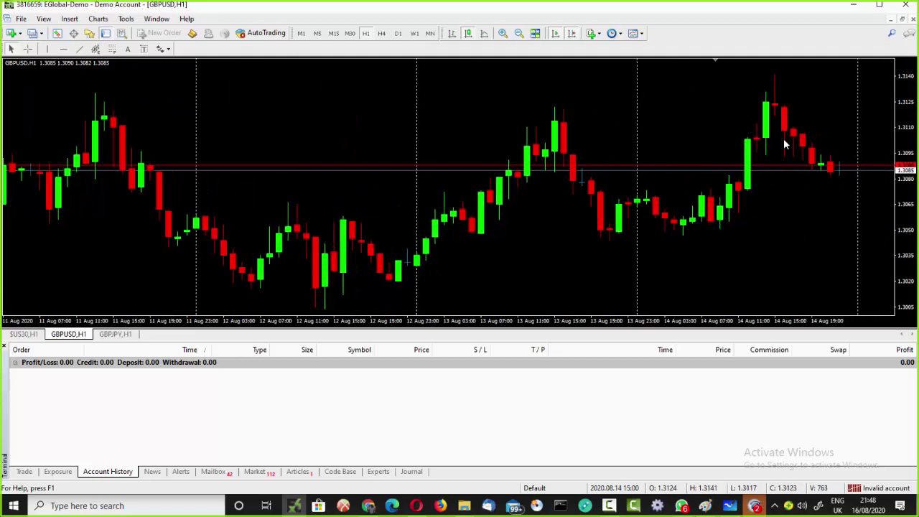
scroll(500, 225, "up", 10)
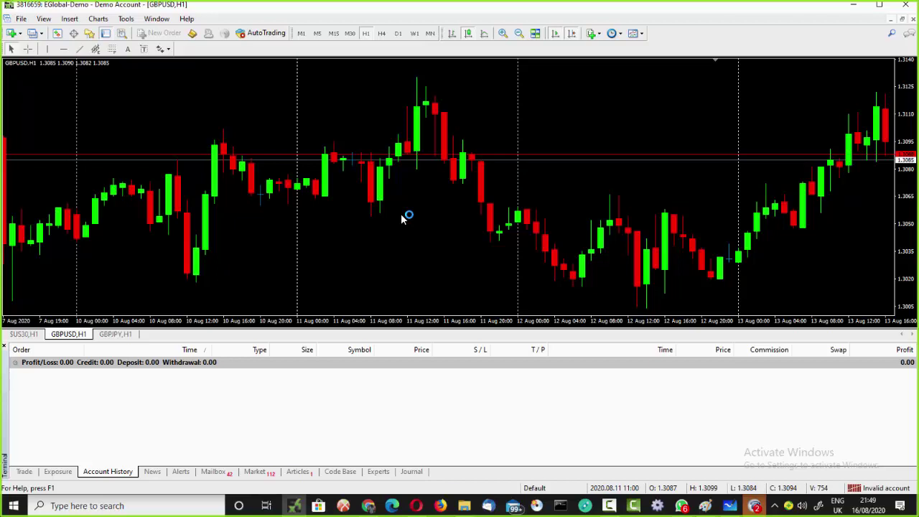
left_click(398, 34)
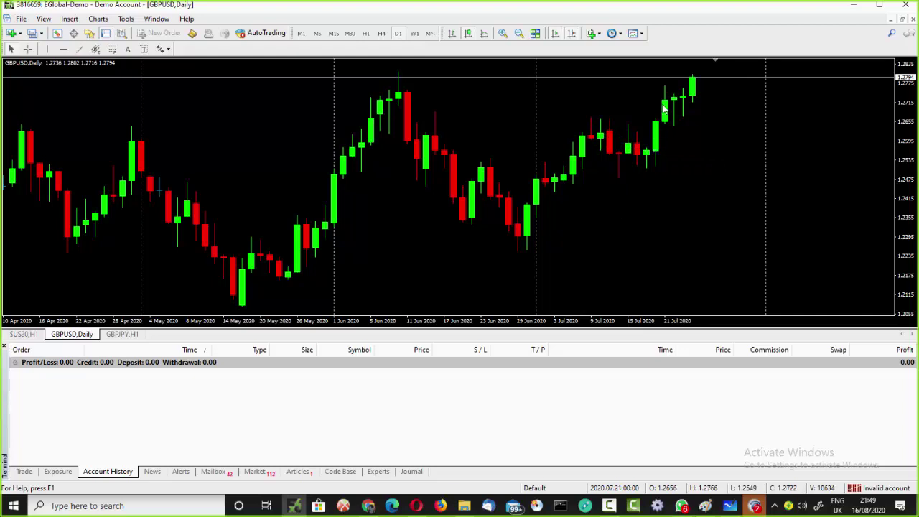
Step: Read a daily candle's OHLC values, then return GBPUSD to the H1 timeframe
mouse_move(682, 97)
left_click(366, 34)
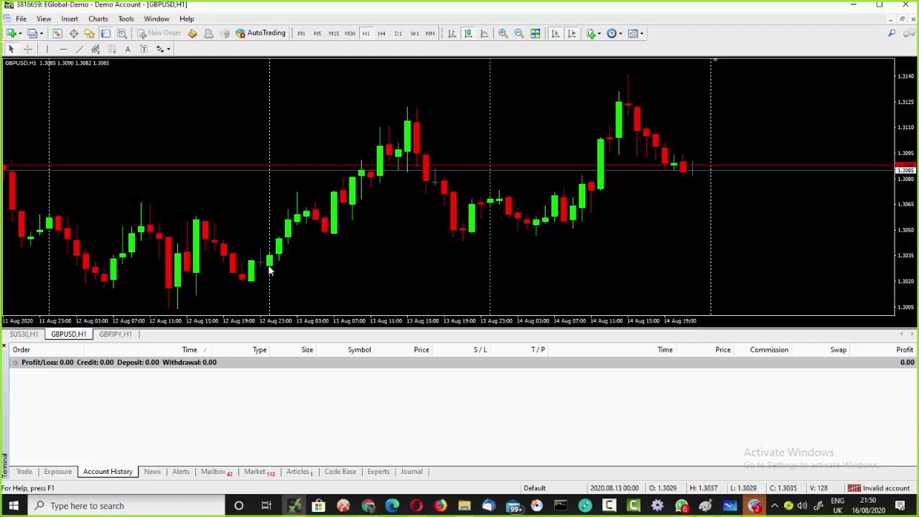
Step: Pan back to earlier August hourly candles, read bar data, then switch to D1
left_click_drag(201, 269, 297, 251)
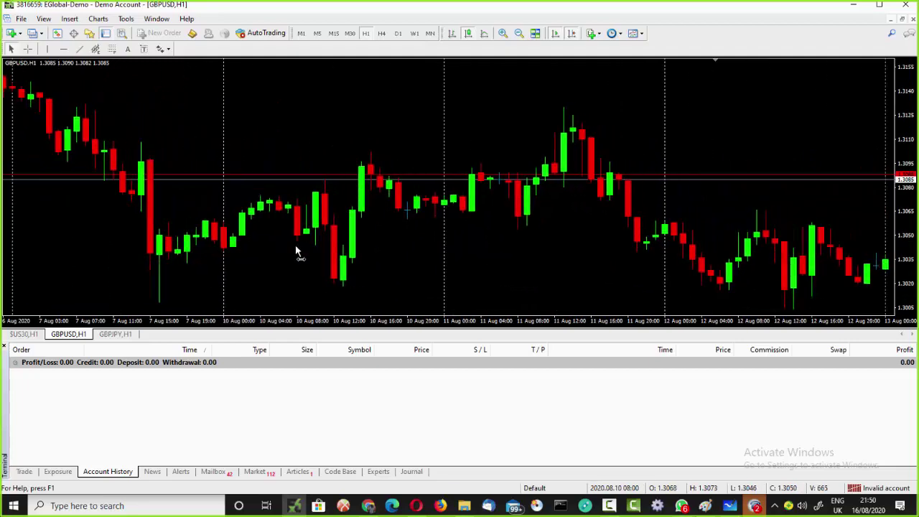
mouse_move(14, 91)
mouse_move(162, 238)
left_click(397, 34)
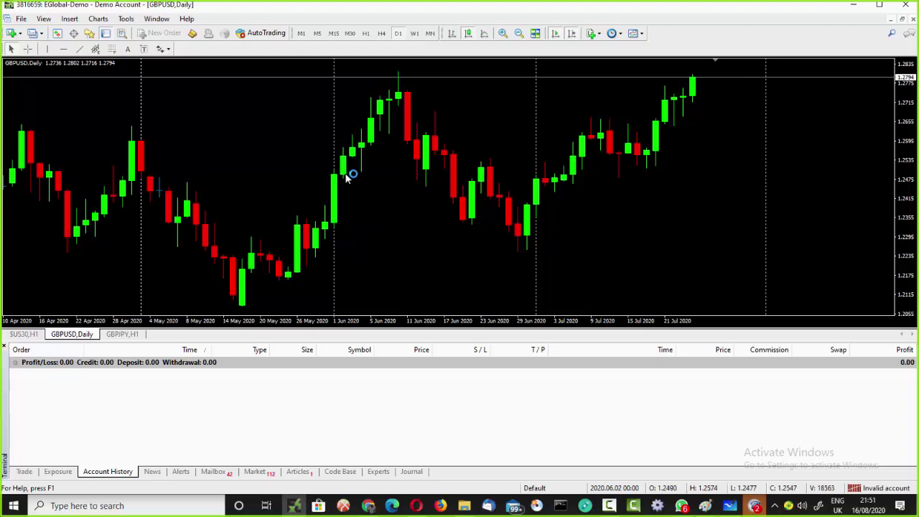
Step: Inspect GBPUSD daily candles from April through late July 2020
mouse_move(344, 158)
mouse_move(518, 239)
Step: Switch GBPUSD to H1 and place horizontal lines at 1.3141 and 1.3046
mouse_move(362, 146)
mouse_move(371, 122)
left_click(365, 34)
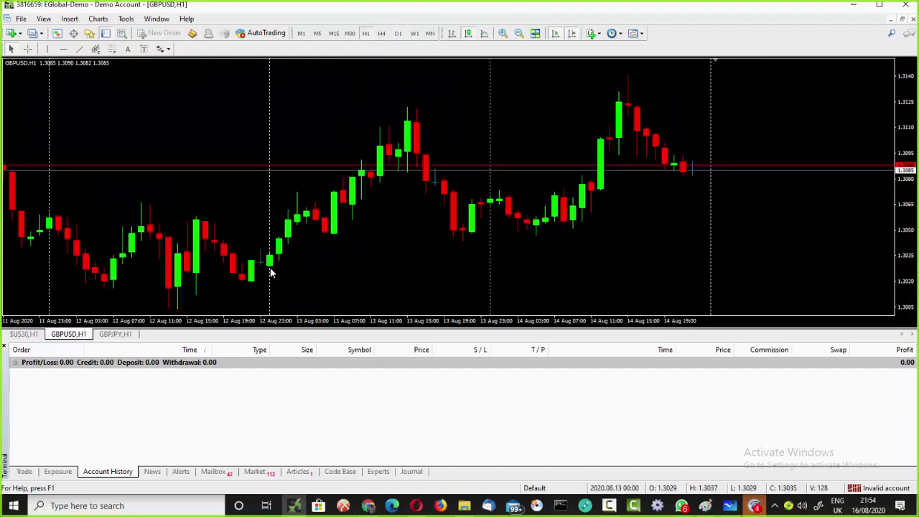
left_click(64, 50)
left_click(544, 71)
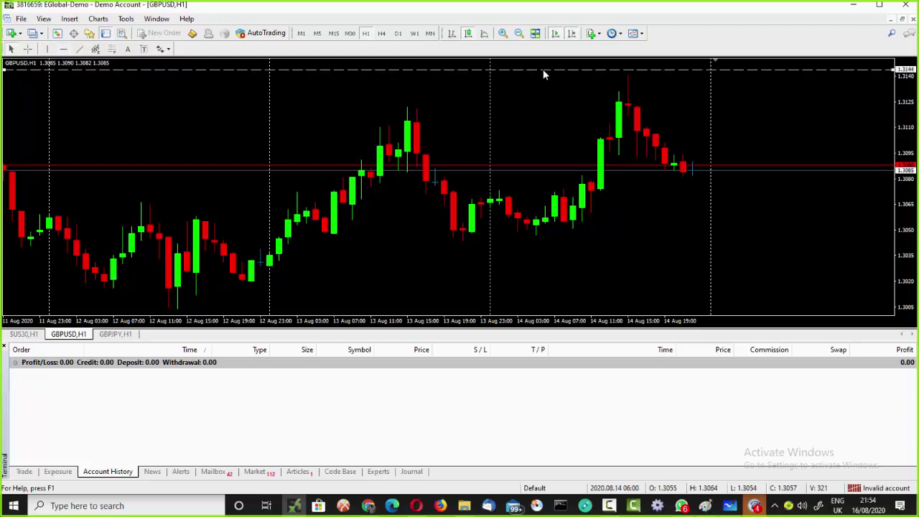
left_click_drag(542, 69, 542, 73)
left_click(63, 49)
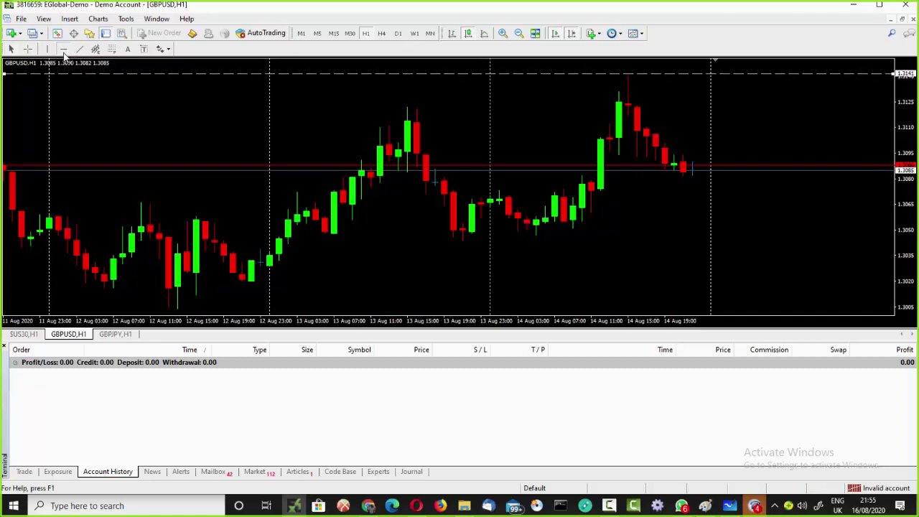
left_click(514, 237)
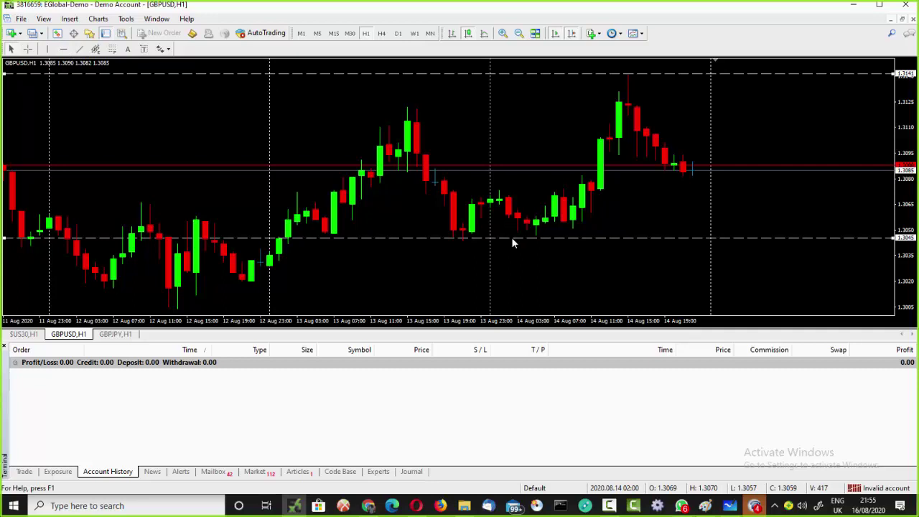
left_click_drag(512, 239, 512, 237)
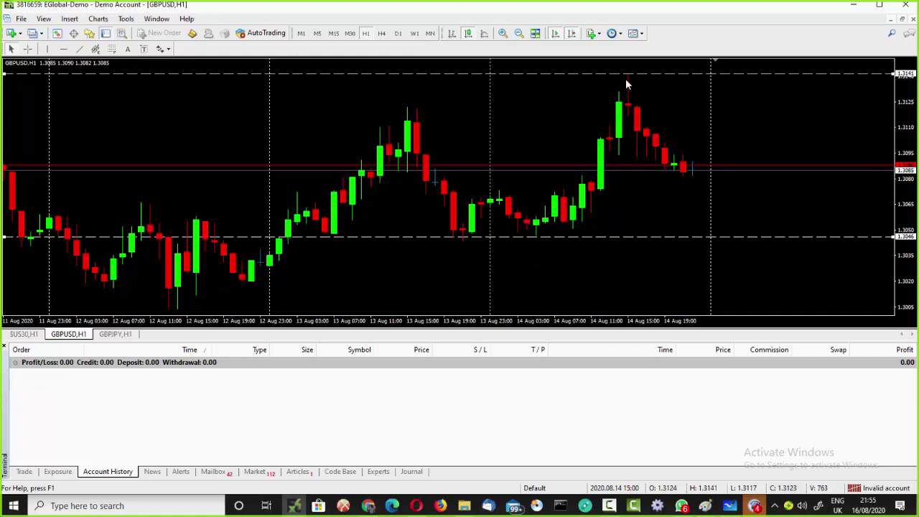
Step: Measure the distance upward from the 1.3046 line with the Crosshair tool
left_click(27, 49)
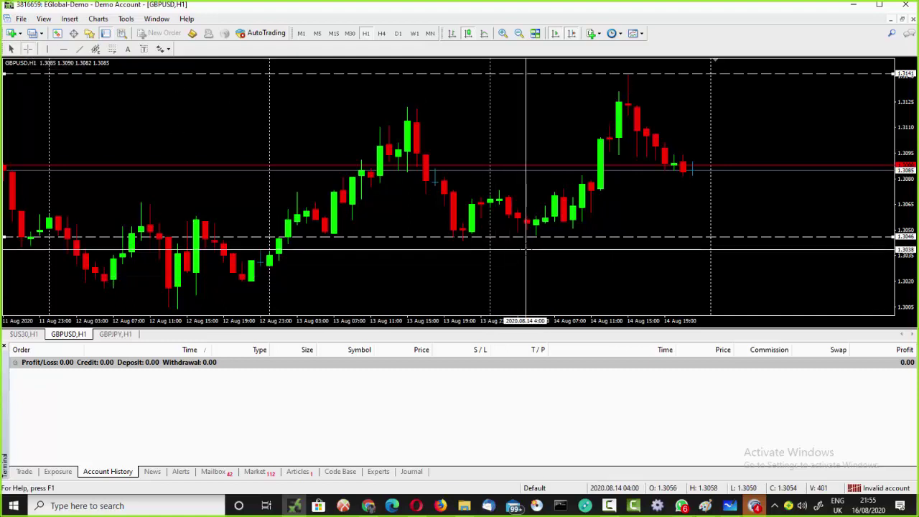
left_click_drag(535, 236, 595, 176)
scroll(596, 137, "up", 3)
scroll(596, 137, "up", 1)
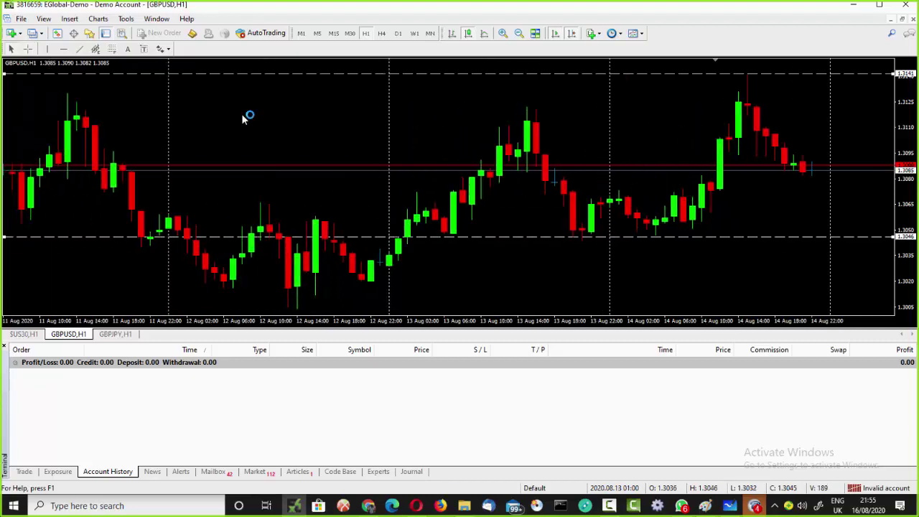
left_click(27, 49)
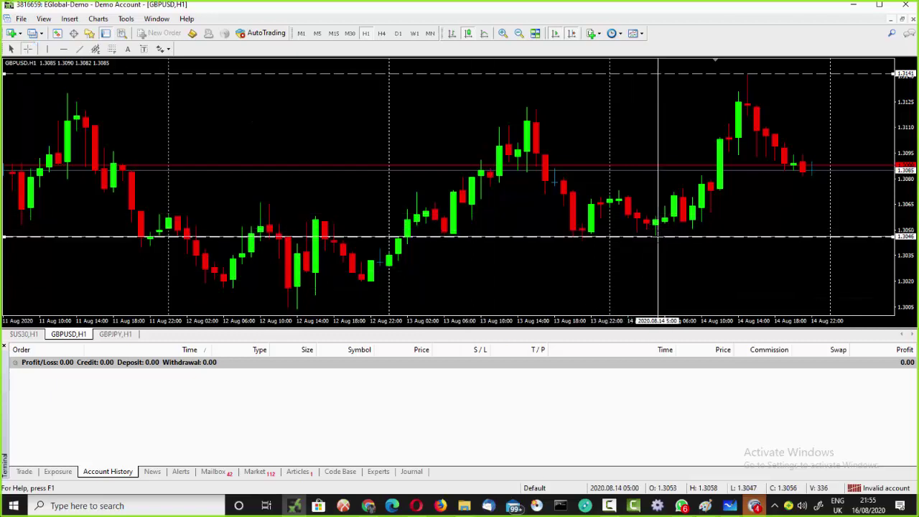
left_click_drag(656, 237, 747, 72)
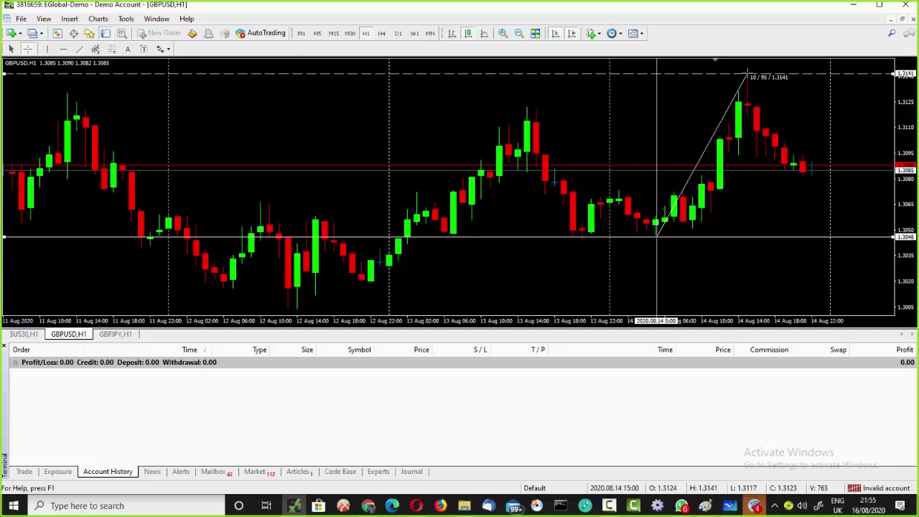
left_click_drag(747, 73, 747, 73)
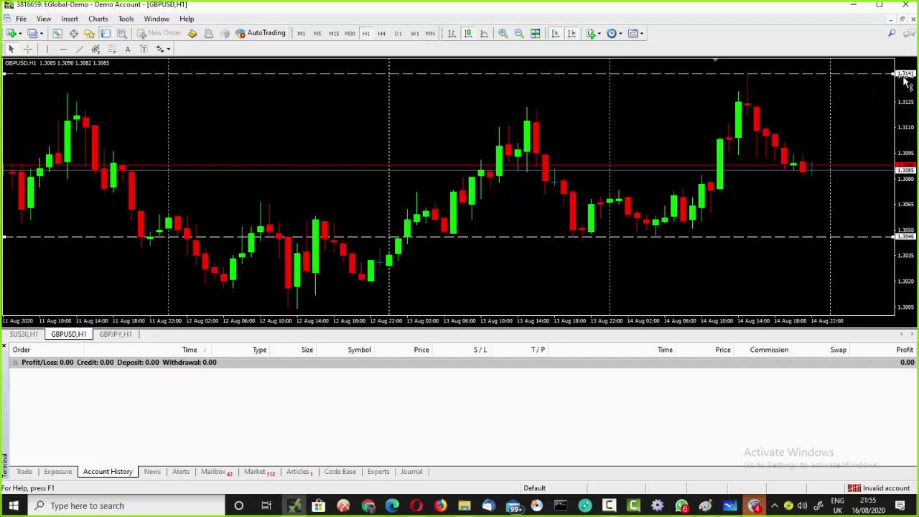
Step: Search 'cal' in the Start menu and launch Windows Calculator over the GBPUSD chart
left_click(187, 503)
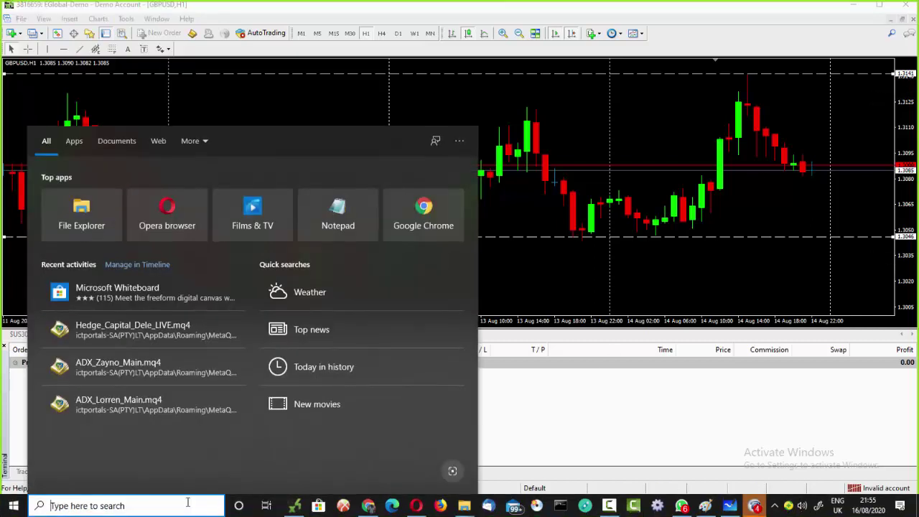
type("cal")
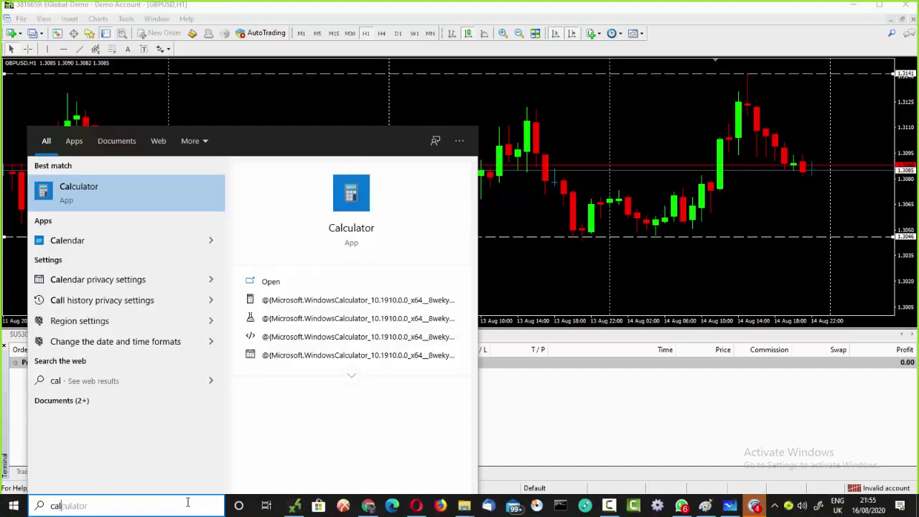
left_click(92, 205)
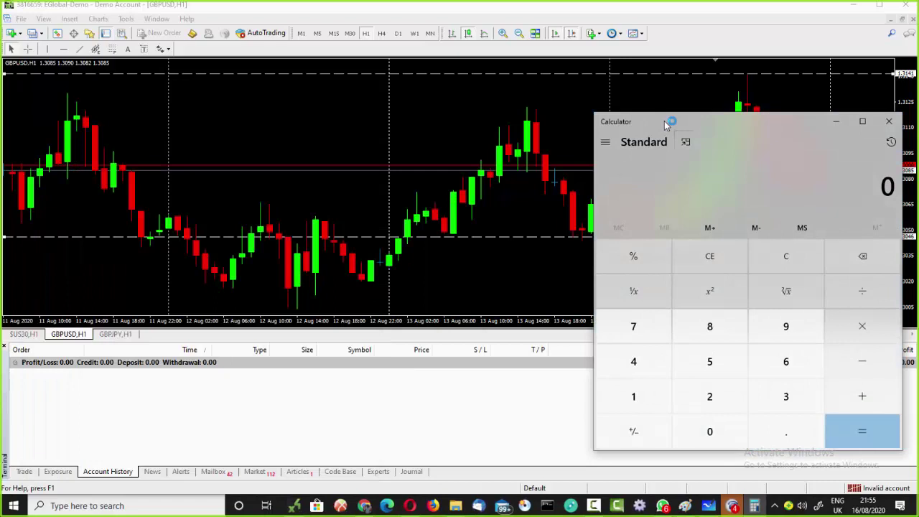
Step: Move Calculator aside and compute 1.3141 − 1.3046 = 0.0095
left_click_drag(678, 122, 374, 96)
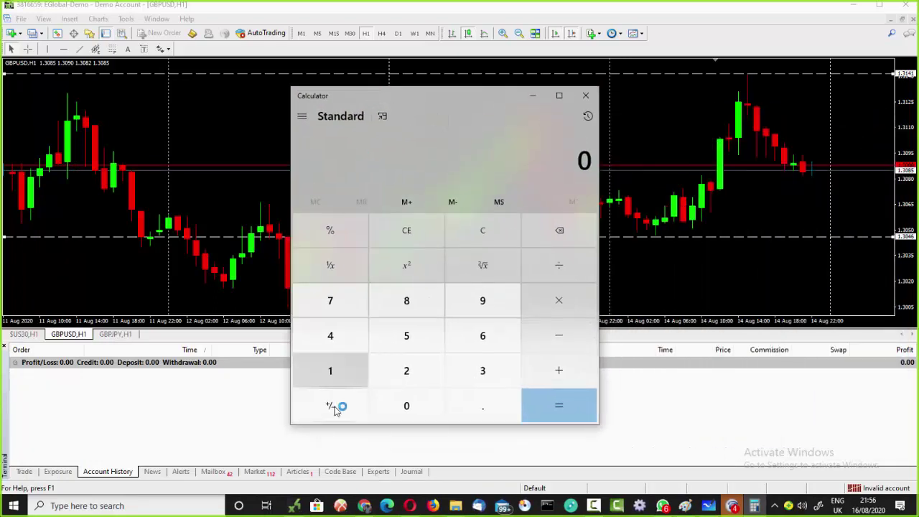
key("1")
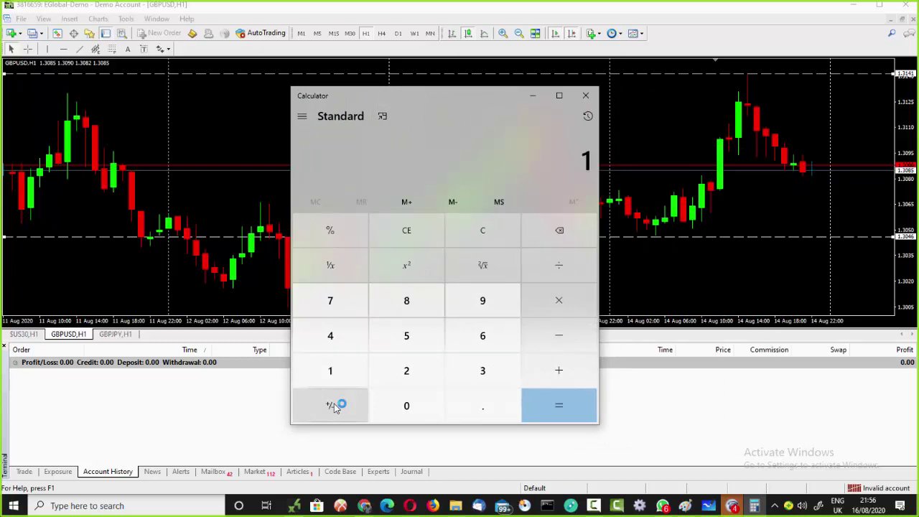
type(".3141")
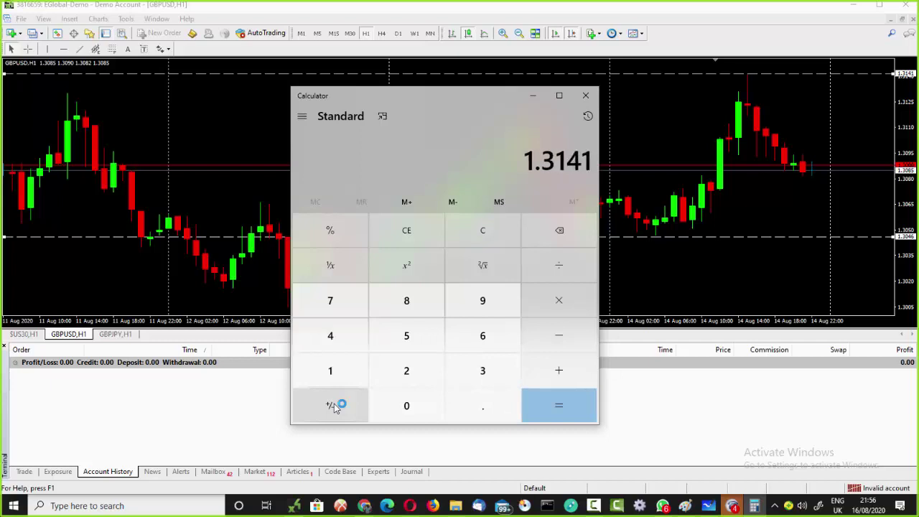
left_click(540, 337)
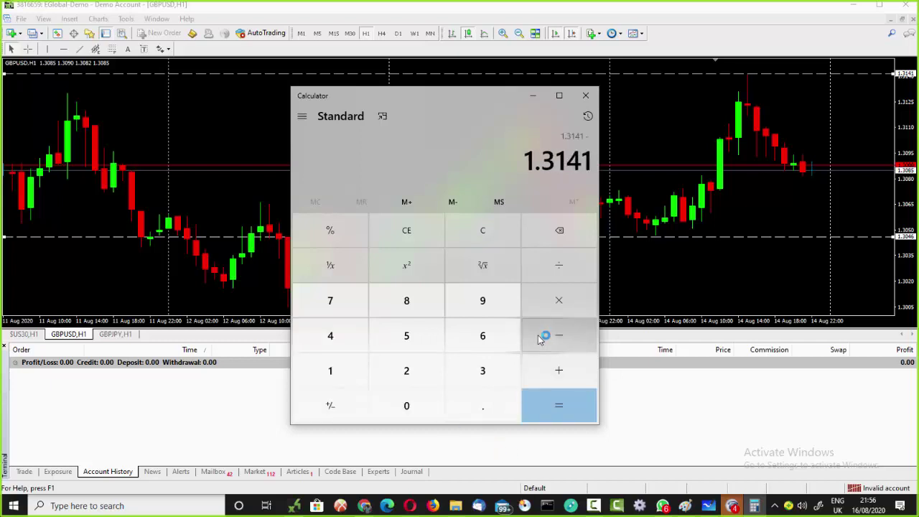
type("1.30")
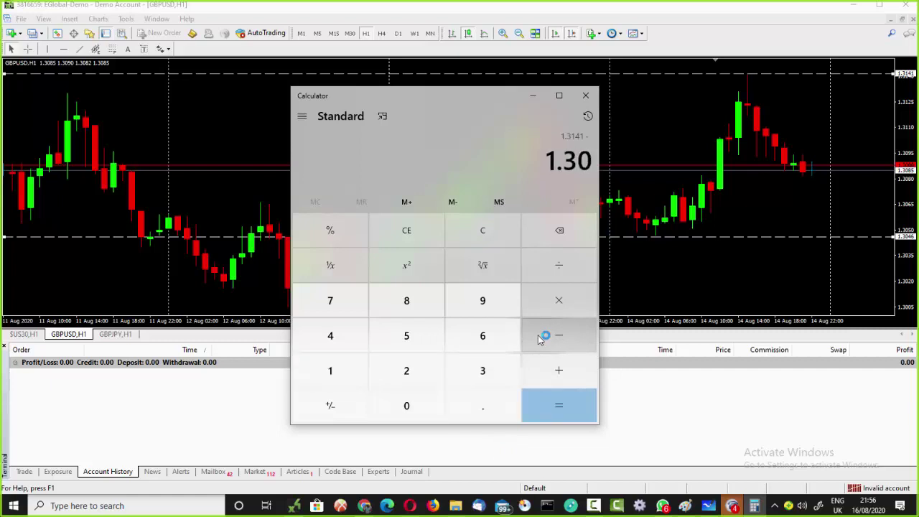
type("46")
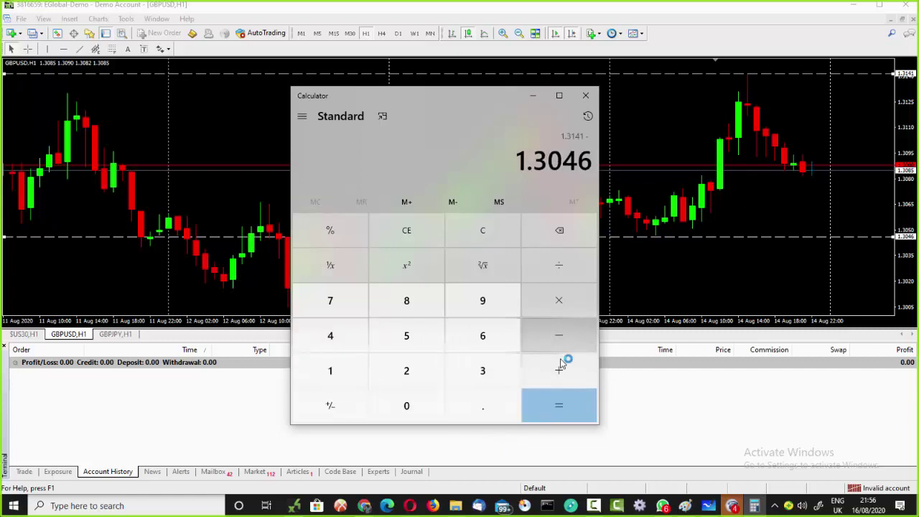
left_click(561, 407)
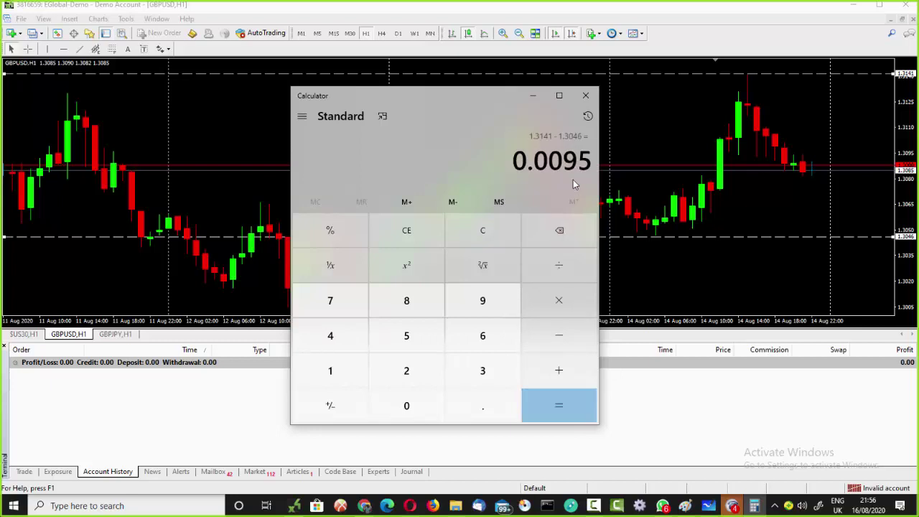
Step: Divide 0.0095 by 2 to get 0.00475 and highlight its 47 as the pip count
left_click(556, 264)
key("2")
key("Return")
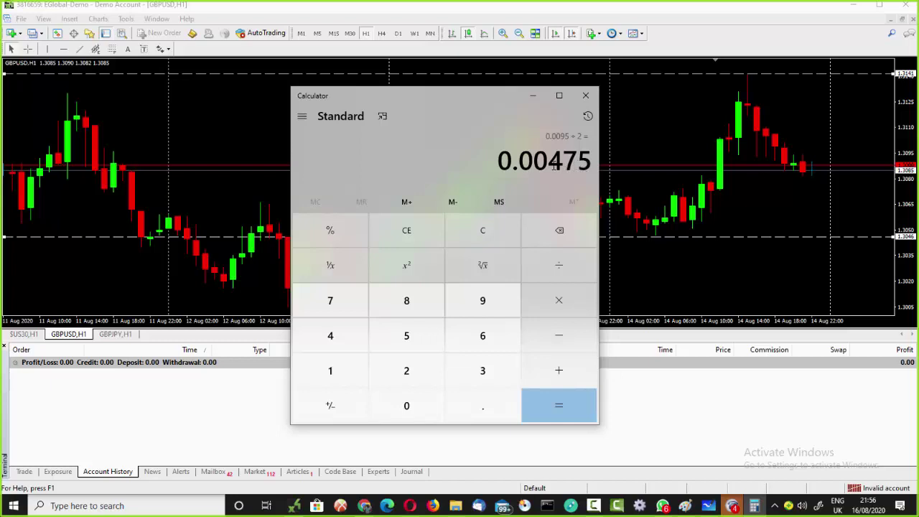
double_click(552, 164)
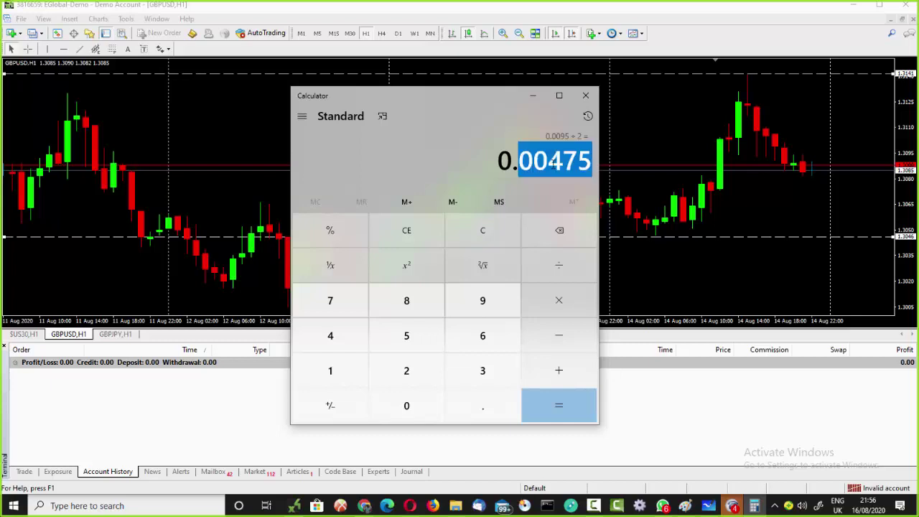
left_click(560, 160)
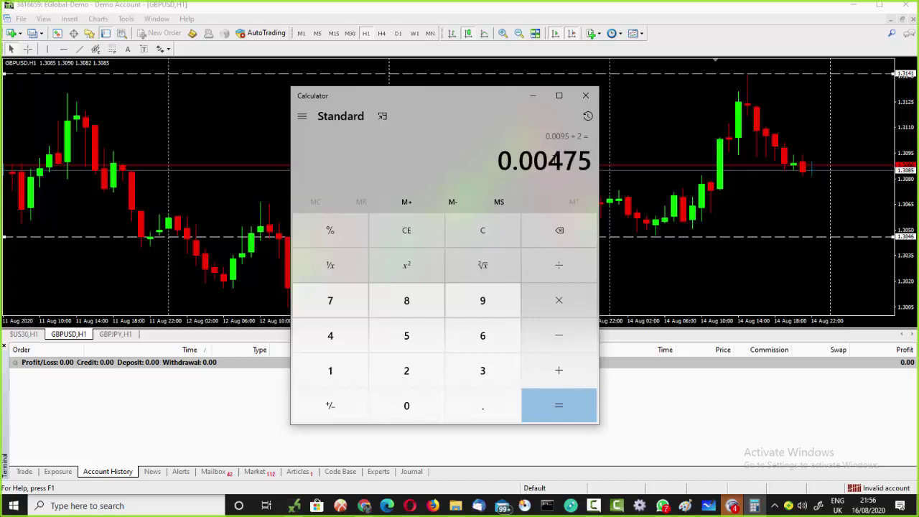
left_click_drag(549, 159, 590, 159)
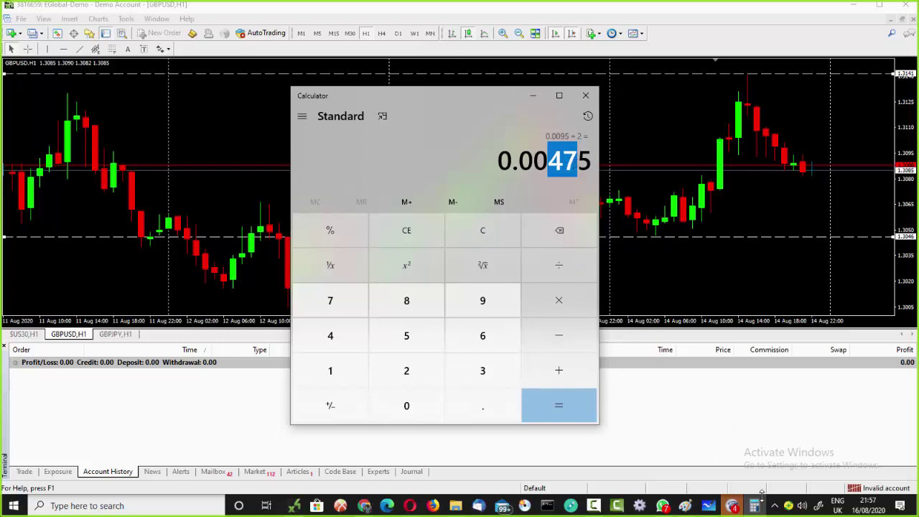
Step: Switch to Whiteboard, erase a false-start '1.2' scribble, and reselect the black pen
mouse_move(710, 506)
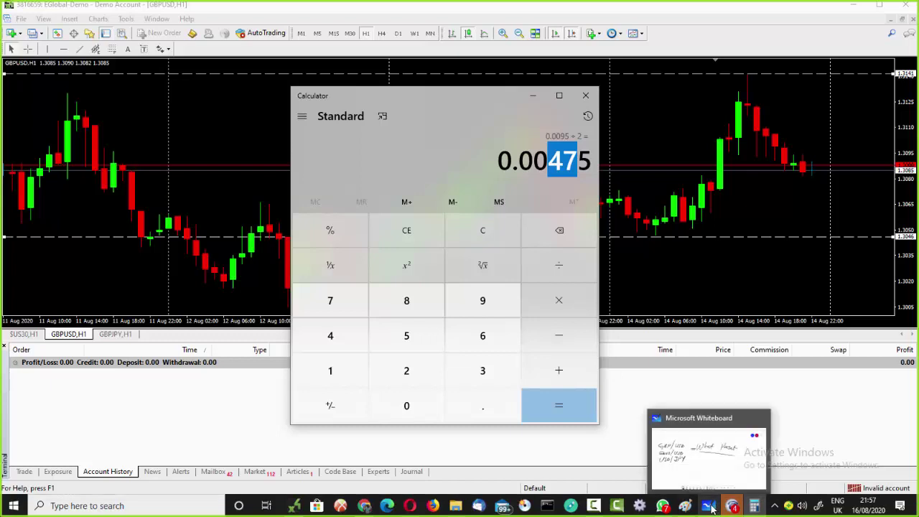
left_click(710, 507)
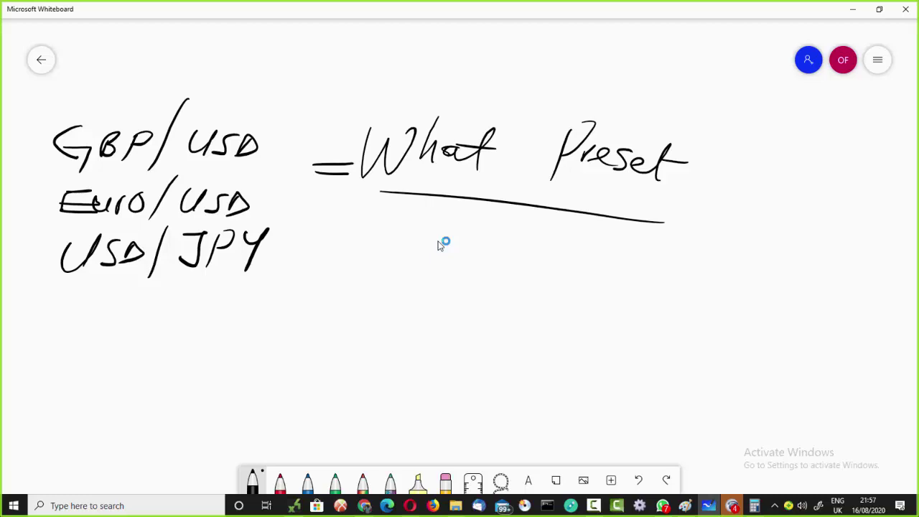
left_click_drag(302, 280, 287, 307)
left_click(310, 298)
mouse_move(323, 287)
left_mouse_down()
mouse_move(338, 305)
mouse_move(324, 265)
mouse_move(302, 290)
left_mouse_up()
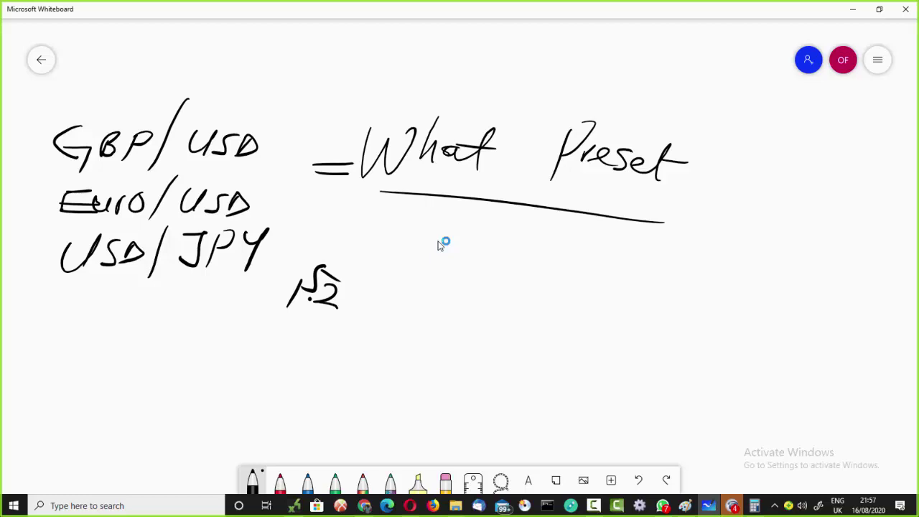
left_click(445, 481)
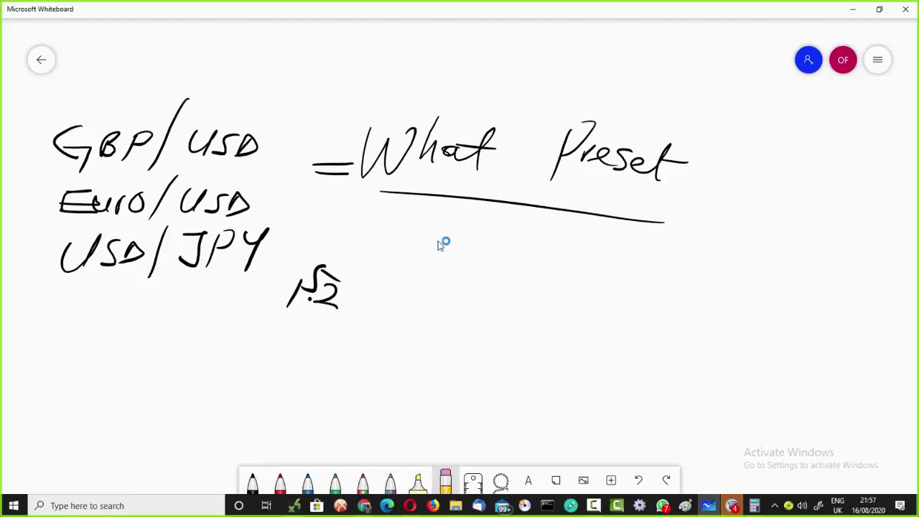
mouse_move(290, 258)
left_mouse_down()
mouse_move(282, 285)
mouse_move(330, 299)
mouse_move(345, 272)
mouse_move(325, 257)
left_mouse_up()
left_click(252, 481)
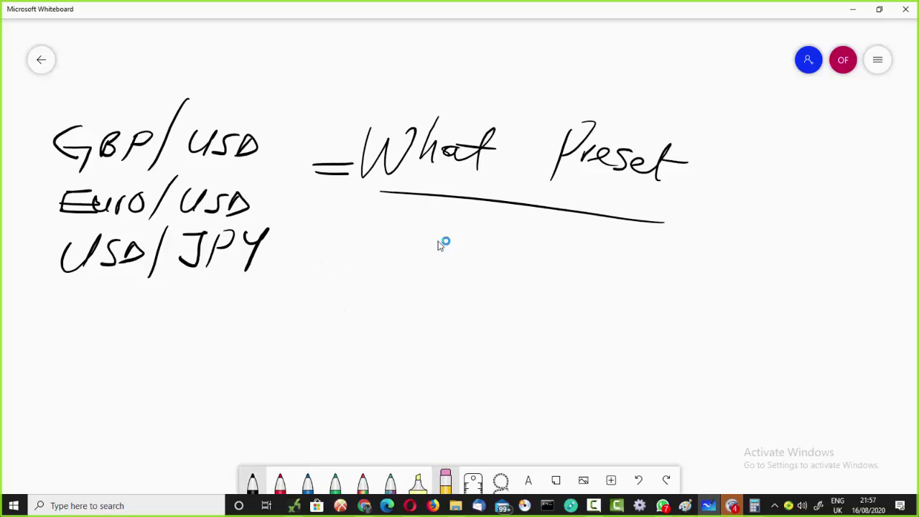
left_click(252, 481)
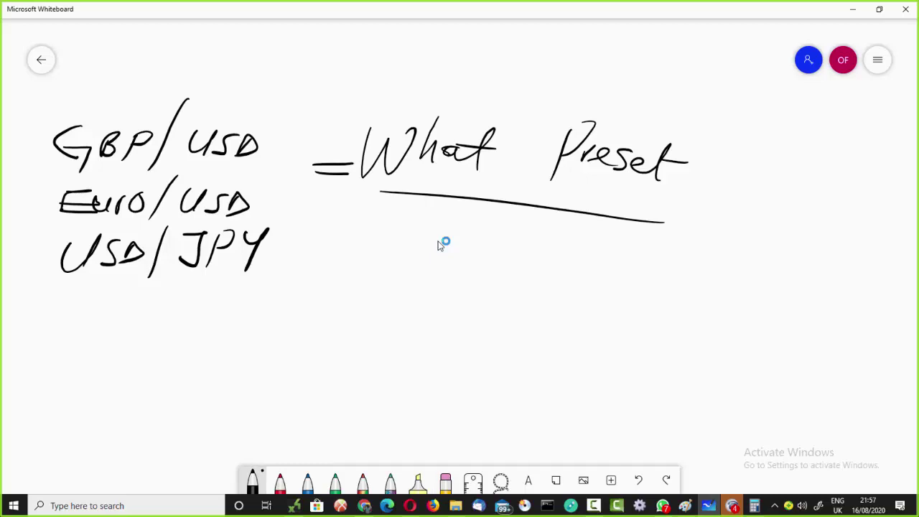
Step: Handwrite '1.2574 − 1.2477 =' below the USD/JPY line
left_click_drag(159, 306, 150, 333)
mouse_move(199, 308)
left_mouse_down()
mouse_move(220, 327)
mouse_move(245, 302)
mouse_move(220, 330)
left_mouse_up()
left_click_drag(248, 300, 260, 306)
mouse_move(271, 304)
left_mouse_down()
mouse_move(273, 328)
mouse_move(313, 321)
mouse_move(307, 332)
mouse_move(380, 330)
left_mouse_up()
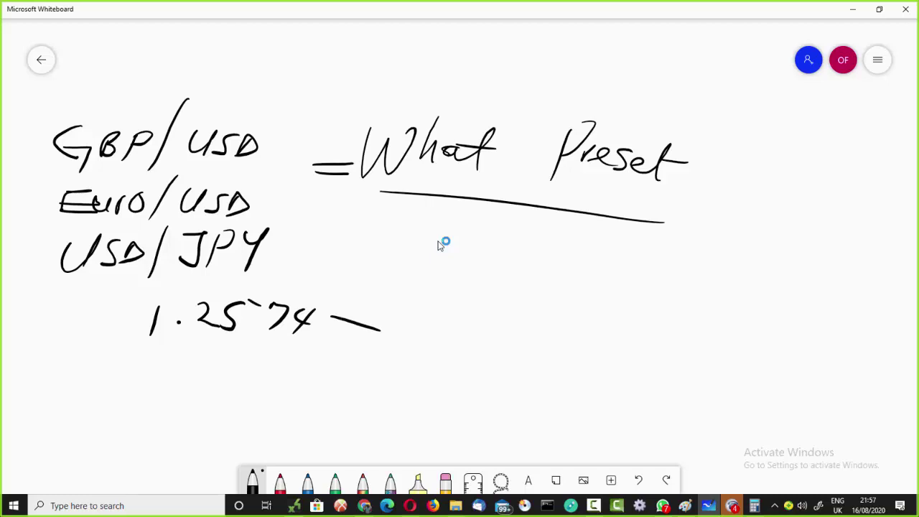
mouse_move(425, 309)
left_mouse_down()
mouse_move(400, 334)
mouse_move(479, 334)
mouse_move(467, 342)
mouse_move(511, 332)
mouse_move(478, 361)
left_mouse_up()
left_click_drag(527, 342, 514, 365)
mouse_move(573, 342)
left_mouse_down()
mouse_move(607, 348)
mouse_move(605, 358)
left_mouse_up()
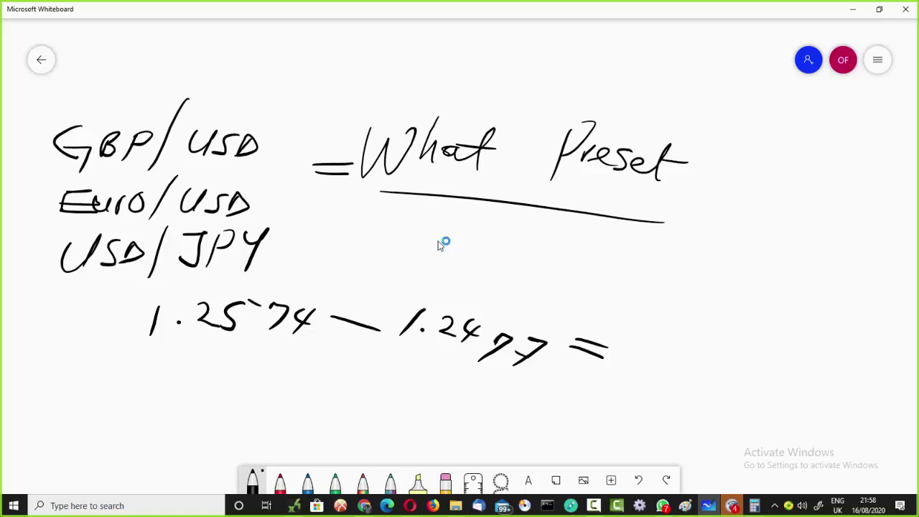
Step: Clear Calculator, compute 1.2574 − 1.2477 = 0.0097, then minimize it to show the whiteboard
mouse_move(754, 506)
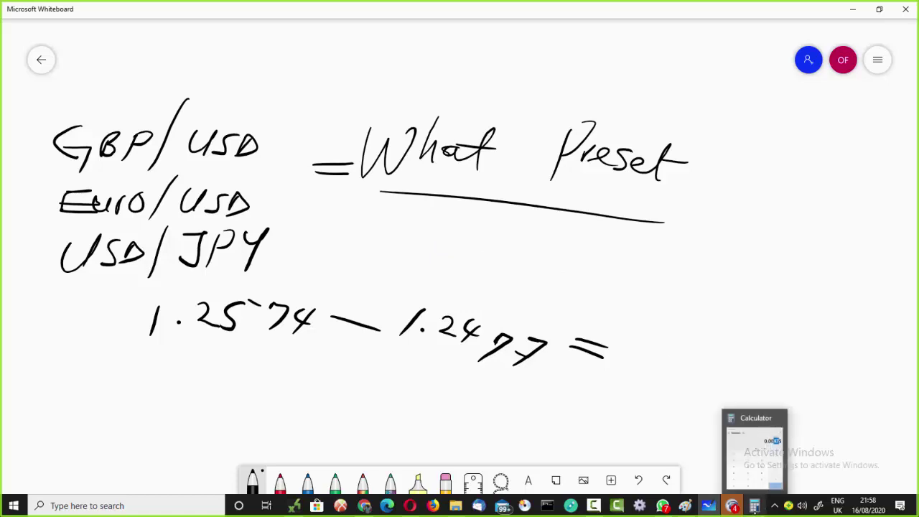
left_click(755, 451)
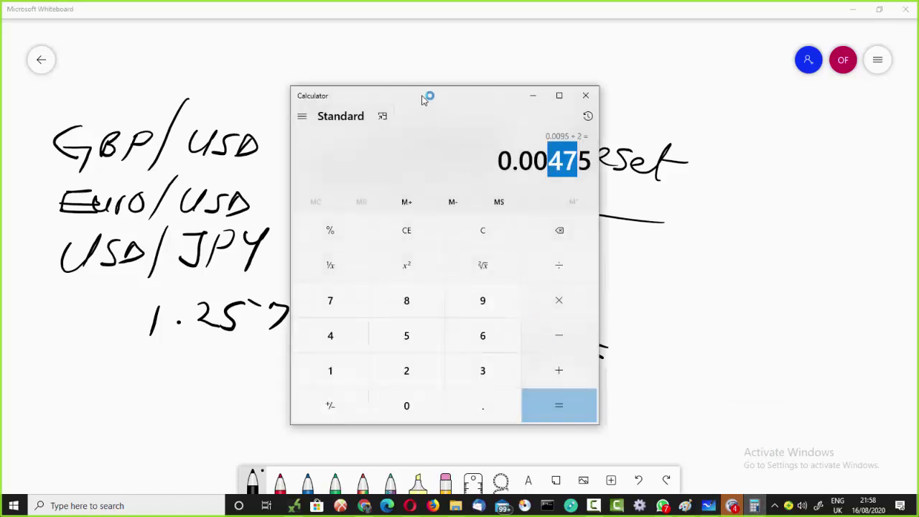
mouse_move(426, 96)
left_mouse_down()
mouse_move(280, 84)
mouse_move(163, 92)
mouse_move(161, 80)
mouse_move(70, 101)
mouse_move(3, 195)
mouse_move(225, 96)
mouse_move(238, 110)
left_mouse_up()
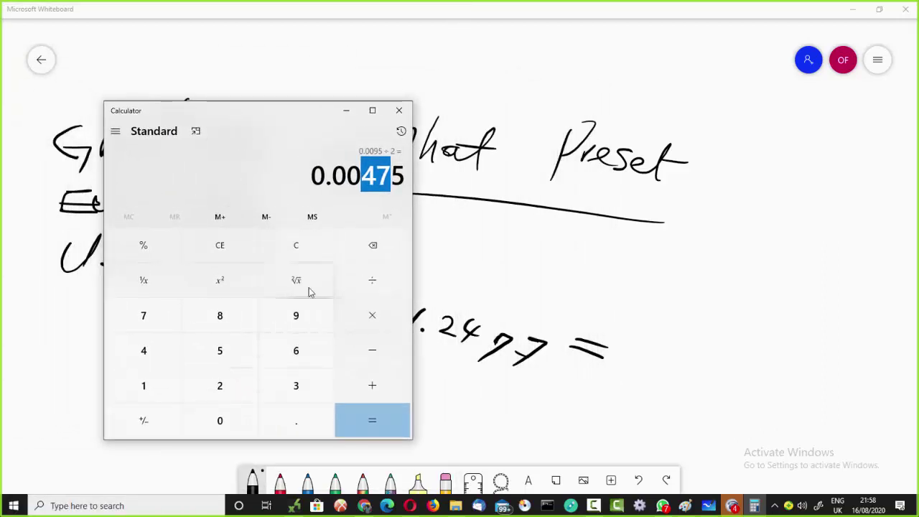
left_click(292, 250)
type("1.2")
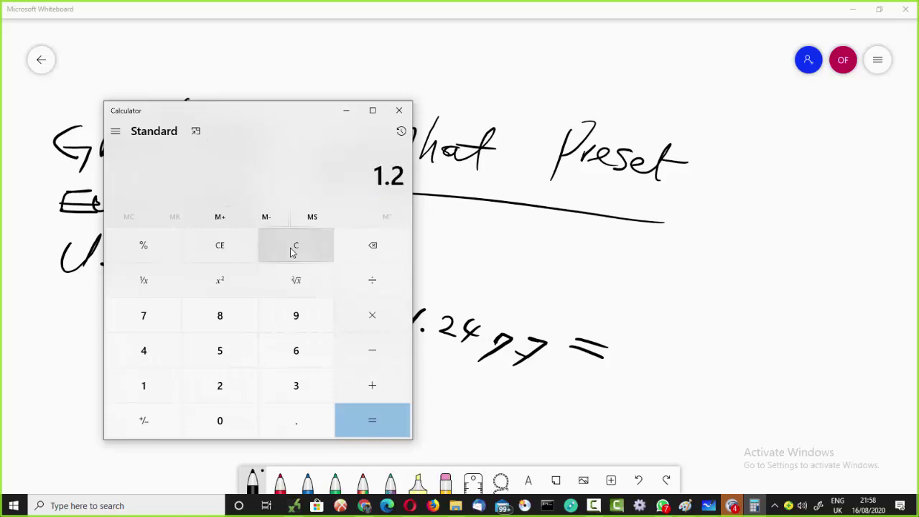
type("574")
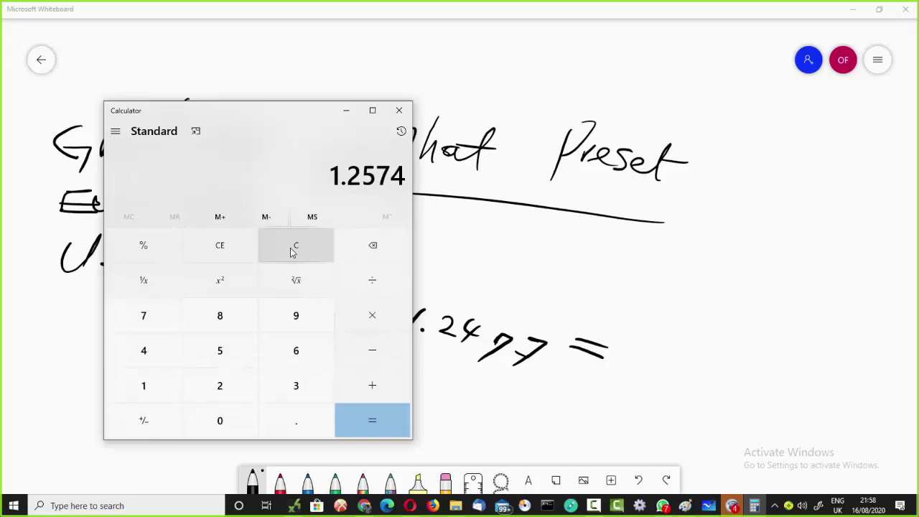
key("minus")
type("1.24")
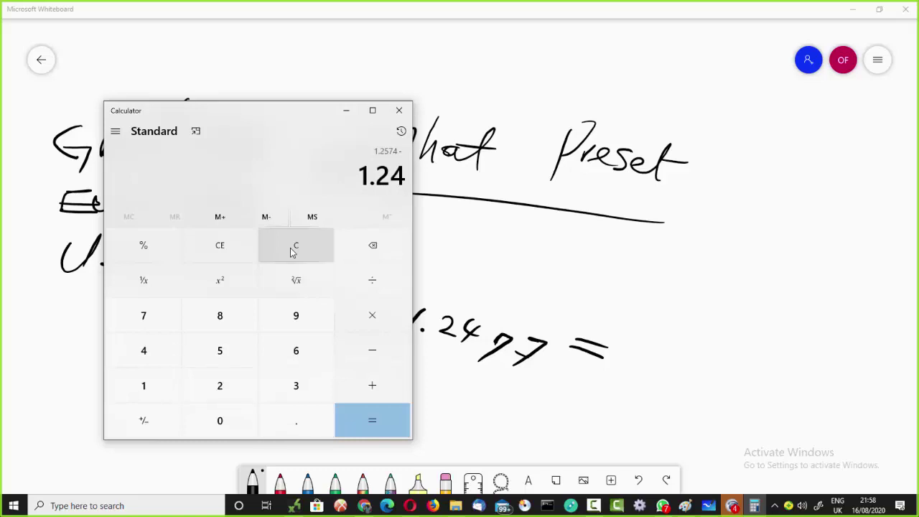
type("77")
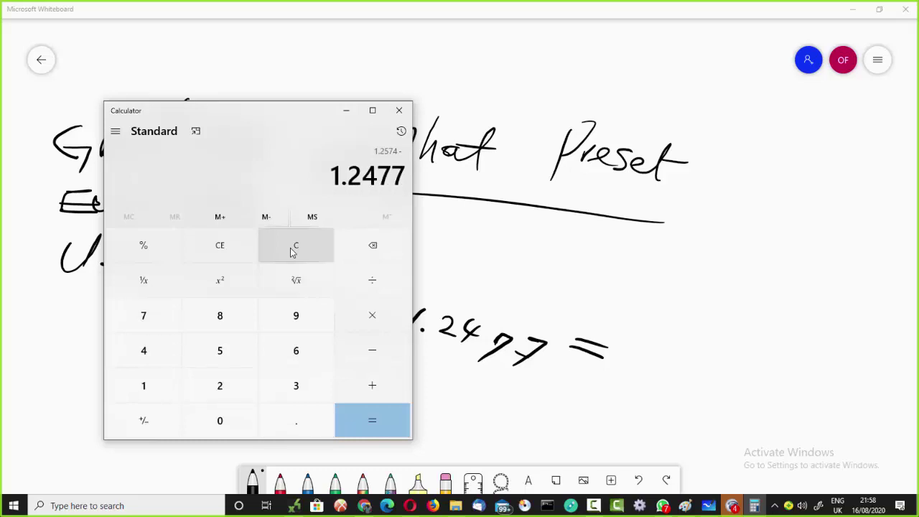
key("Return")
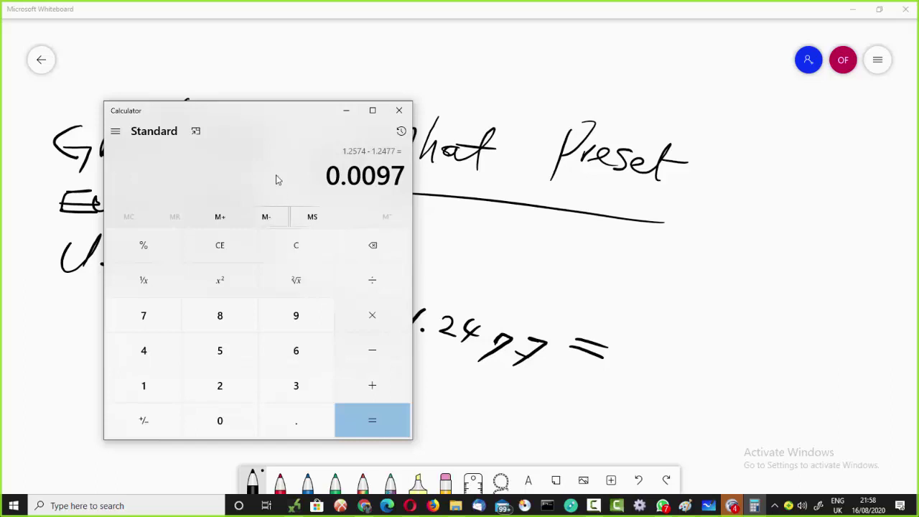
left_click(352, 111)
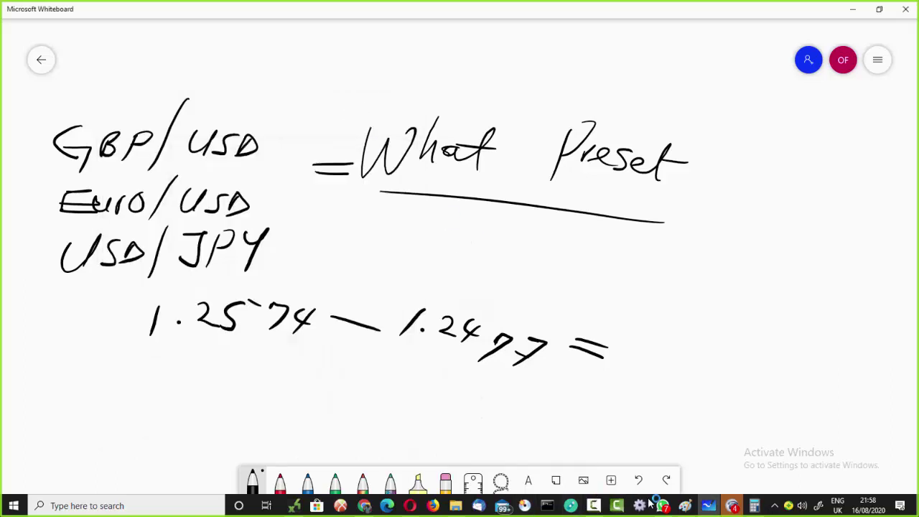
Step: Bring MetaTrader 4's GBPUSD chart forward and dismiss the account history context menu
left_click(295, 506)
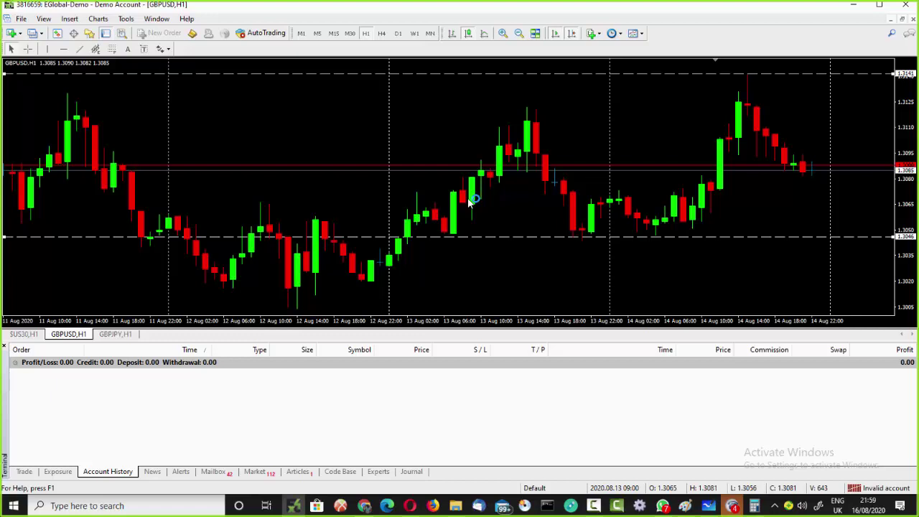
right_click(525, 416)
left_click(644, 432)
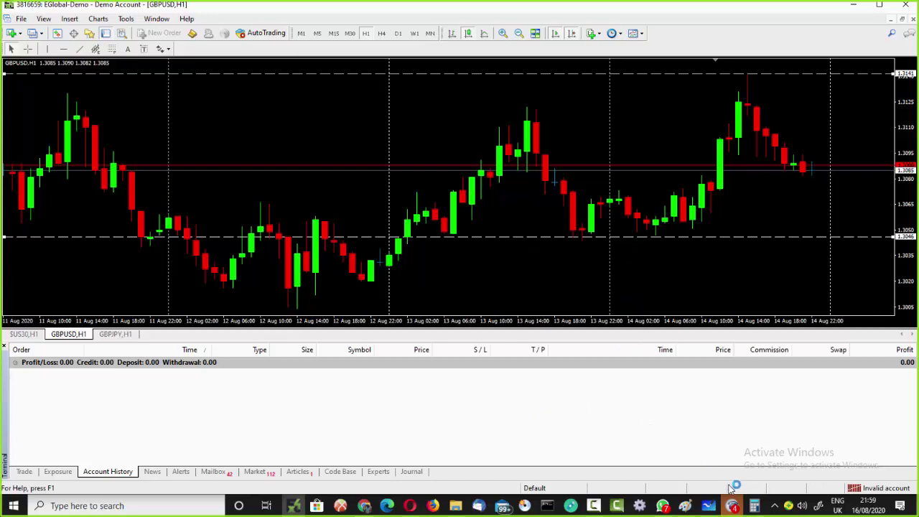
Step: Divide 0.0097 by 2 in Calculator to get 0.00485, then return to Whiteboard
left_click(753, 505)
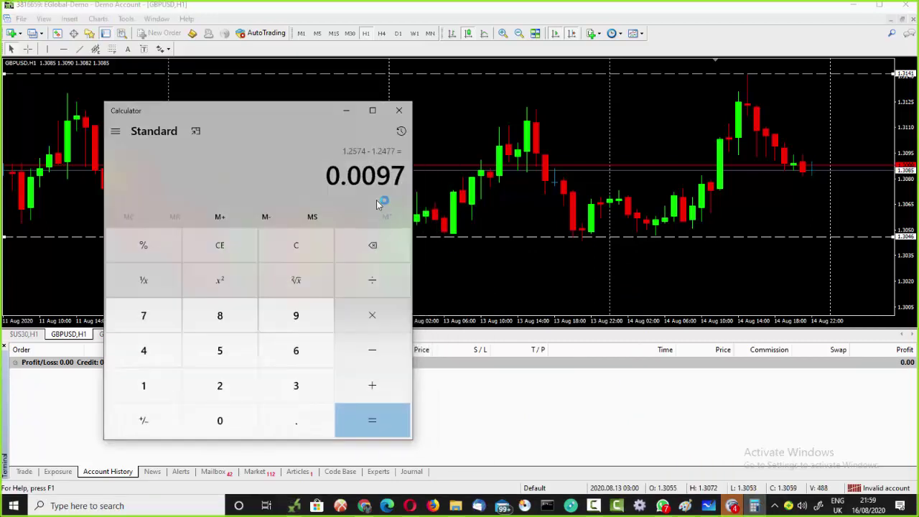
left_click(386, 285)
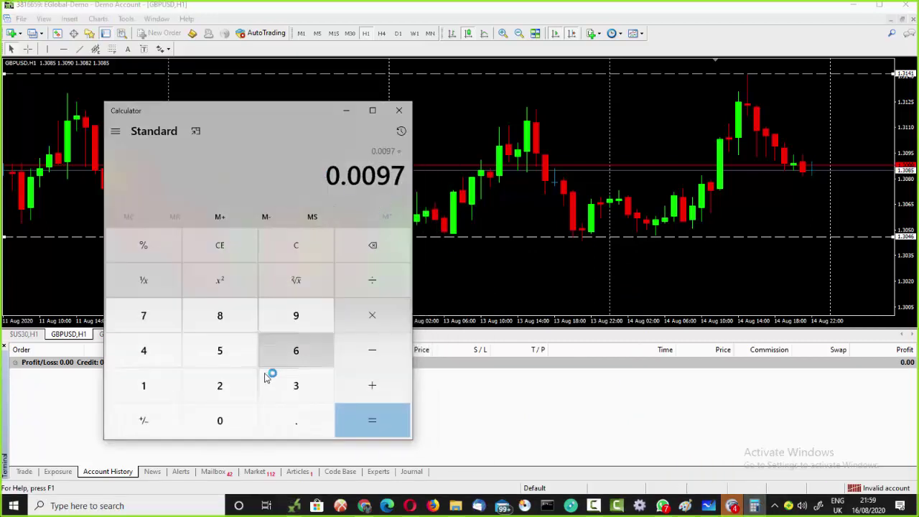
left_click(219, 389)
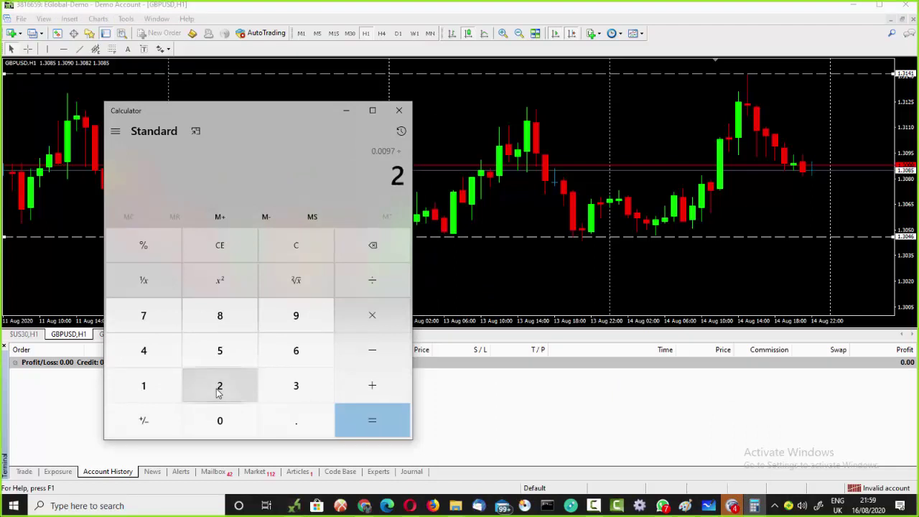
left_click(351, 418)
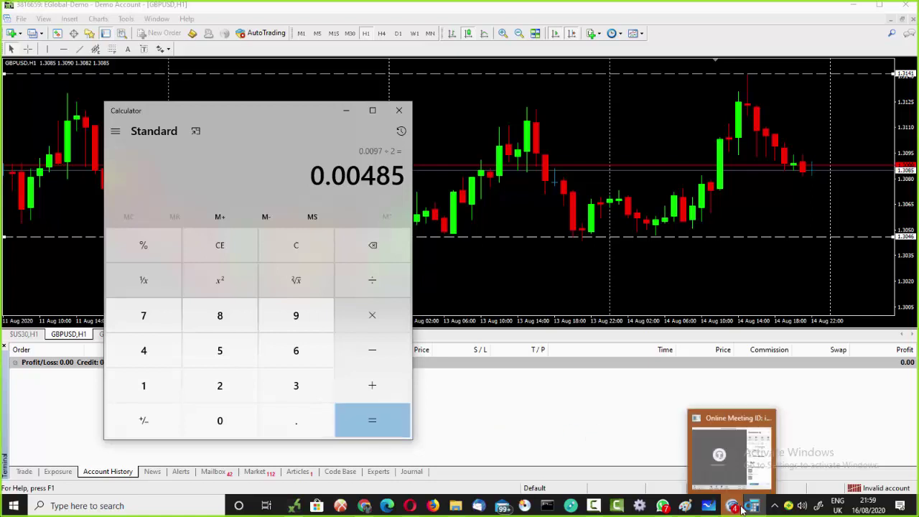
left_click(706, 508)
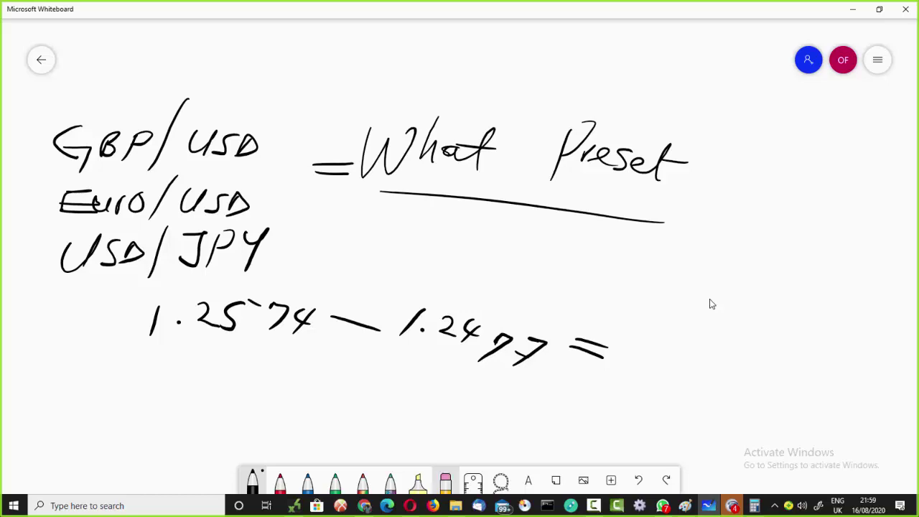
Step: Erase the 'What Preset' heading, currency pair list and handwritten subtraction with the eraser
key("e")
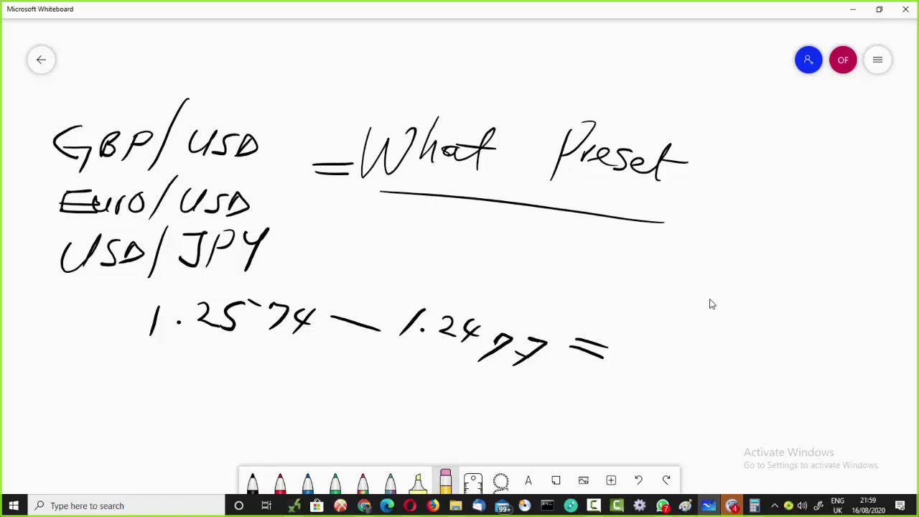
mouse_move(323, 168)
left_mouse_down()
mouse_move(424, 144)
mouse_move(488, 154)
mouse_move(550, 189)
mouse_move(646, 208)
left_mouse_up()
mouse_move(582, 136)
left_mouse_down()
mouse_move(651, 167)
mouse_move(447, 176)
mouse_move(498, 238)
mouse_move(547, 345)
mouse_move(408, 320)
mouse_move(460, 371)
mouse_move(238, 295)
mouse_move(305, 335)
mouse_move(201, 300)
mouse_move(223, 238)
mouse_move(209, 162)
mouse_move(107, 119)
mouse_move(158, 151)
mouse_move(113, 208)
mouse_move(67, 204)
mouse_move(115, 280)
left_mouse_up()
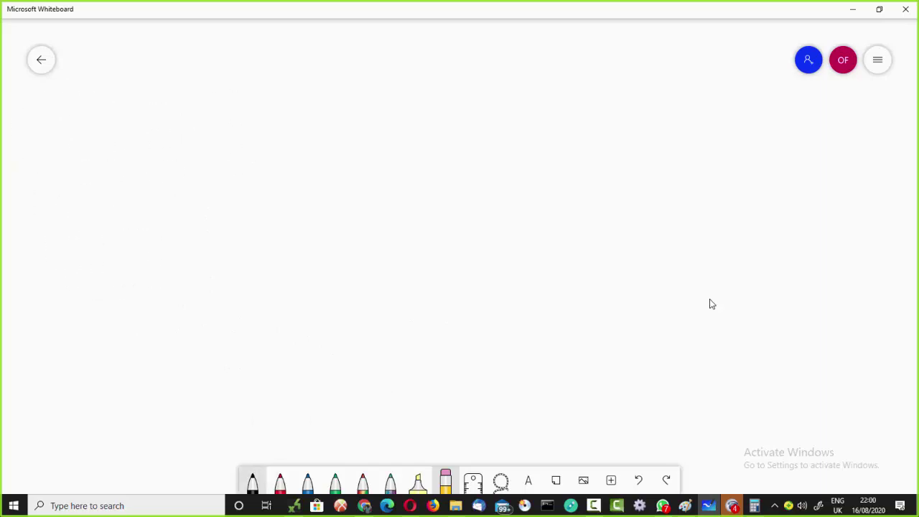
Step: Handwrite 'GBPUSD = 97 pips ÷ 2 = 48.5 pips' at the top in black ink
left_click(252, 481)
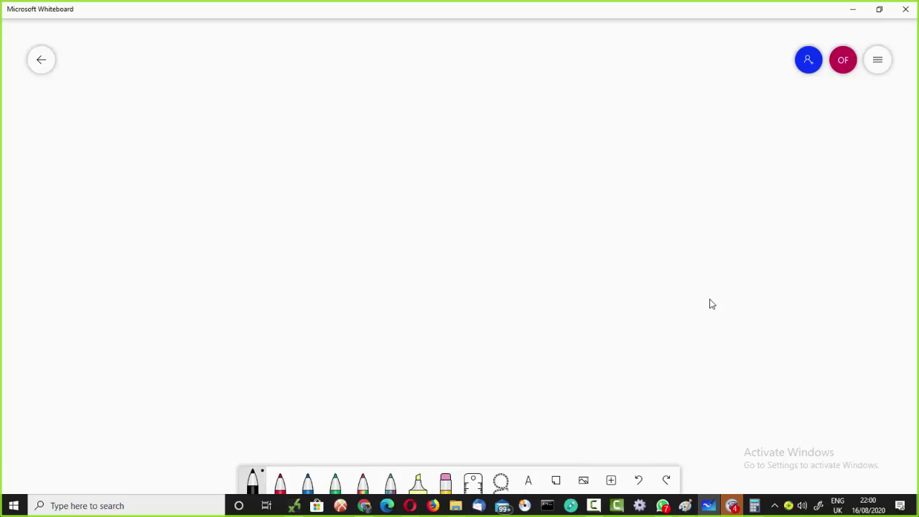
mouse_move(106, 123)
left_mouse_down()
mouse_move(118, 156)
mouse_move(141, 116)
mouse_move(133, 147)
left_mouse_up()
left_click_drag(164, 115, 164, 148)
mouse_move(158, 114)
left_mouse_down()
mouse_move(175, 115)
mouse_move(166, 126)
left_mouse_up()
left_click_drag(186, 85, 186, 139)
mouse_move(203, 109)
left_mouse_down()
mouse_move(227, 132)
mouse_move(327, 120)
mouse_move(331, 129)
left_mouse_up()
mouse_move(357, 96)
left_mouse_down()
mouse_move(376, 109)
mouse_move(372, 141)
mouse_move(379, 93)
mouse_move(396, 130)
left_mouse_up()
mouse_move(438, 103)
left_mouse_down()
mouse_move(439, 132)
mouse_move(439, 112)
left_mouse_up()
left_click_drag(461, 101, 474, 122)
mouse_move(478, 105)
left_mouse_down()
mouse_move(483, 98)
mouse_move(479, 114)
left_mouse_up()
mouse_move(521, 90)
left_mouse_down()
mouse_move(510, 113)
mouse_move(567, 104)
mouse_move(606, 114)
mouse_move(652, 101)
mouse_move(654, 113)
mouse_move(686, 102)
mouse_move(676, 112)
mouse_move(690, 101)
mouse_move(796, 112)
left_mouse_up()
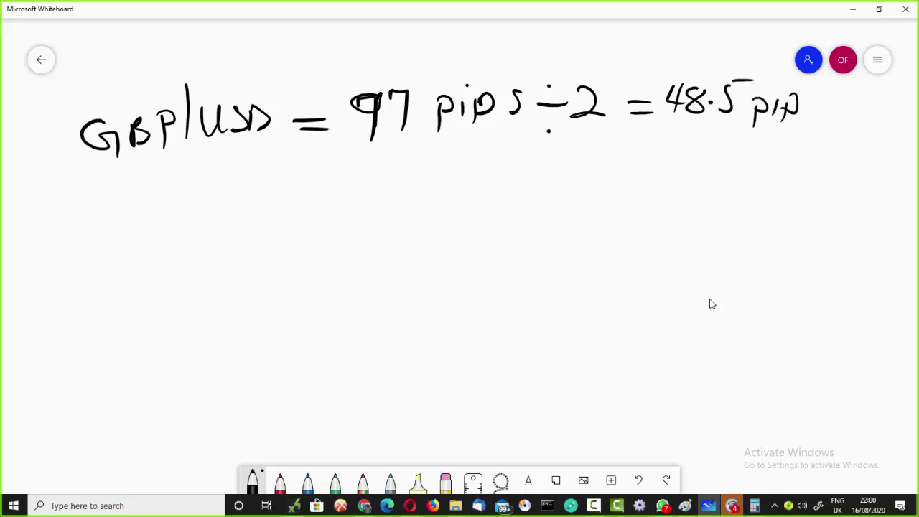
Step: Write '= 35 pips' on the line beneath the first result
left_click_drag(628, 153, 656, 152)
left_click_drag(623, 167, 674, 172)
mouse_move(708, 147)
left_mouse_down()
mouse_move(697, 171)
mouse_move(733, 142)
left_mouse_up()
left_click_drag(738, 153, 736, 178)
left_click_drag(740, 152, 756, 168)
mouse_move(771, 157)
left_mouse_down()
mouse_move(769, 180)
mouse_move(777, 165)
mouse_move(793, 168)
left_mouse_up()
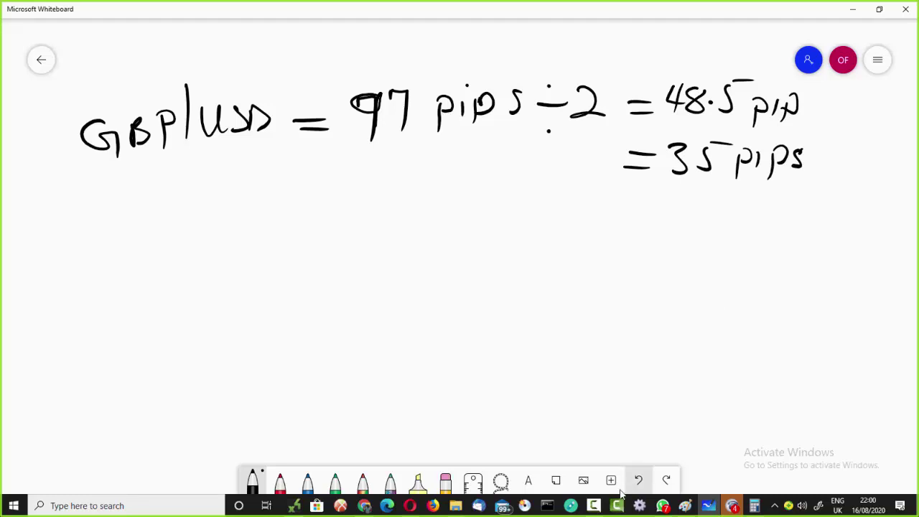
Step: Switch to MetaTrader 4 and show the Navigator panel
mouse_move(565, 508)
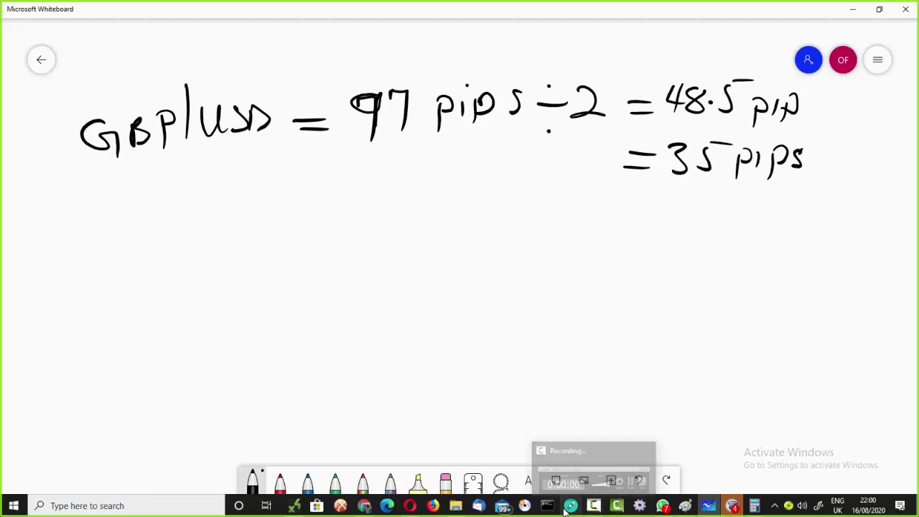
left_click(293, 505)
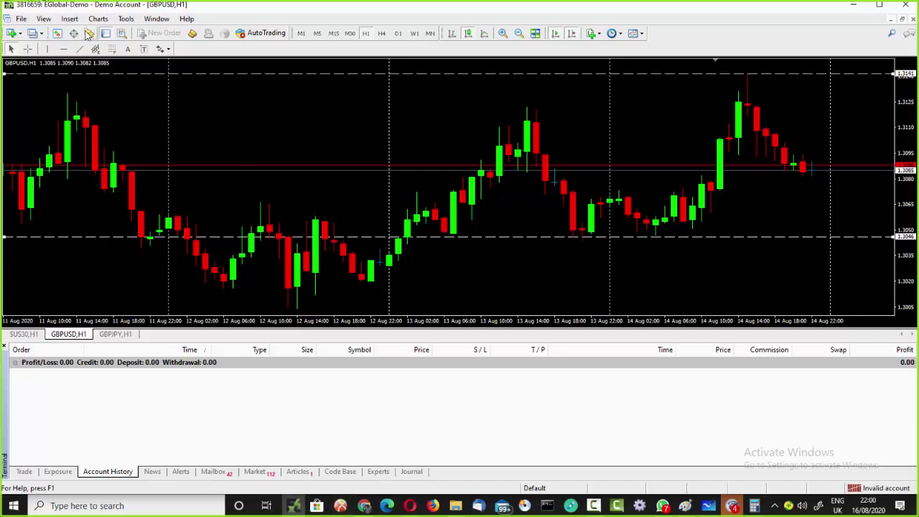
left_click(87, 34)
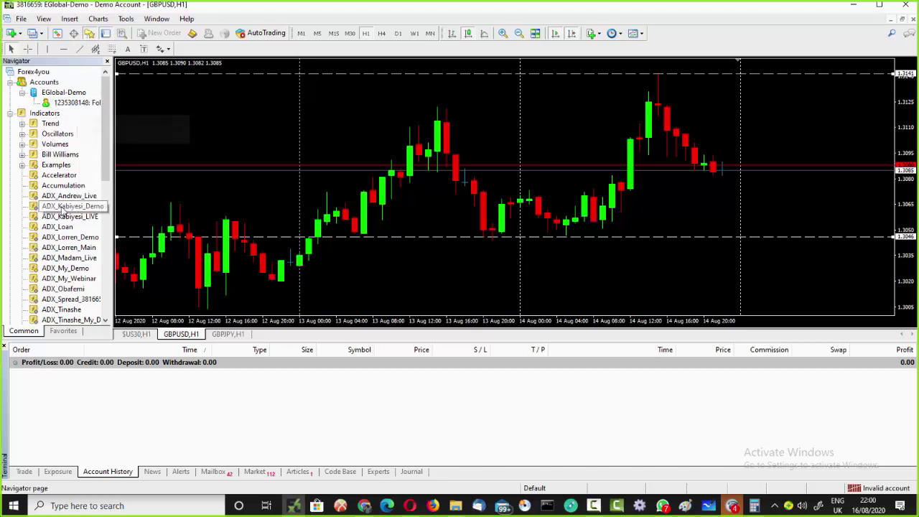
left_click_drag(105, 171, 106, 205)
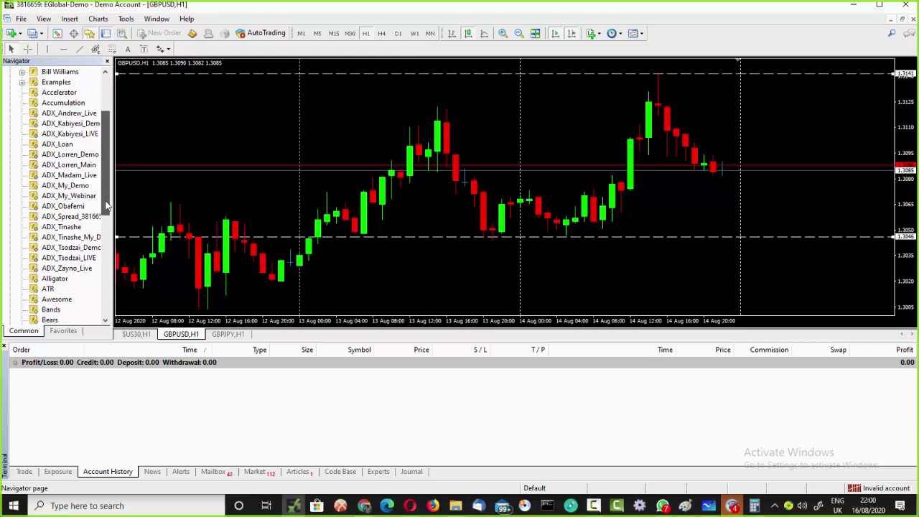
left_click_drag(105, 205, 109, 249)
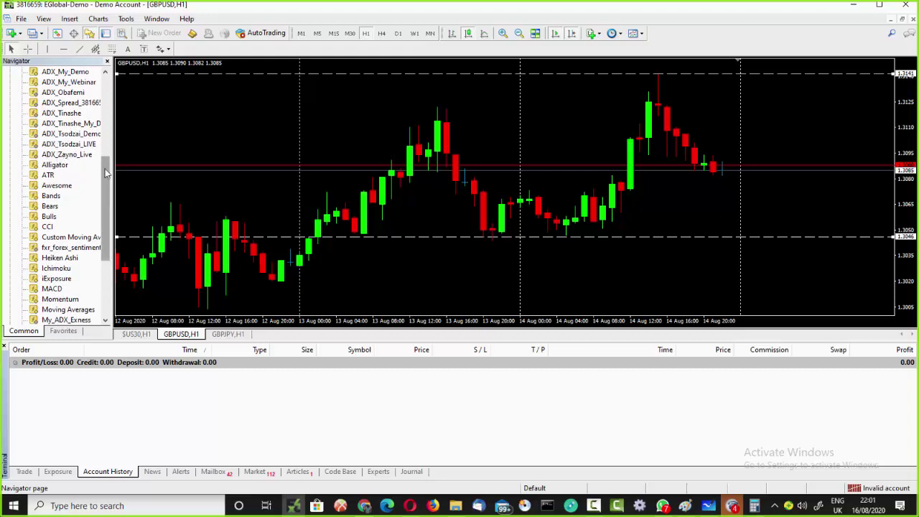
scroll(20, 127, "up", 7)
Step: Expand Expert Advisors, widen the panel, and drop Hedge_Capital_My_Demo onto the GBPUSD chart
left_click(10, 113)
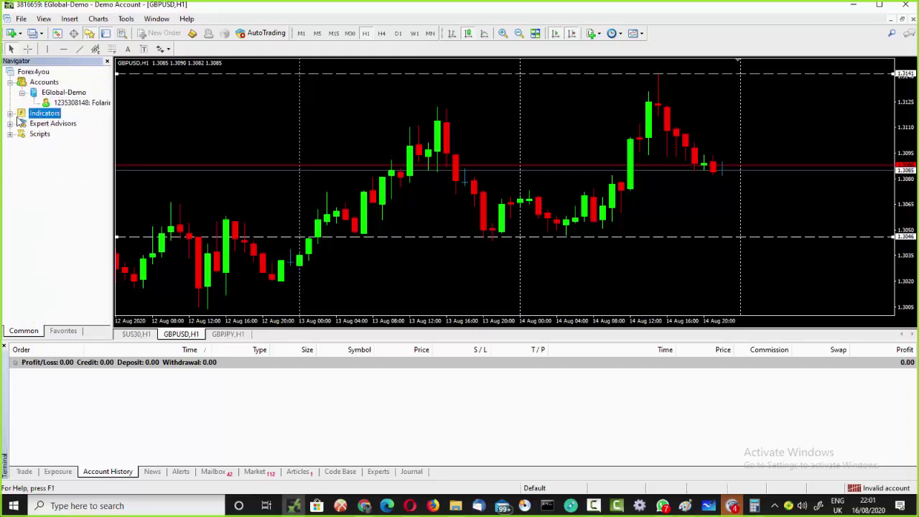
left_click(11, 124)
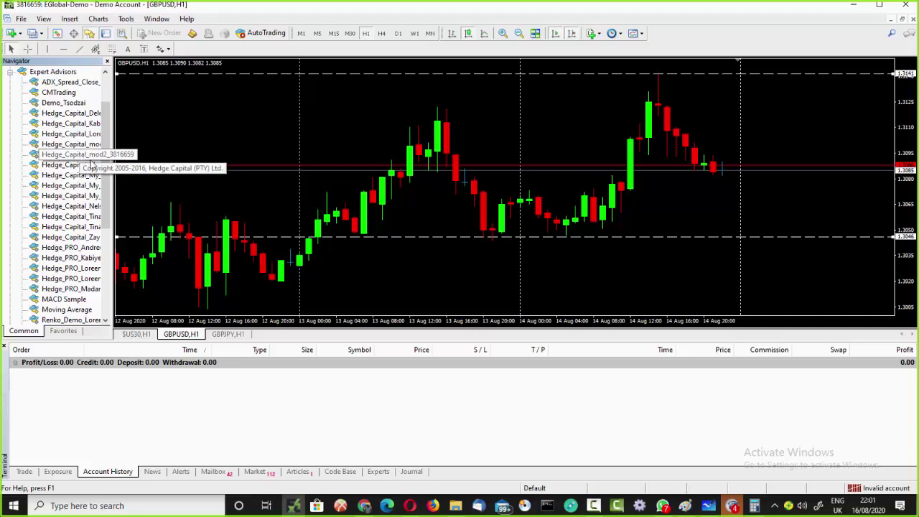
left_click_drag(107, 173, 131, 177)
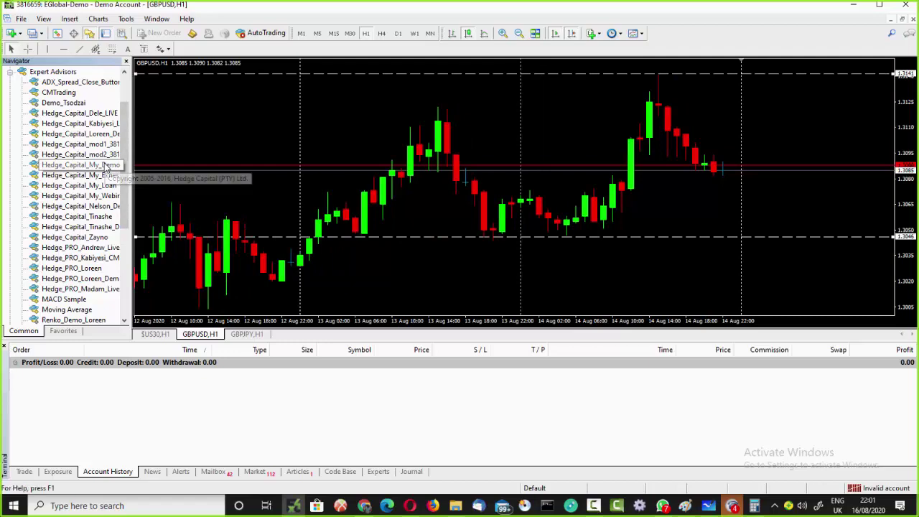
left_click_drag(216, 143, 217, 143)
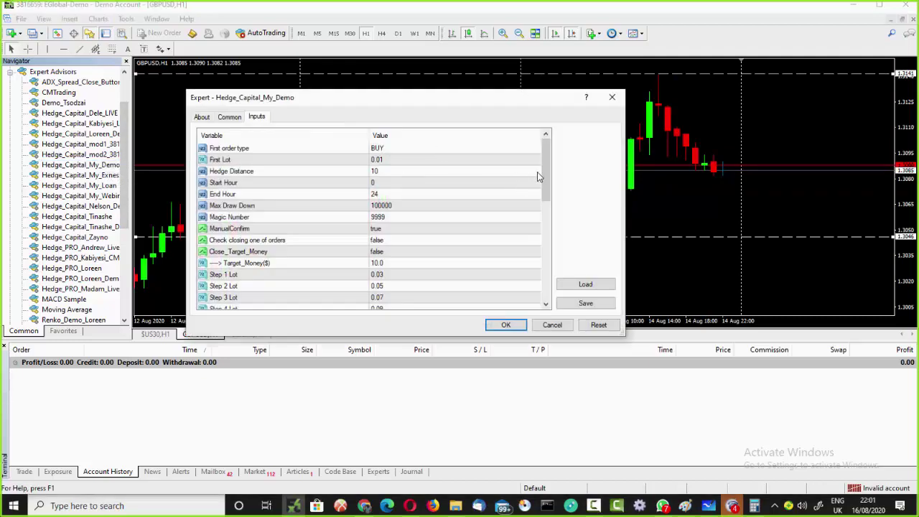
Step: Load the GBP-USD-BUY.set preset into the expert inputs, then return to Whiteboard
left_click(583, 285)
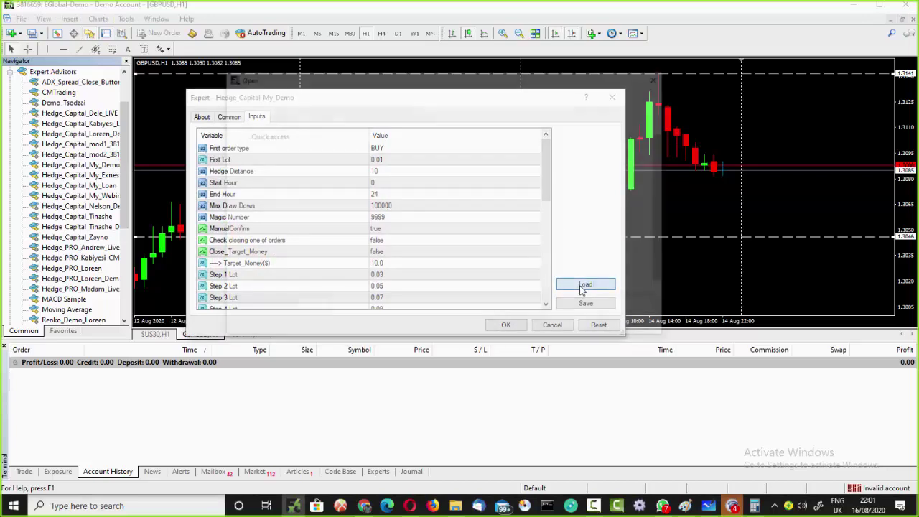
left_click(366, 174)
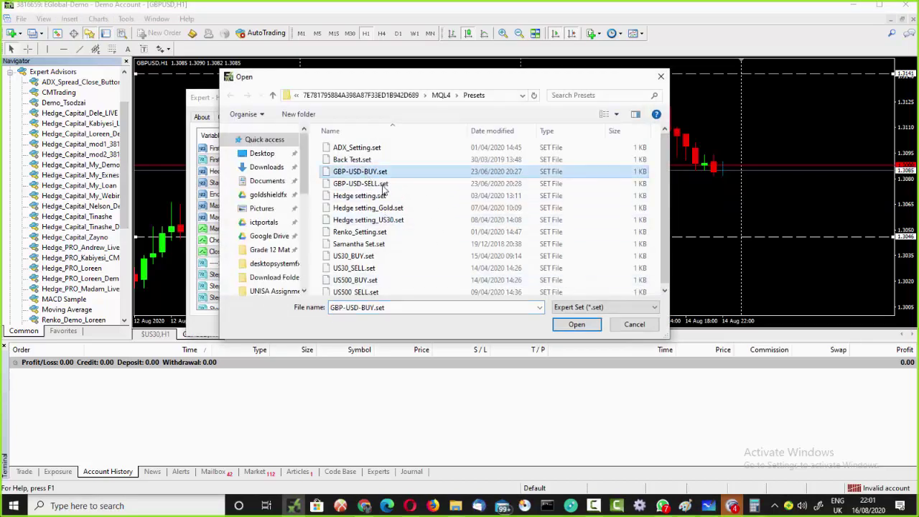
left_click(575, 324)
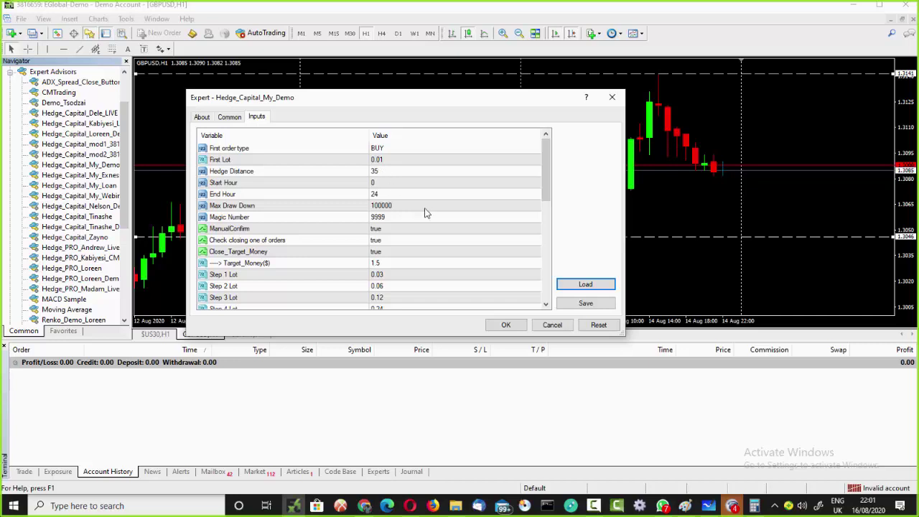
left_click(708, 507)
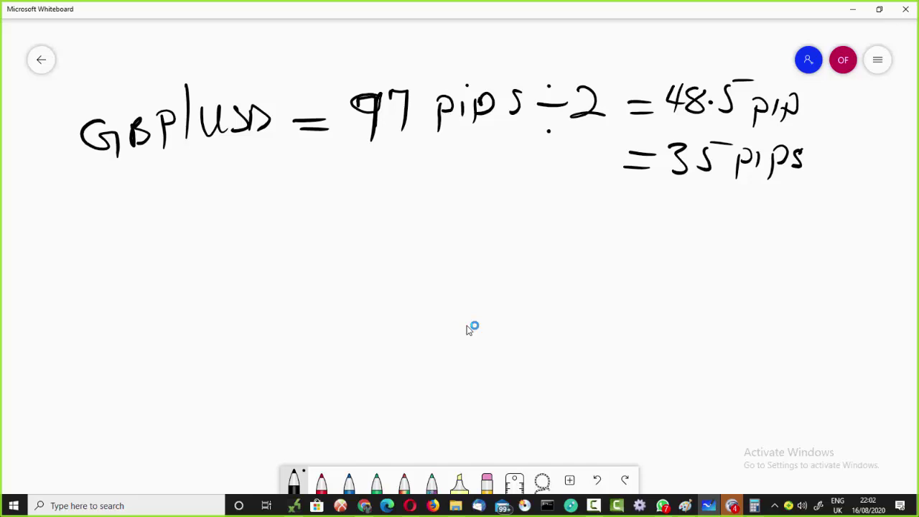
Step: In black ink, write 'Profit = 1.5 $' below the GBPUSD line
mouse_move(99, 259)
left_mouse_down()
mouse_move(101, 228)
mouse_move(141, 229)
mouse_move(174, 201)
mouse_move(180, 228)
left_mouse_up()
mouse_move(208, 194)
left_mouse_down()
mouse_move(200, 234)
mouse_move(215, 210)
mouse_move(271, 218)
left_mouse_up()
left_click_drag(239, 225, 273, 225)
left_click_drag(326, 188, 326, 226)
left_click_drag(370, 191, 356, 221)
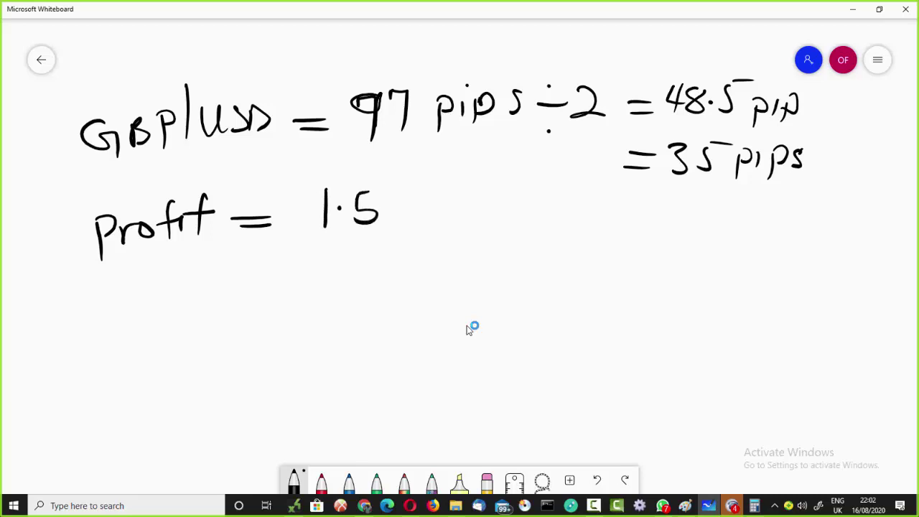
mouse_move(426, 193)
left_mouse_down()
mouse_move(412, 218)
mouse_move(420, 224)
left_mouse_up()
Step: Double-underline the 35 pips result, then circle 1.5 and '= 35 pips'
left_click_drag(653, 191, 706, 189)
left_click_drag(649, 206, 695, 206)
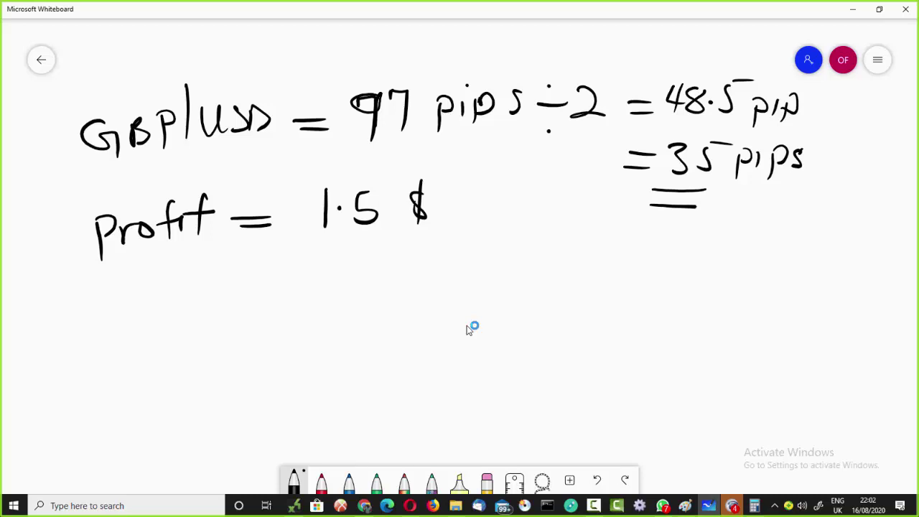
mouse_move(377, 174)
left_mouse_down()
mouse_move(323, 165)
mouse_move(337, 247)
mouse_move(400, 188)
left_mouse_up()
mouse_move(688, 130)
left_mouse_down()
mouse_move(623, 120)
mouse_move(619, 201)
mouse_move(749, 219)
mouse_move(801, 178)
mouse_move(715, 126)
left_mouse_up()
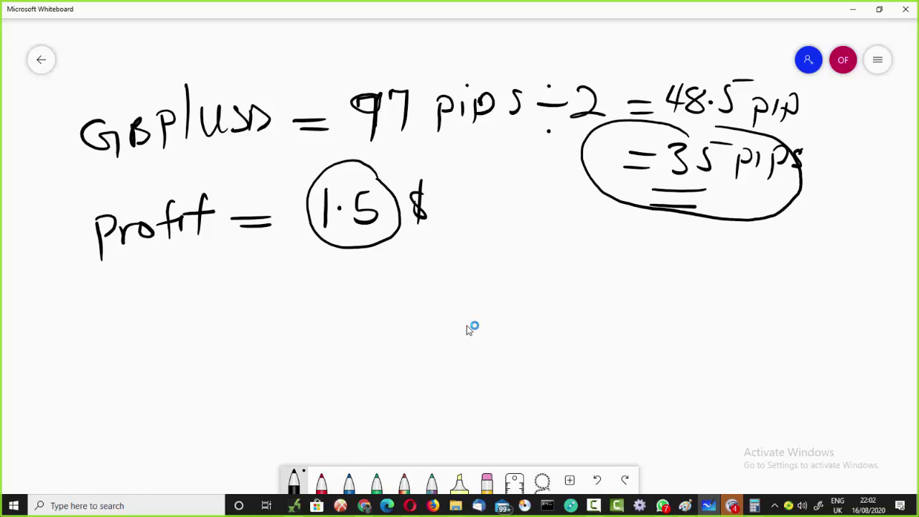
Step: Switch to red ink and write '0.01 = .10 cents/pip' below Profit
left_click(321, 481)
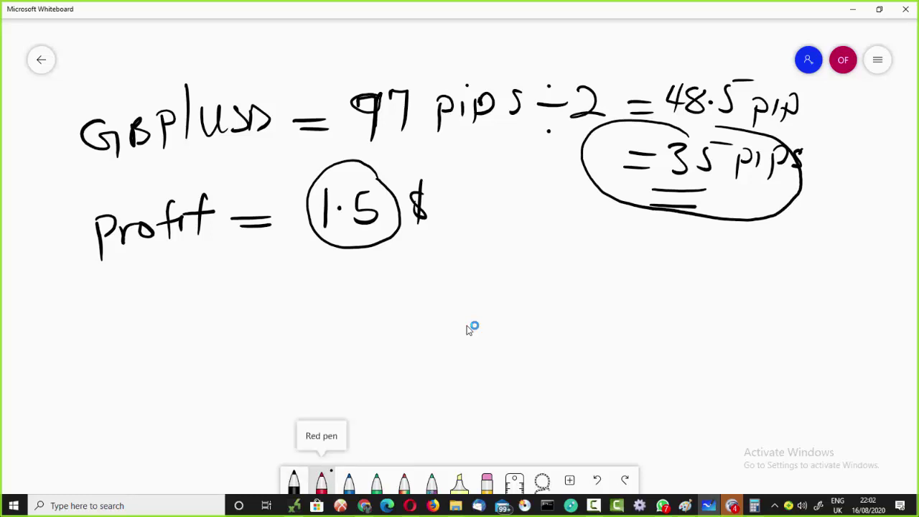
mouse_move(149, 283)
left_mouse_down()
mouse_move(140, 302)
mouse_move(160, 281)
left_mouse_up()
mouse_move(214, 268)
left_mouse_down()
mouse_move(244, 284)
mouse_move(301, 278)
left_mouse_up()
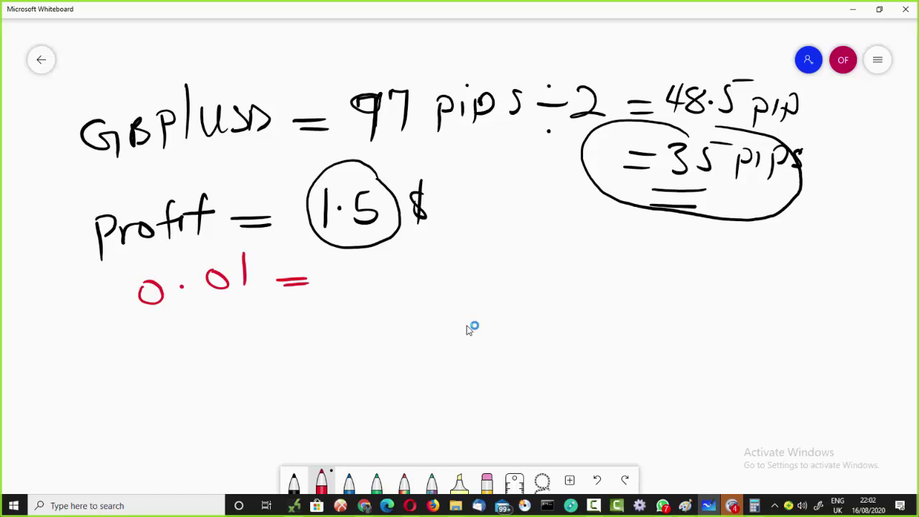
left_click_drag(374, 253, 369, 282)
mouse_move(391, 250)
left_mouse_down()
mouse_move(384, 276)
mouse_move(392, 251)
left_mouse_up()
left_click_drag(431, 266, 420, 277)
left_click_drag(434, 272, 479, 277)
mouse_move(469, 257)
left_mouse_down()
mouse_move(491, 254)
mouse_move(485, 267)
left_mouse_up()
left_click_drag(513, 226, 502, 274)
left_click_drag(521, 244, 520, 276)
left_click_drag(524, 247, 538, 257)
mouse_move(549, 247)
left_mouse_down()
mouse_move(548, 271)
mouse_move(550, 253)
left_mouse_up()
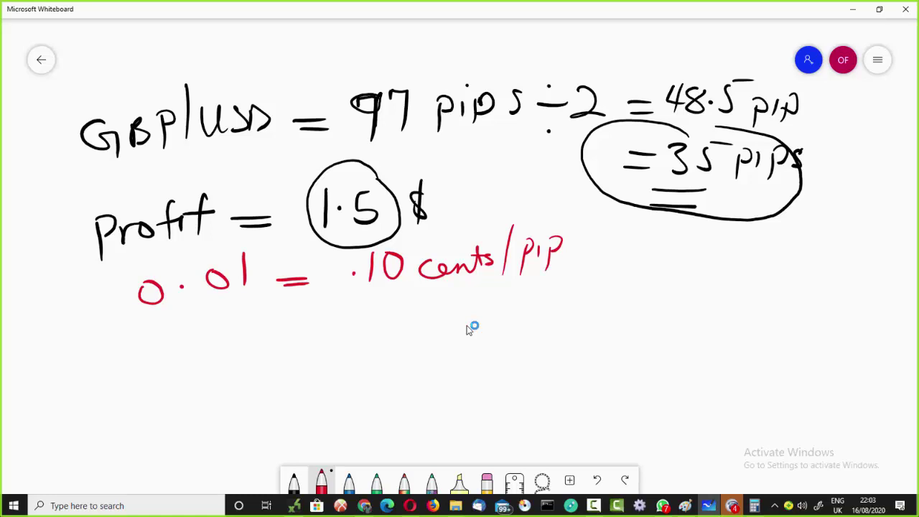
Step: Write the red sum '35 x .10 = $3.50' beneath the lot-value line
mouse_move(235, 325)
left_mouse_down()
mouse_move(253, 336)
mouse_move(238, 347)
left_mouse_up()
left_click_drag(272, 320, 269, 345)
left_click_drag(280, 316, 325, 332)
left_click(351, 322)
left_click_drag(383, 302, 379, 324)
left_click_drag(402, 305, 400, 307)
mouse_move(516, 294)
left_mouse_down()
mouse_move(502, 301)
mouse_move(520, 319)
left_mouse_up()
mouse_move(515, 288)
left_mouse_down()
mouse_move(514, 317)
mouse_move(546, 296)
mouse_move(537, 315)
left_mouse_up()
left_click(562, 303)
mouse_move(576, 290)
left_mouse_down()
mouse_move(588, 289)
mouse_move(573, 313)
mouse_move(603, 296)
left_mouse_up()
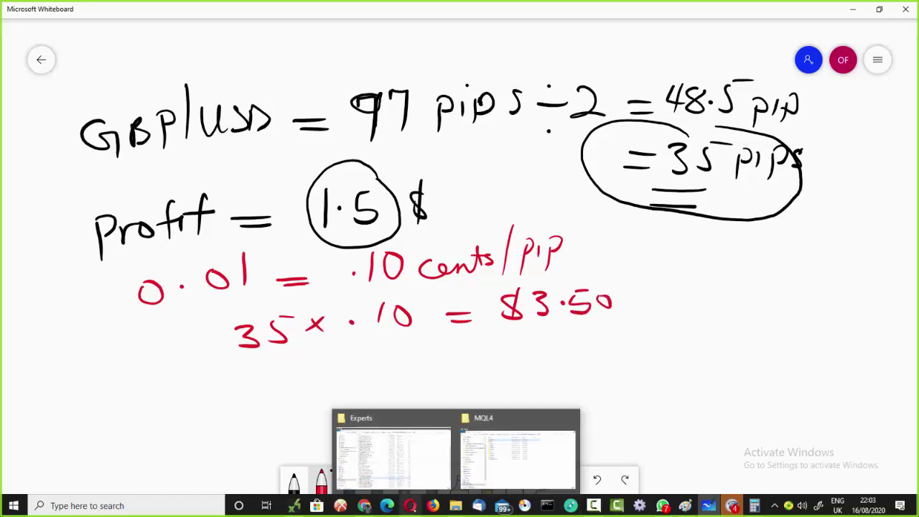
left_click(297, 507)
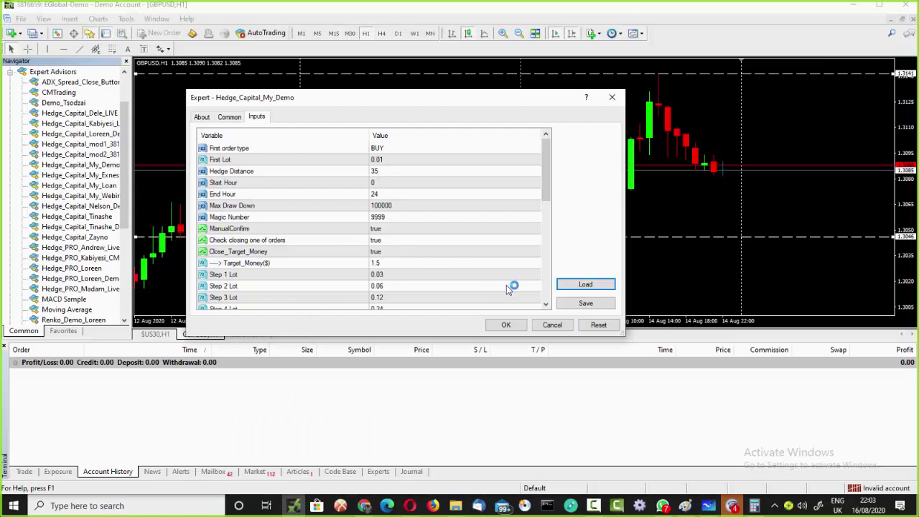
left_click(707, 505)
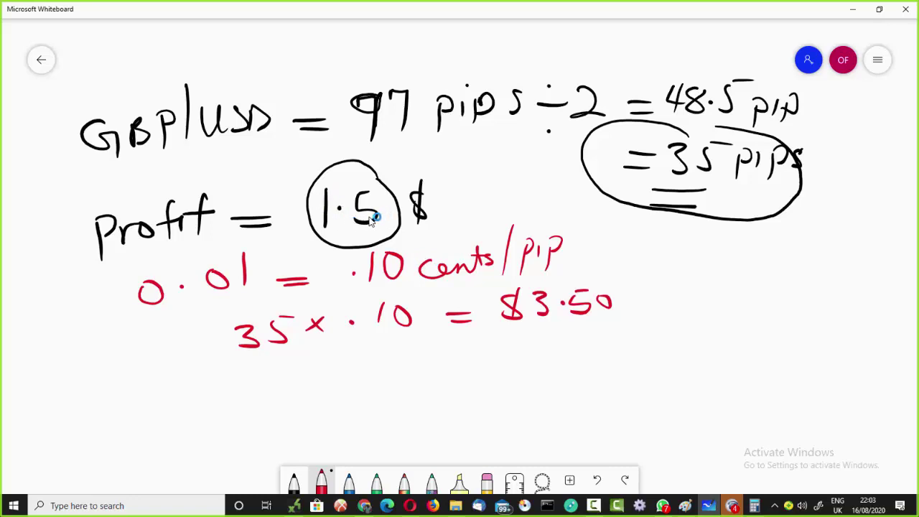
Step: Circle 1.5 and 35 in red and write '.50 Cent' below the circled 35 pips
mouse_move(359, 162)
left_mouse_down()
mouse_move(346, 231)
mouse_move(373, 176)
left_mouse_up()
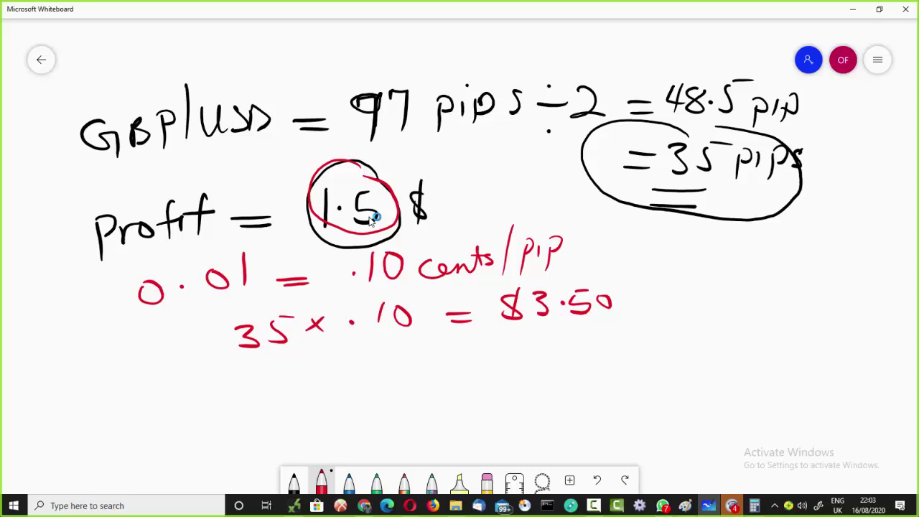
mouse_move(734, 134)
left_mouse_down()
mouse_move(675, 120)
mouse_move(698, 195)
mouse_move(746, 152)
left_mouse_up()
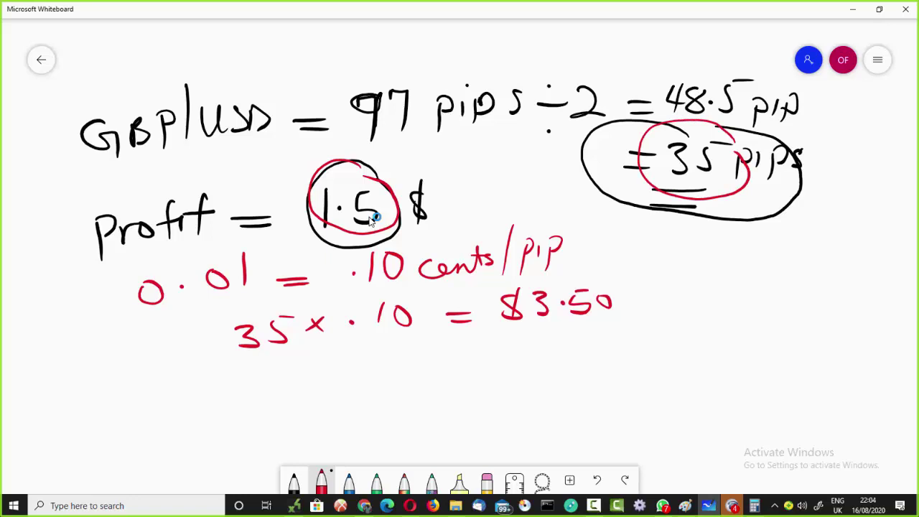
mouse_move(705, 243)
left_mouse_down()
mouse_move(690, 266)
mouse_move(723, 244)
mouse_move(754, 268)
mouse_move(799, 267)
mouse_move(816, 253)
left_mouse_up()
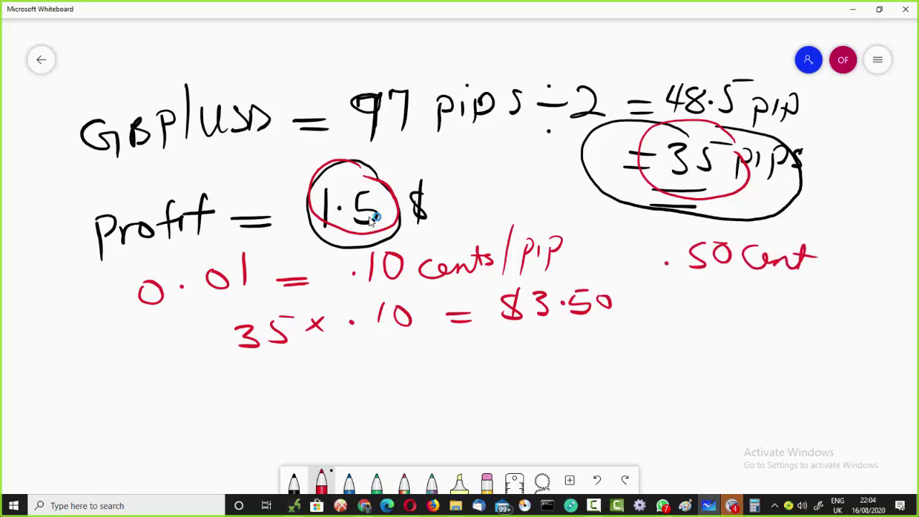
Step: Continue the right-hand column with $1, $1.50 and $2
left_click_drag(706, 282, 702, 314)
mouse_move(696, 283)
left_mouse_down()
mouse_move(663, 355)
mouse_move(675, 353)
left_mouse_up()
mouse_move(702, 326)
left_mouse_down()
mouse_move(696, 358)
mouse_move(715, 340)
left_mouse_up()
left_click_drag(730, 324, 718, 356)
mouse_move(740, 330)
left_mouse_down()
mouse_move(763, 349)
mouse_move(765, 329)
left_mouse_up()
left_click_drag(677, 372, 663, 394)
mouse_move(677, 360)
left_mouse_down()
mouse_move(676, 387)
mouse_move(729, 386)
left_mouse_up()
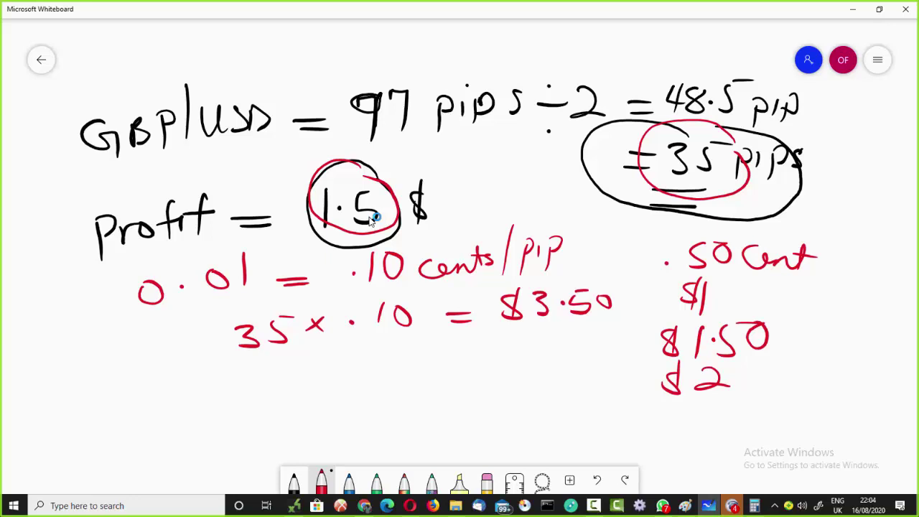
Step: Write '45 pips' in red at the lower left
left_click_drag(130, 374, 132, 413)
mouse_move(141, 376)
left_mouse_down()
mouse_move(151, 402)
mouse_move(162, 373)
mouse_move(181, 411)
left_mouse_up()
left_click(179, 376)
left_click_drag(181, 378, 183, 390)
left_click_drag(193, 379, 196, 397)
left_click_drag(208, 376, 210, 412)
left_click_drag(208, 375, 233, 386)
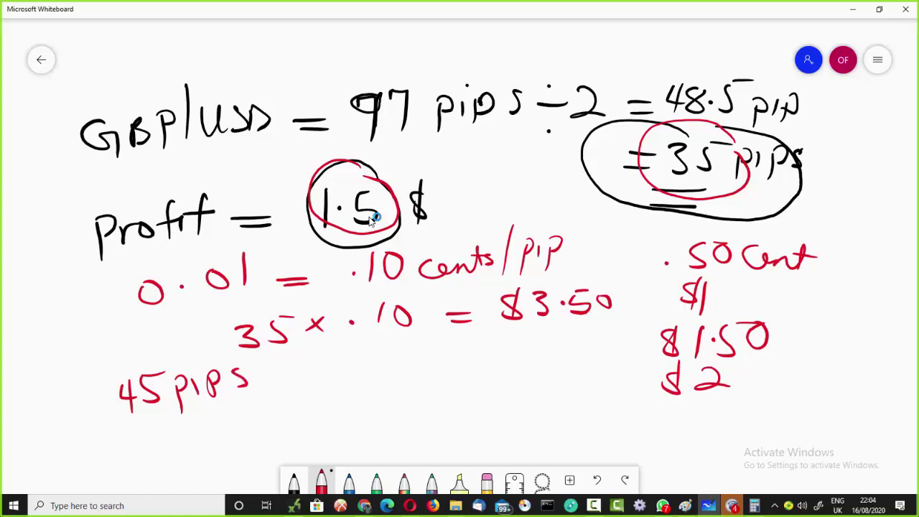
Step: Add 'profit' below 45 pips and '$2' beside it
mouse_move(142, 432)
left_mouse_down()
mouse_move(146, 455)
mouse_move(152, 434)
left_mouse_up()
left_click_drag(155, 438, 176, 428)
mouse_move(195, 414)
left_mouse_down()
mouse_move(189, 434)
mouse_move(204, 418)
left_mouse_up()
left_click_drag(204, 416, 208, 426)
left_click_drag(218, 412, 227, 408)
mouse_move(292, 397)
left_mouse_down()
mouse_move(302, 392)
mouse_move(323, 406)
mouse_move(283, 407)
mouse_move(277, 417)
left_mouse_up()
left_click_drag(284, 384, 284, 423)
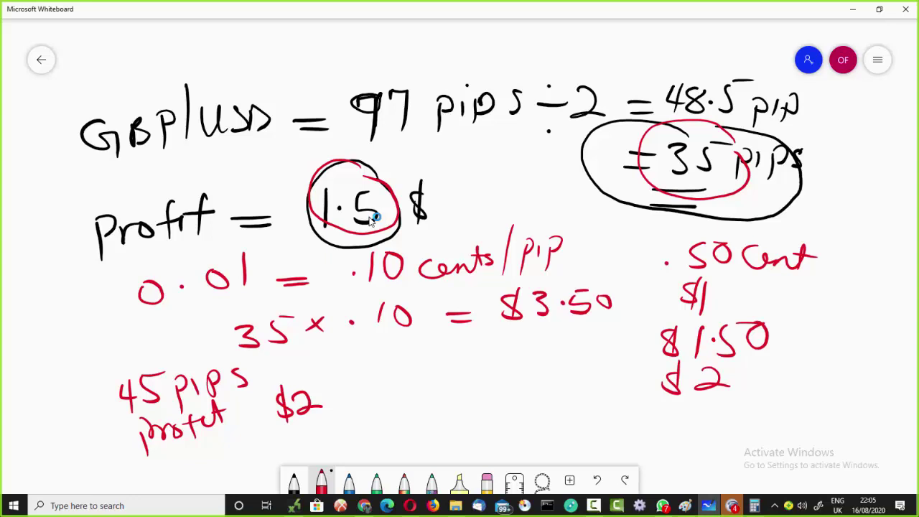
Step: Write '45 x 0.01 = $4.5' to the right and underline the $4.5 result
left_click_drag(397, 362, 408, 374)
mouse_move(403, 363)
left_mouse_down()
mouse_move(404, 380)
mouse_move(419, 380)
left_mouse_up()
mouse_move(418, 361)
left_mouse_down()
mouse_move(463, 359)
mouse_move(460, 376)
left_mouse_up()
mouse_move(487, 350)
left_mouse_down()
mouse_move(482, 357)
mouse_move(549, 343)
mouse_move(548, 372)
left_mouse_up()
left_click(511, 353)
left_click_drag(468, 404, 488, 400)
left_click_drag(474, 409, 507, 405)
mouse_move(517, 379)
left_mouse_down()
mouse_move(518, 411)
mouse_move(554, 394)
left_mouse_up()
mouse_move(550, 382)
left_mouse_down()
mouse_move(550, 402)
mouse_move(576, 404)
left_mouse_up()
left_click(568, 388)
left_click_drag(581, 376, 600, 373)
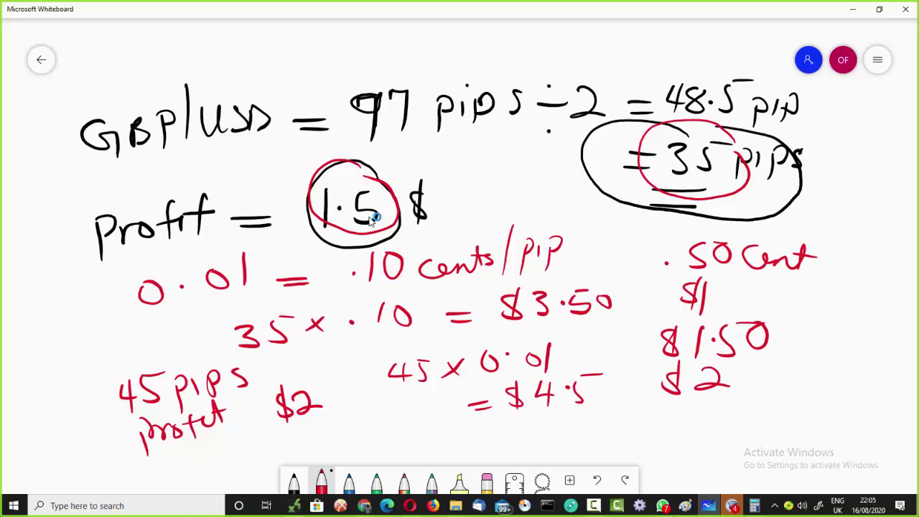
mouse_move(531, 416)
left_mouse_down()
mouse_move(605, 405)
mouse_move(603, 414)
left_mouse_up()
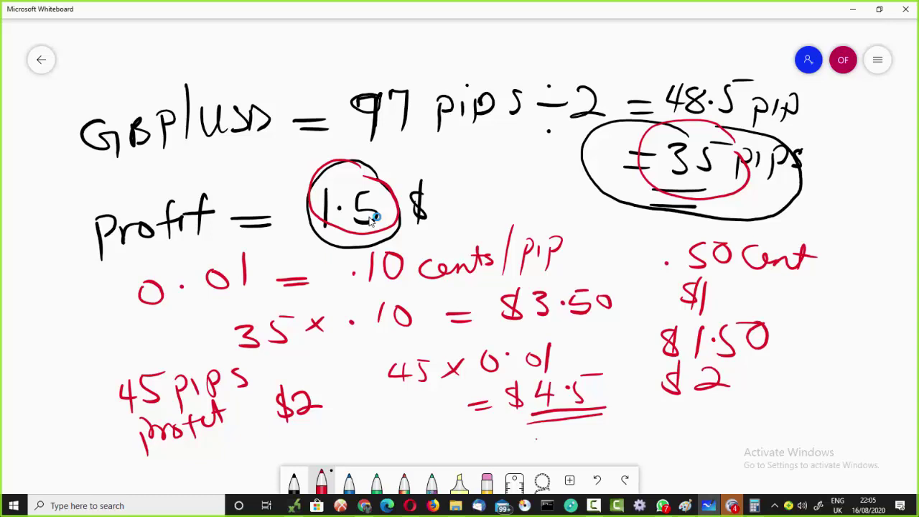
Step: Write '= 20pip = 20 x .10 cents = $2' beneath $4.5, underlining $2
left_click_drag(518, 440, 534, 438)
mouse_move(526, 446)
left_mouse_down()
mouse_move(572, 445)
mouse_move(578, 430)
mouse_move(595, 447)
left_mouse_up()
mouse_move(594, 430)
left_mouse_down()
mouse_move(614, 431)
mouse_move(614, 439)
left_mouse_up()
mouse_move(614, 425)
left_mouse_down()
mouse_move(621, 413)
mouse_move(655, 430)
left_mouse_up()
mouse_move(643, 436)
left_mouse_down()
mouse_move(717, 430)
mouse_move(725, 414)
mouse_move(755, 418)
left_mouse_up()
mouse_move(752, 410)
left_mouse_down()
mouse_move(745, 424)
mouse_move(788, 416)
mouse_move(805, 400)
mouse_move(858, 409)
left_mouse_up()
mouse_move(860, 408)
left_mouse_down()
mouse_move(867, 388)
mouse_move(877, 398)
left_mouse_up()
left_click_drag(873, 399, 868, 411)
left_click_drag(745, 434, 775, 434)
left_click_drag(758, 439, 777, 441)
mouse_move(805, 426)
left_mouse_down()
mouse_move(799, 444)
mouse_move(830, 441)
mouse_move(796, 441)
mouse_move(802, 430)
mouse_move(846, 449)
left_mouse_up()
left_click_drag(787, 467, 838, 458)
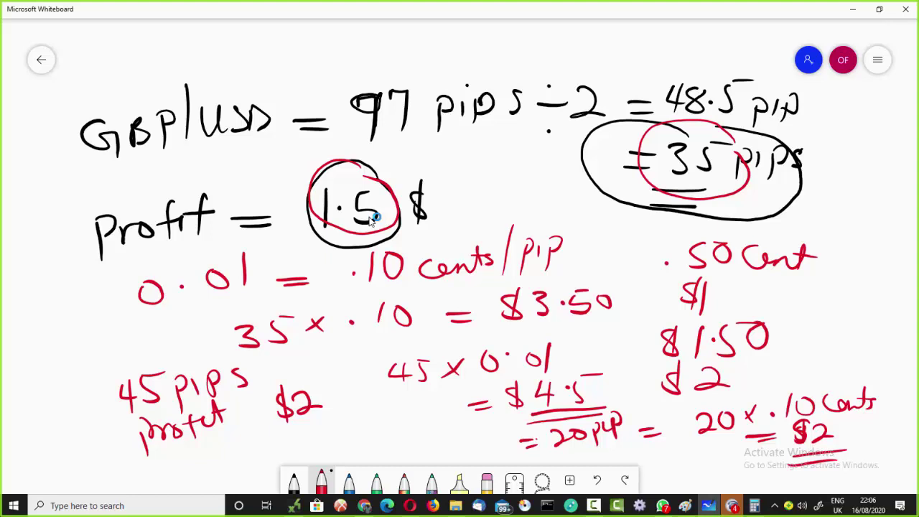
Step: Write '= 15pips' after 1.5 $, double-underline it and circle the 15
mouse_move(437, 196)
left_mouse_down()
mouse_move(458, 190)
mouse_move(457, 200)
left_mouse_up()
left_click_drag(478, 159, 485, 198)
mouse_move(511, 162)
left_mouse_down()
mouse_move(488, 192)
mouse_move(525, 158)
left_mouse_up()
mouse_move(526, 176)
left_mouse_down()
mouse_move(529, 208)
mouse_move(528, 188)
left_mouse_up()
left_click_drag(542, 176, 544, 193)
left_click_drag(549, 174, 552, 177)
left_click_drag(583, 165, 573, 187)
left_click_drag(449, 215, 535, 209)
left_click_drag(467, 219, 530, 216)
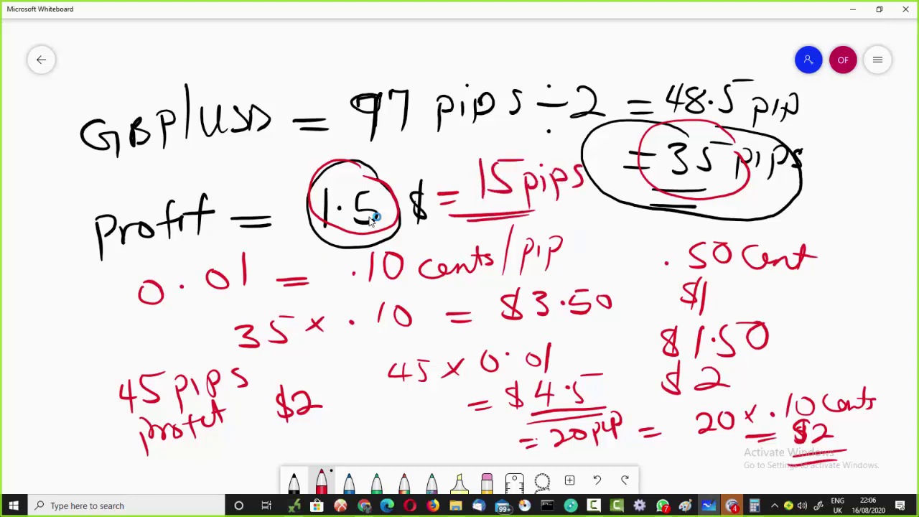
mouse_move(535, 151)
left_mouse_down()
mouse_move(511, 142)
mouse_move(470, 206)
mouse_move(533, 170)
left_mouse_up()
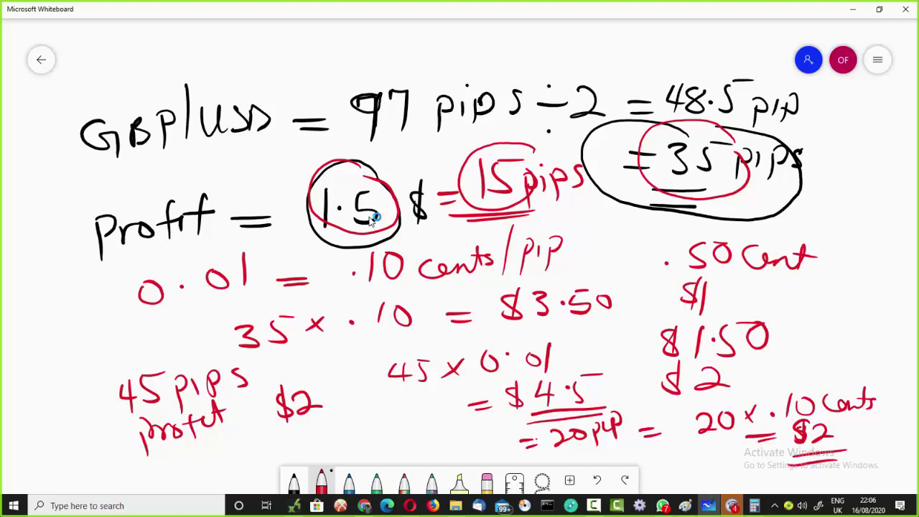
Step: Underline the circled 35, write an underlined $5 beside it, and annotate .50 Cent
mouse_move(659, 179)
left_mouse_down()
mouse_move(718, 178)
mouse_move(709, 192)
left_mouse_up()
left_click_drag(827, 165, 811, 195)
mouse_move(829, 173)
left_mouse_down()
mouse_move(846, 170)
mouse_move(804, 172)
mouse_move(800, 191)
left_mouse_up()
left_click_drag(809, 165, 806, 189)
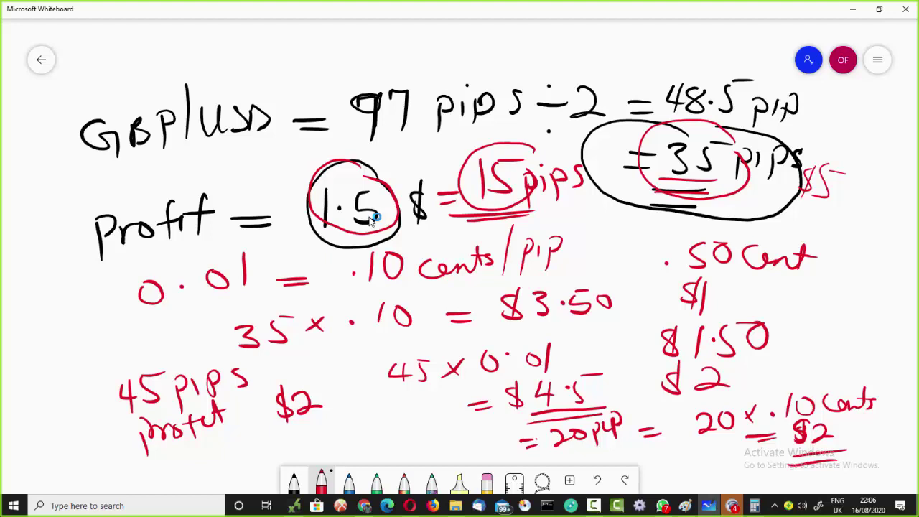
left_click_drag(797, 204, 830, 207)
left_click_drag(795, 213, 822, 211)
mouse_move(845, 242)
left_mouse_down()
mouse_move(825, 261)
mouse_move(862, 245)
mouse_move(873, 273)
mouse_move(889, 244)
mouse_move(883, 270)
mouse_move(902, 271)
mouse_move(911, 248)
left_mouse_up()
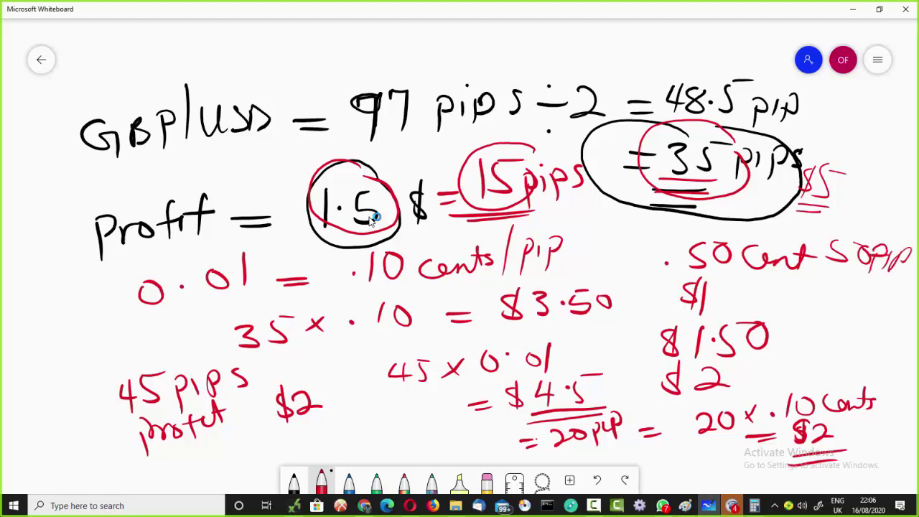
Step: Underline GBPUSD in red and write '35PIP' at the top of the board
left_click_drag(122, 165, 260, 136)
left_click_drag(158, 167, 237, 147)
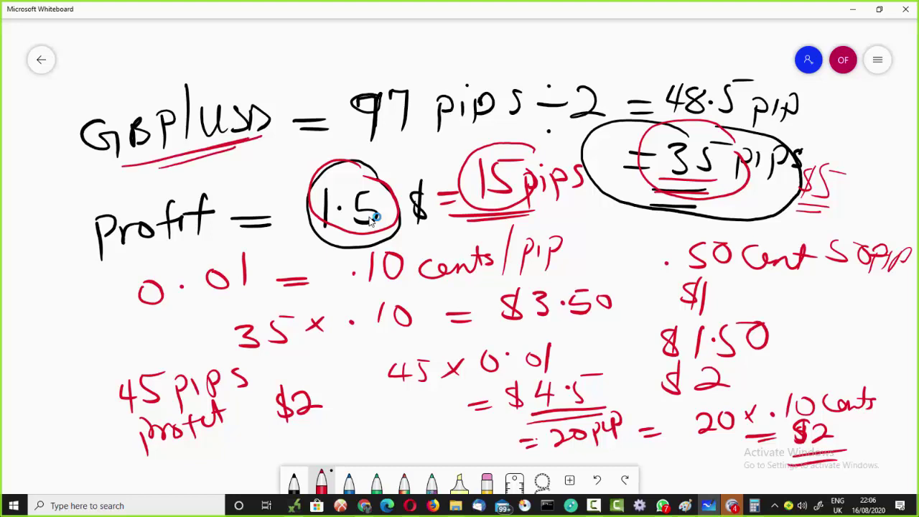
mouse_move(328, 41)
left_mouse_down()
mouse_move(345, 50)
mouse_move(333, 70)
left_mouse_up()
mouse_move(357, 39)
left_mouse_down()
mouse_move(356, 66)
mouse_move(388, 36)
left_mouse_up()
mouse_move(395, 46)
left_mouse_down()
mouse_move(395, 73)
mouse_move(412, 45)
mouse_move(419, 75)
left_mouse_up()
left_click_drag(434, 43, 435, 69)
mouse_move(433, 41)
left_mouse_down()
mouse_move(447, 38)
mouse_move(435, 53)
left_mouse_up()
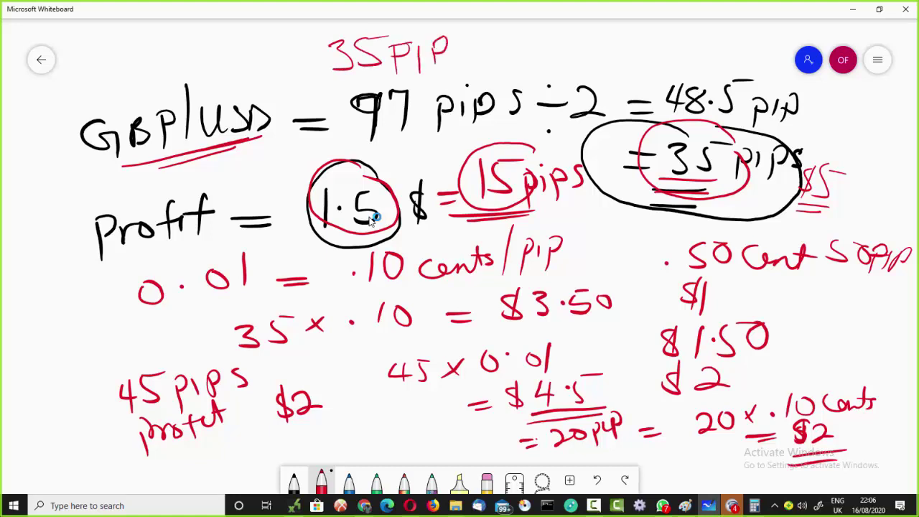
Step: Write '97pips ÷ 2 48.5 =' at the top right, underlining 48.5
mouse_move(544, 31)
left_mouse_down()
mouse_move(547, 62)
mouse_move(574, 59)
mouse_move(578, 44)
mouse_move(586, 50)
left_mouse_up()
mouse_move(594, 37)
left_mouse_down()
mouse_move(594, 58)
mouse_move(622, 40)
mouse_move(617, 47)
mouse_move(657, 39)
mouse_move(726, 53)
left_mouse_up()
left_click(647, 32)
left_click(648, 45)
mouse_move(739, 32)
left_mouse_down()
mouse_move(743, 45)
mouse_move(730, 53)
left_mouse_up()
mouse_move(740, 33)
left_mouse_down()
mouse_move(763, 47)
mouse_move(742, 40)
mouse_move(731, 50)
mouse_move(763, 41)
mouse_move(757, 53)
left_mouse_up()
left_click_drag(766, 34, 784, 40)
left_click_drag(773, 46, 786, 45)
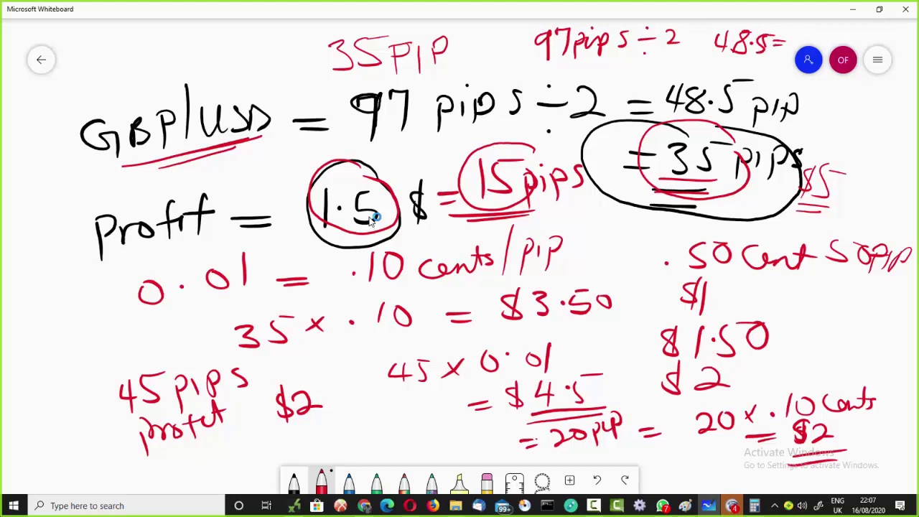
mouse_move(711, 61)
left_mouse_down()
mouse_move(758, 56)
mouse_move(732, 63)
mouse_move(749, 61)
left_mouse_up()
left_click_drag(794, 33, 811, 33)
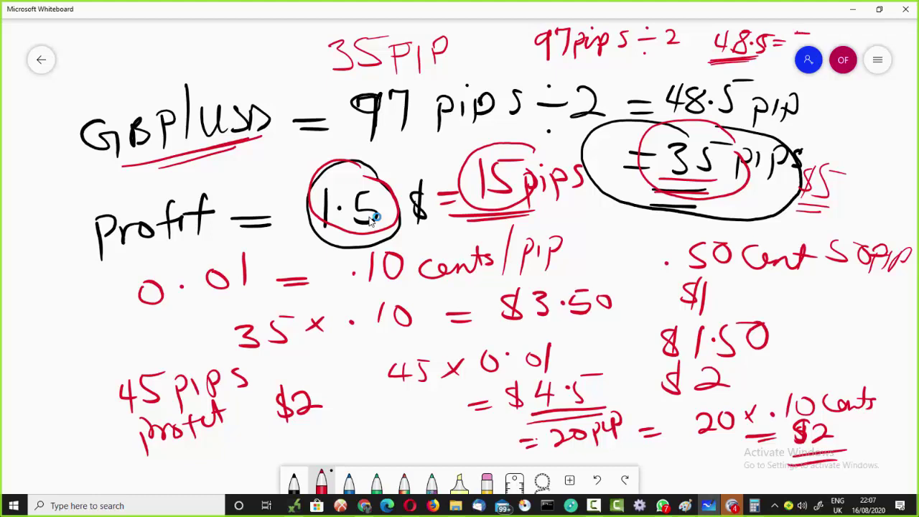
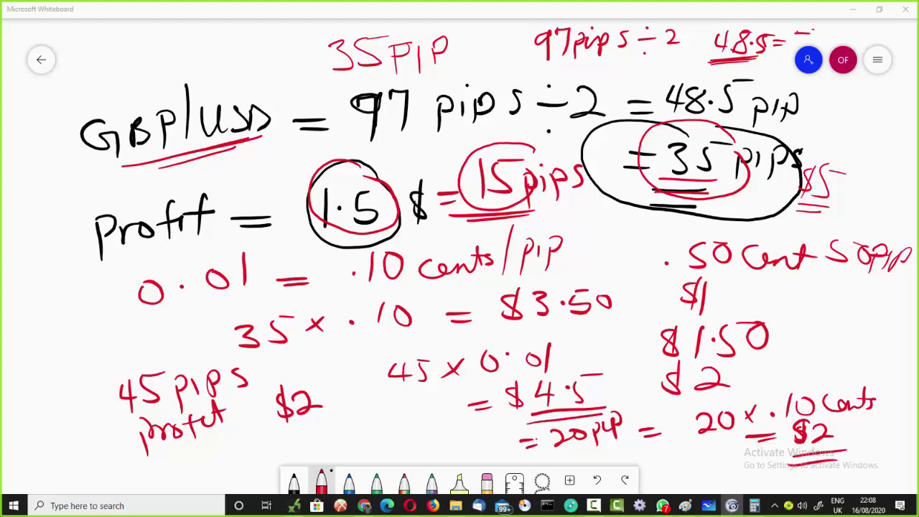
Step: Take the eraser and wipe out the 45 pips profit note and earlier calculations
left_click(487, 480)
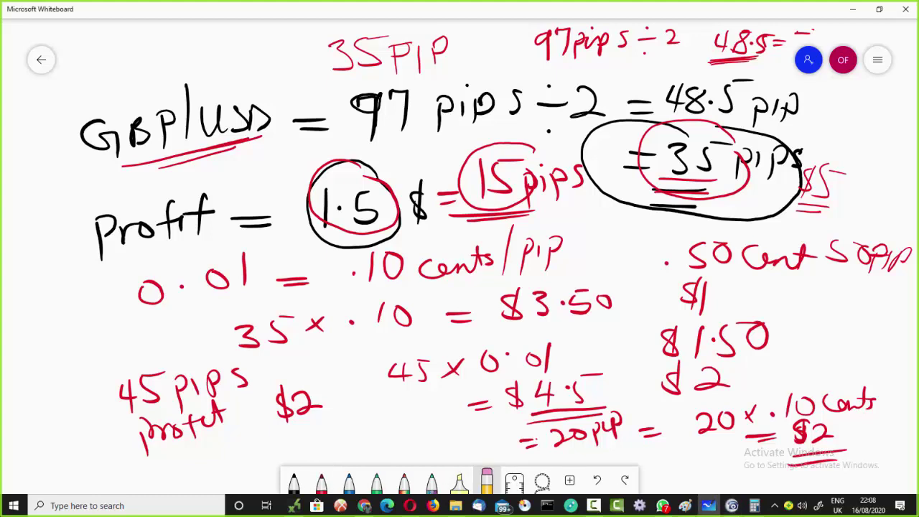
mouse_move(381, 349)
left_mouse_down()
mouse_move(343, 377)
mouse_move(236, 395)
mouse_move(112, 395)
mouse_move(315, 327)
mouse_move(194, 323)
mouse_move(205, 303)
mouse_move(164, 277)
mouse_move(153, 199)
mouse_move(175, 119)
mouse_move(297, 113)
mouse_move(297, 82)
mouse_move(657, 67)
mouse_move(599, 43)
mouse_move(506, 47)
mouse_move(804, 36)
mouse_move(779, 86)
mouse_move(641, 96)
mouse_move(627, 170)
mouse_move(396, 199)
mouse_move(402, 152)
mouse_move(464, 248)
mouse_move(414, 280)
mouse_move(742, 279)
mouse_move(876, 250)
mouse_move(826, 213)
mouse_move(897, 273)
mouse_move(409, 338)
mouse_move(500, 391)
mouse_move(796, 386)
mouse_move(645, 360)
mouse_move(517, 421)
mouse_move(758, 440)
mouse_move(890, 419)
mouse_move(849, 399)
left_mouse_up()
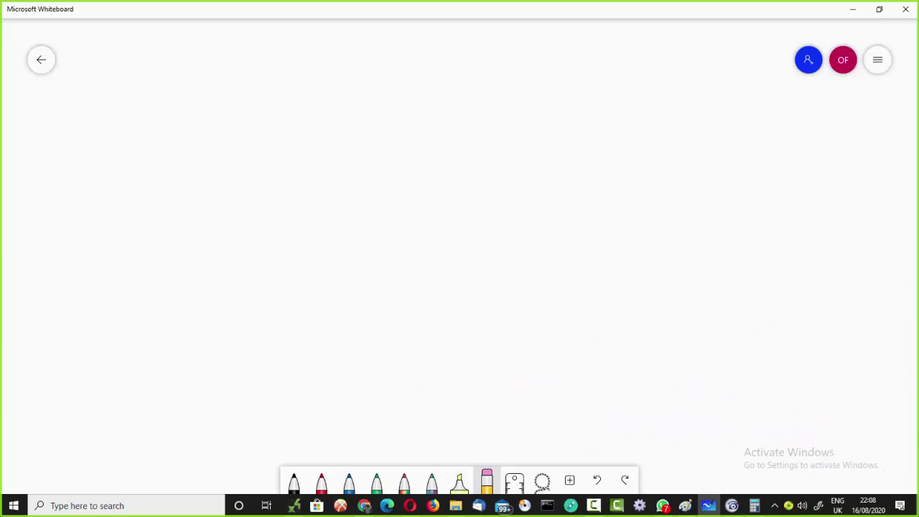
Step: In black ink, write 'EUR | USD' on the first line of the blank board
left_click(293, 479)
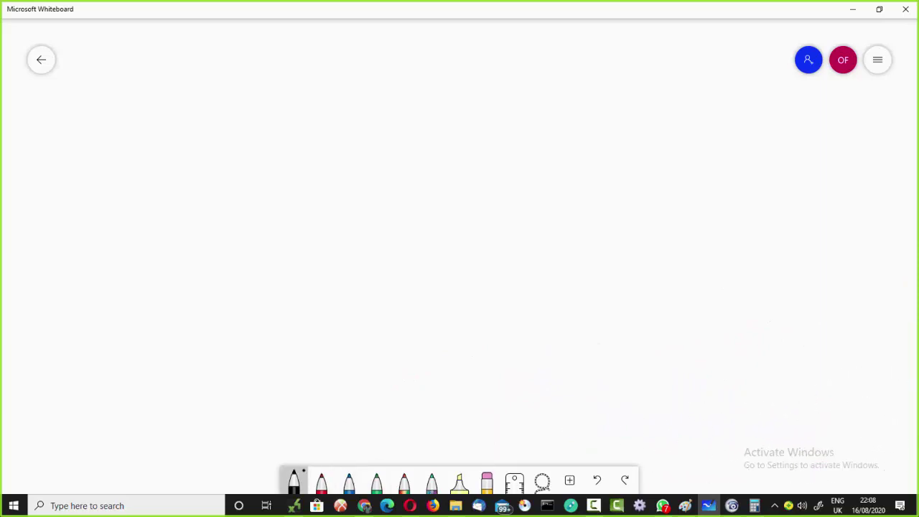
mouse_move(101, 140)
left_mouse_down()
mouse_move(76, 167)
mouse_move(105, 168)
mouse_move(98, 154)
left_mouse_up()
mouse_move(96, 152)
left_mouse_down()
mouse_move(116, 158)
mouse_move(134, 146)
mouse_move(149, 162)
left_mouse_up()
left_click_drag(162, 109, 171, 171)
left_click_drag(191, 134, 210, 130)
left_click_drag(226, 133, 220, 158)
left_click_drag(237, 130, 251, 152)
Step: Write 'USD | JPY' on the second line
mouse_move(81, 204)
left_mouse_down()
mouse_move(106, 195)
mouse_move(126, 224)
mouse_move(147, 208)
mouse_move(143, 228)
left_mouse_up()
mouse_move(141, 208)
left_mouse_down()
mouse_move(164, 220)
mouse_move(151, 231)
left_mouse_up()
left_click_drag(192, 174, 194, 229)
mouse_move(208, 189)
left_mouse_down()
mouse_move(239, 185)
mouse_move(210, 223)
left_mouse_up()
mouse_move(243, 192)
left_mouse_down()
mouse_move(245, 223)
mouse_move(255, 206)
left_mouse_up()
left_click_drag(261, 185, 284, 223)
Step: Add '= 0.5 – 2' after EUR | USD and circle the 2
left_click_drag(302, 134, 345, 129)
mouse_move(305, 146)
left_mouse_down()
mouse_move(347, 142)
mouse_move(361, 129)
mouse_move(359, 118)
mouse_move(400, 143)
left_mouse_up()
left_click(395, 129)
left_click_drag(407, 113, 552, 133)
mouse_move(540, 90)
left_mouse_down()
mouse_move(558, 152)
mouse_move(544, 91)
left_mouse_up()
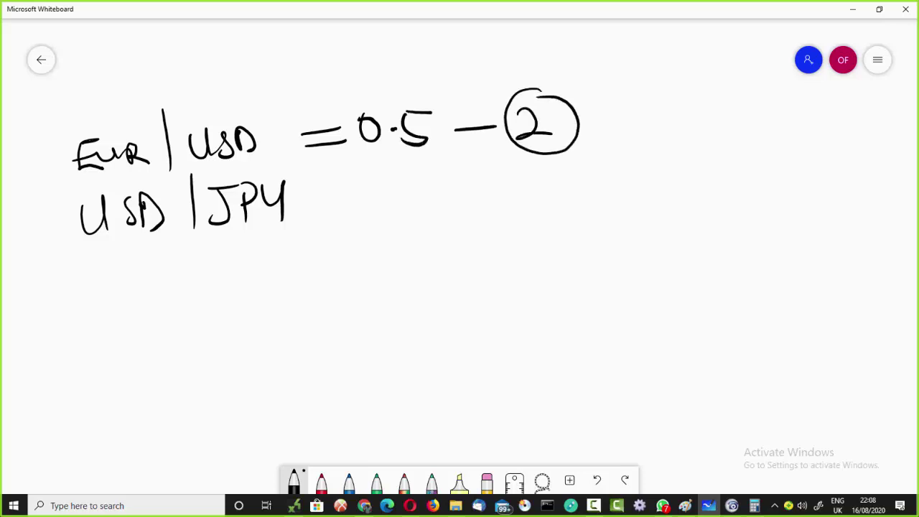
Step: Write 'Volatile News' beside the circled 2
mouse_move(607, 108)
left_mouse_down()
mouse_move(618, 132)
mouse_move(630, 98)
left_mouse_up()
left_click_drag(646, 108, 643, 123)
left_click_drag(655, 91, 678, 127)
left_click_drag(688, 93, 686, 123)
mouse_move(675, 112)
left_mouse_down()
mouse_move(710, 108)
mouse_move(752, 122)
mouse_move(792, 112)
mouse_move(823, 125)
mouse_move(848, 119)
mouse_move(850, 134)
left_mouse_up()
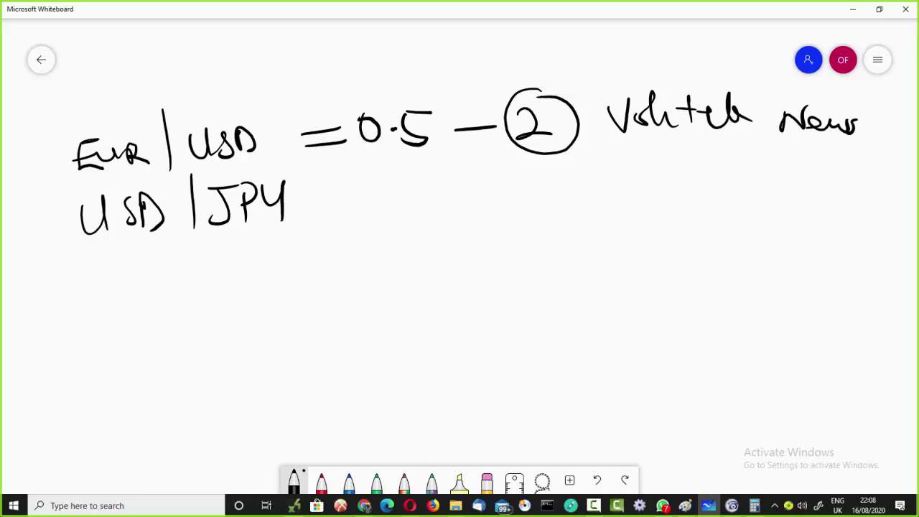
Step: Circle 0.5 in red, then write '= 0.5 –' after USD | JPY in black
left_click(321, 481)
mouse_move(428, 84)
left_mouse_down()
mouse_move(380, 145)
mouse_move(405, 90)
left_mouse_up()
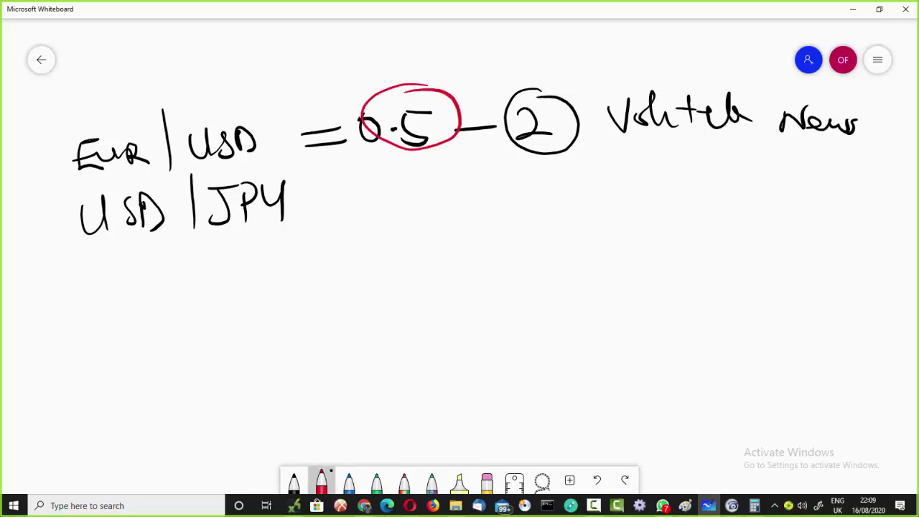
left_click(293, 481)
mouse_move(323, 192)
left_mouse_down()
mouse_move(353, 188)
mouse_move(364, 206)
mouse_move(397, 182)
mouse_move(435, 196)
left_mouse_up()
left_click(420, 188)
left_click_drag(434, 174, 555, 188)
Step: Write 'GBP | USD =' on a third line
mouse_move(123, 260)
left_mouse_down()
mouse_move(142, 267)
mouse_move(144, 285)
left_mouse_up()
mouse_move(156, 257)
left_mouse_down()
mouse_move(158, 280)
mouse_move(185, 276)
left_mouse_up()
left_click_drag(184, 247, 188, 260)
left_click_drag(224, 233, 227, 278)
mouse_move(251, 250)
left_mouse_down()
mouse_move(265, 268)
mouse_move(280, 244)
mouse_move(290, 244)
mouse_move(277, 267)
mouse_move(298, 261)
left_mouse_up()
mouse_move(347, 245)
left_mouse_down()
mouse_move(377, 243)
mouse_move(373, 256)
left_mouse_up()
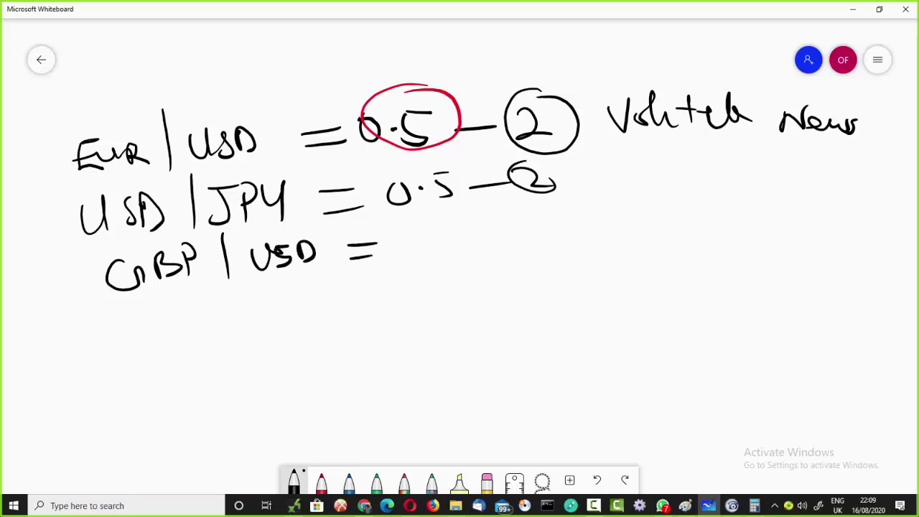
Step: Write the GBP | USD range 1 – 5, circle the 5 and add 'Volatile New'
mouse_move(414, 229)
left_mouse_down()
mouse_move(415, 255)
mouse_move(571, 218)
mouse_move(564, 239)
left_mouse_up()
mouse_move(579, 209)
left_mouse_down()
mouse_move(596, 204)
mouse_move(579, 253)
mouse_move(588, 195)
left_mouse_up()
mouse_move(665, 224)
left_mouse_down()
mouse_move(670, 237)
mouse_move(685, 218)
left_mouse_up()
mouse_move(699, 238)
left_mouse_down()
mouse_move(747, 248)
mouse_move(753, 228)
mouse_move(783, 249)
mouse_move(798, 244)
left_mouse_up()
mouse_move(818, 248)
left_mouse_down()
mouse_move(846, 215)
mouse_move(854, 236)
mouse_move(874, 234)
left_mouse_up()
Step: Write and underline 'NFP' below the note, and touch up the circle around 5
mouse_move(685, 311)
left_mouse_down()
mouse_move(711, 309)
mouse_move(716, 274)
left_mouse_up()
mouse_move(725, 281)
left_mouse_down()
mouse_move(746, 278)
mouse_move(721, 313)
left_mouse_up()
mouse_move(721, 297)
left_mouse_down()
mouse_move(742, 294)
mouse_move(754, 313)
left_mouse_up()
left_click_drag(753, 279, 755, 296)
left_click_drag(675, 327, 780, 311)
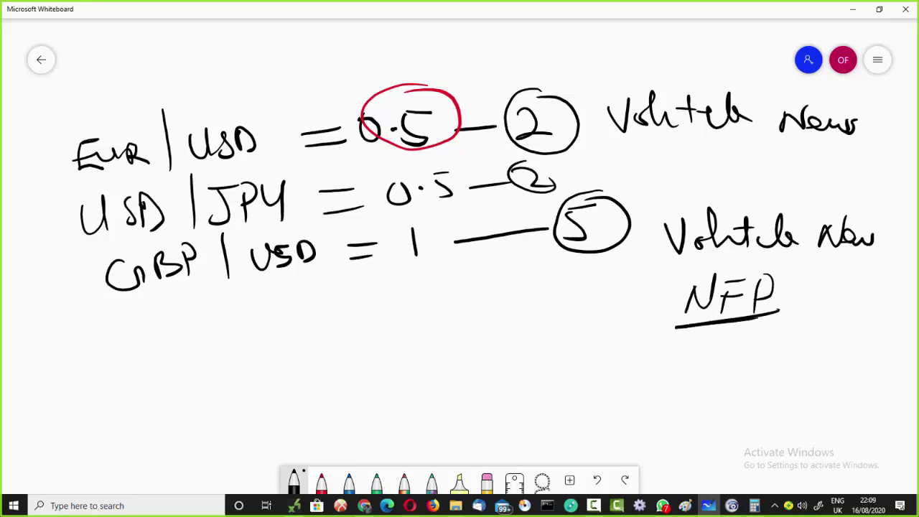
left_click_drag(555, 216, 563, 237)
Step: In red ink, write '35 pips' below the GBP | USD line
left_click(321, 480)
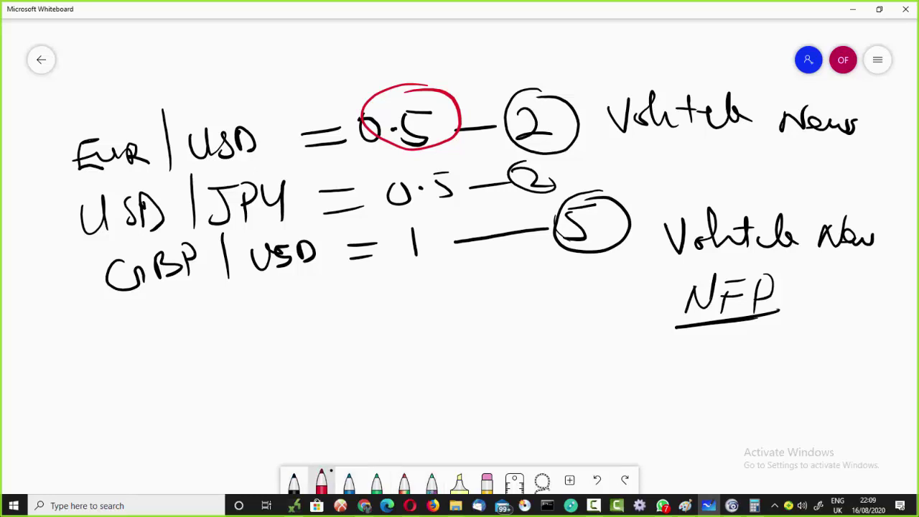
left_click_drag(150, 334, 151, 355)
mouse_move(189, 324)
left_mouse_down()
mouse_move(216, 339)
mouse_move(188, 350)
left_mouse_up()
mouse_move(191, 318)
left_mouse_down()
mouse_move(224, 311)
mouse_move(254, 353)
left_mouse_up()
mouse_move(252, 310)
left_mouse_down()
mouse_move(253, 328)
mouse_move(273, 339)
left_mouse_up()
left_click_drag(297, 310, 300, 337)
mouse_move(297, 307)
left_mouse_down()
mouse_move(297, 320)
mouse_move(316, 323)
left_mouse_up()
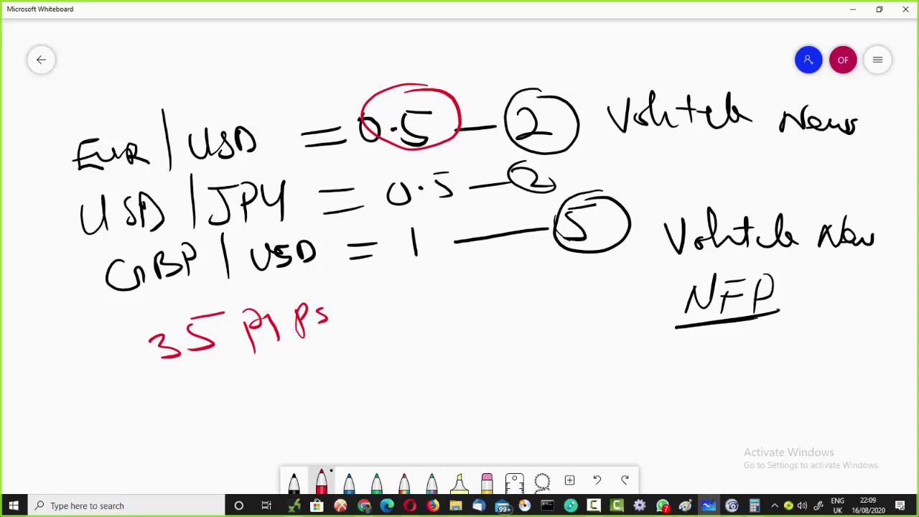
Step: Write 'EUR | USD =' below the 35 pips note
mouse_move(183, 378)
left_mouse_down()
mouse_move(158, 409)
mouse_move(186, 403)
left_mouse_up()
left_click_drag(160, 392, 250, 383)
mouse_move(273, 350)
left_mouse_down()
mouse_move(275, 394)
mouse_move(313, 367)
mouse_move(317, 382)
left_mouse_up()
mouse_move(359, 353)
left_mouse_down()
mouse_move(360, 375)
mouse_move(427, 363)
left_mouse_up()
left_click_drag(413, 373, 429, 370)
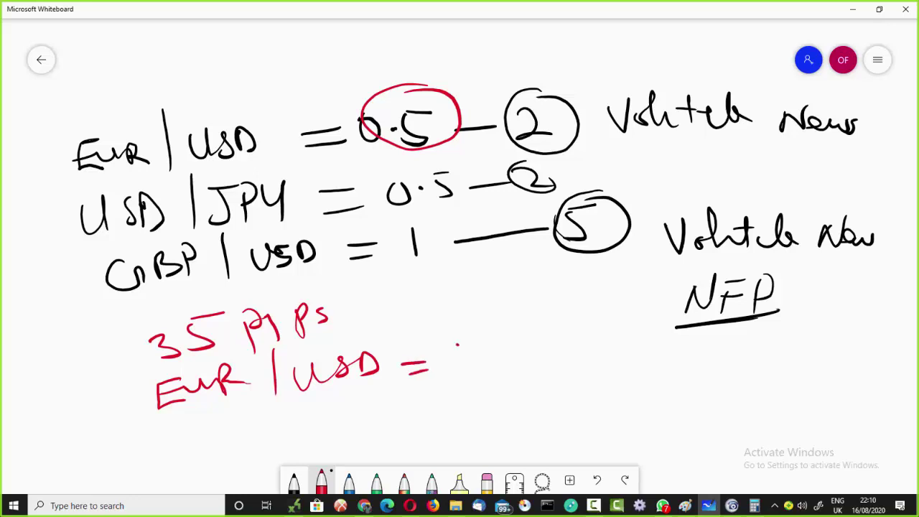
Step: Underline the circled 2 in red and write '33pip' after EUR | USD =
left_click_drag(508, 155, 575, 144)
left_click_drag(519, 166, 558, 159)
mouse_move(482, 350)
left_mouse_down()
mouse_move(508, 368)
mouse_move(487, 377)
mouse_move(521, 343)
mouse_move(514, 372)
mouse_move(554, 377)
left_mouse_up()
left_click_drag(547, 352, 571, 371)
mouse_move(579, 343)
left_mouse_down()
mouse_move(583, 372)
mouse_move(590, 350)
left_mouse_up()
left_click(569, 328)
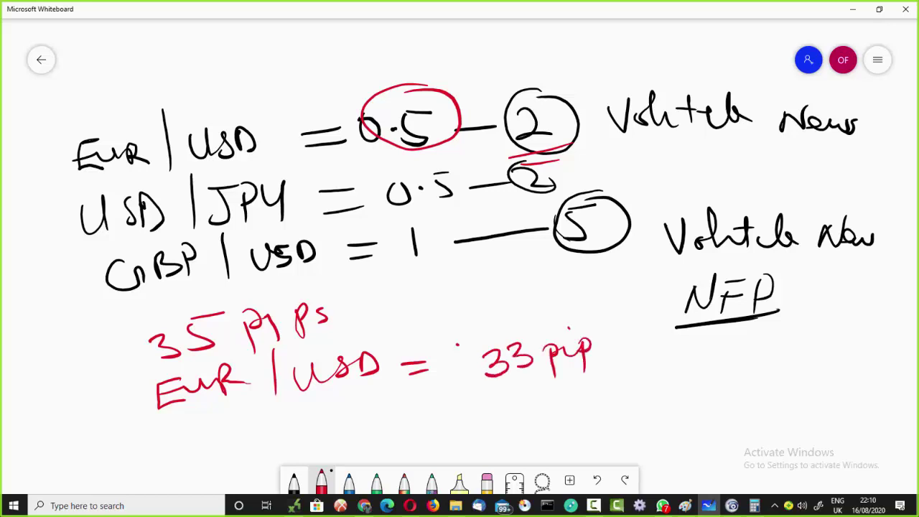
Step: Add 'lots = 35 pips' after 33pip and underline 33pip
mouse_move(639, 324)
left_mouse_down()
mouse_move(640, 358)
mouse_move(646, 344)
left_mouse_up()
mouse_move(660, 333)
left_mouse_down()
mouse_move(663, 356)
mouse_move(680, 342)
mouse_move(680, 355)
left_mouse_up()
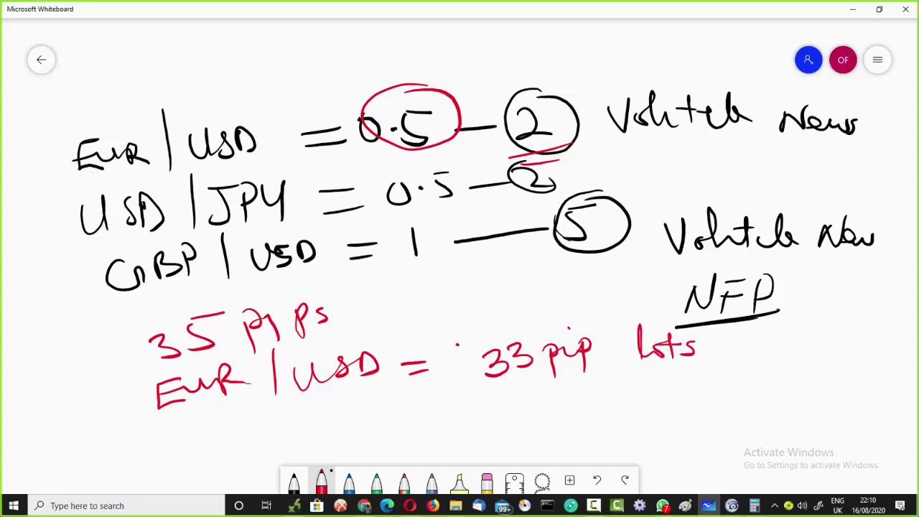
left_click_drag(497, 388, 599, 375)
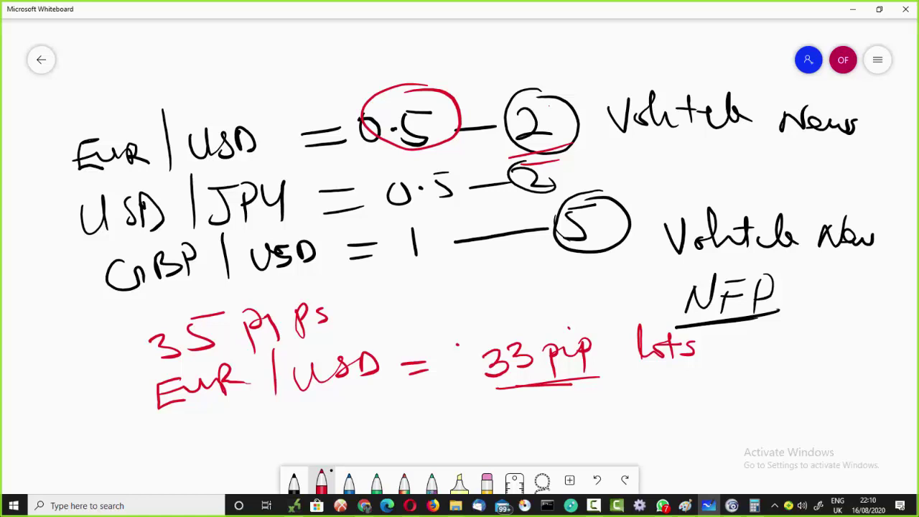
left_click_drag(711, 354, 791, 359)
mouse_move(805, 337)
left_mouse_down()
mouse_move(821, 335)
mouse_move(826, 368)
mouse_move(833, 349)
left_mouse_up()
left_click_drag(847, 339, 855, 359)
mouse_move(864, 336)
left_mouse_down()
mouse_move(861, 352)
mouse_move(870, 349)
left_mouse_up()
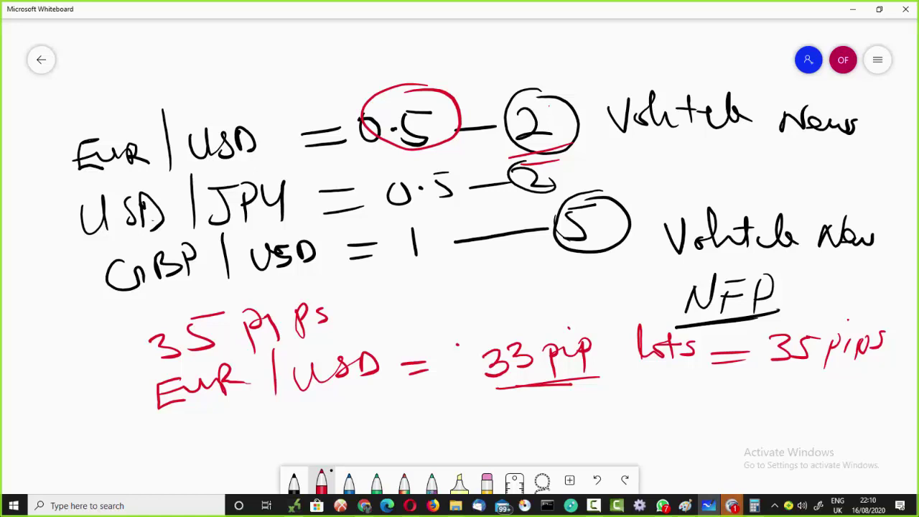
Step: Write '35pip.' below the EUR | USD line
mouse_move(167, 429)
left_mouse_down()
mouse_move(177, 452)
mouse_move(221, 425)
mouse_move(219, 453)
mouse_move(233, 433)
left_mouse_up()
left_click_drag(237, 427, 240, 441)
left_click_drag(245, 425, 251, 448)
left_click_drag(249, 429, 258, 428)
left_click(267, 425)
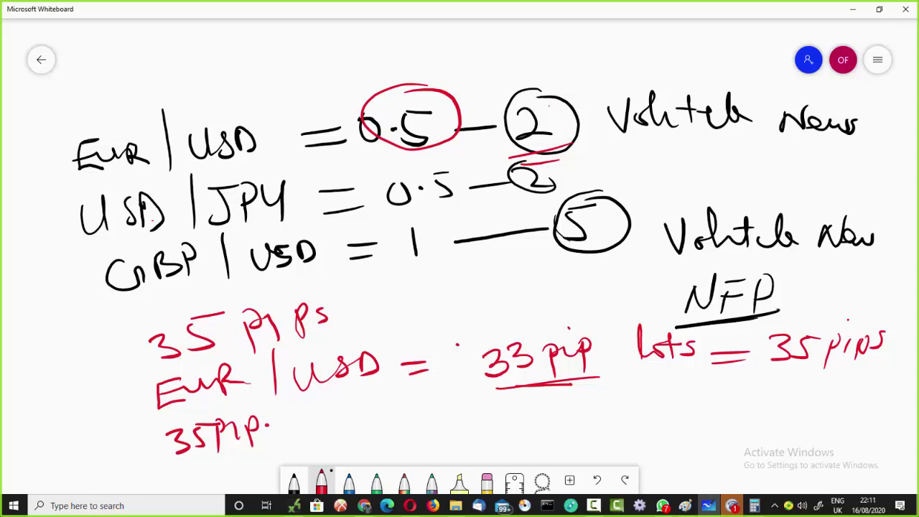
Step: Show MetaTrader's expert inputs (First Lot 0.01, Hedge Distance 35), then return to the whiteboard
left_click(297, 504)
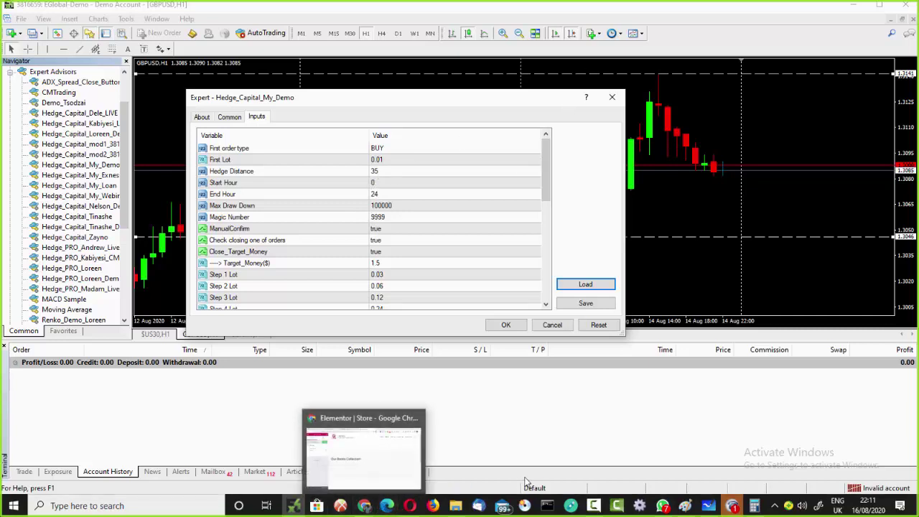
mouse_move(737, 506)
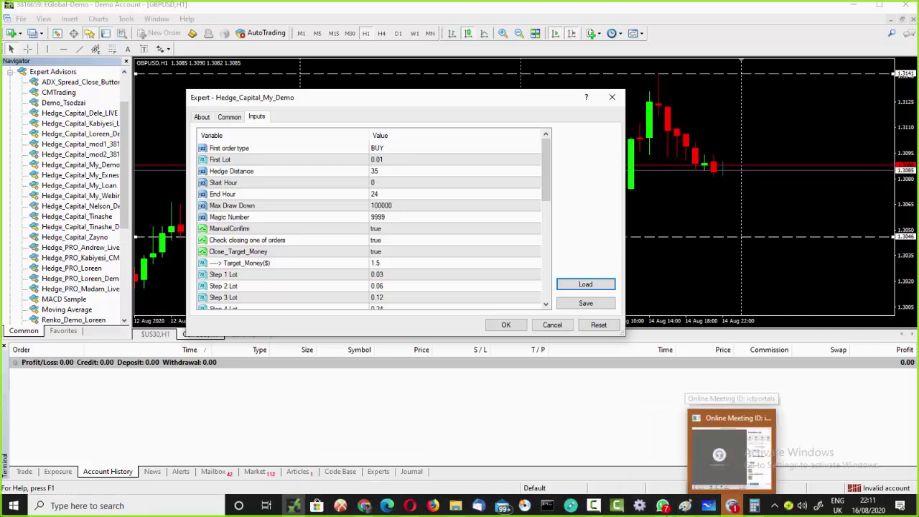
mouse_move(686, 507)
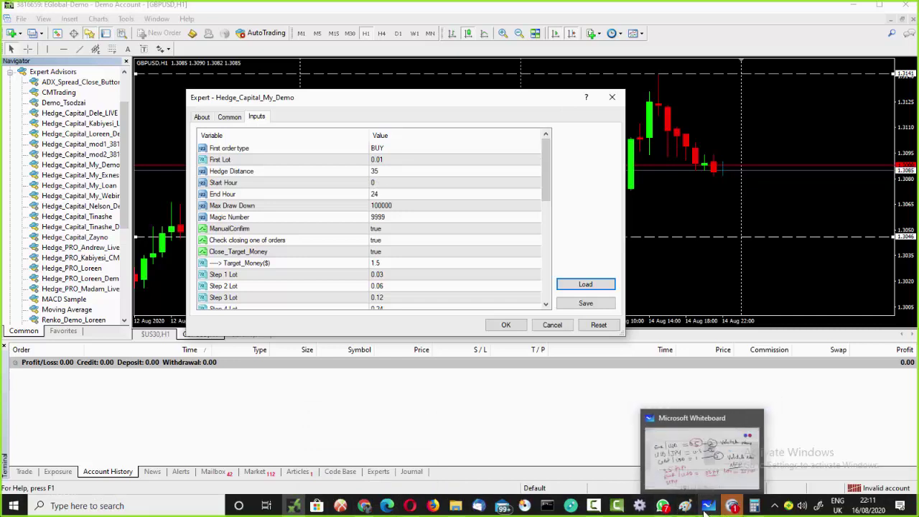
left_click(707, 506)
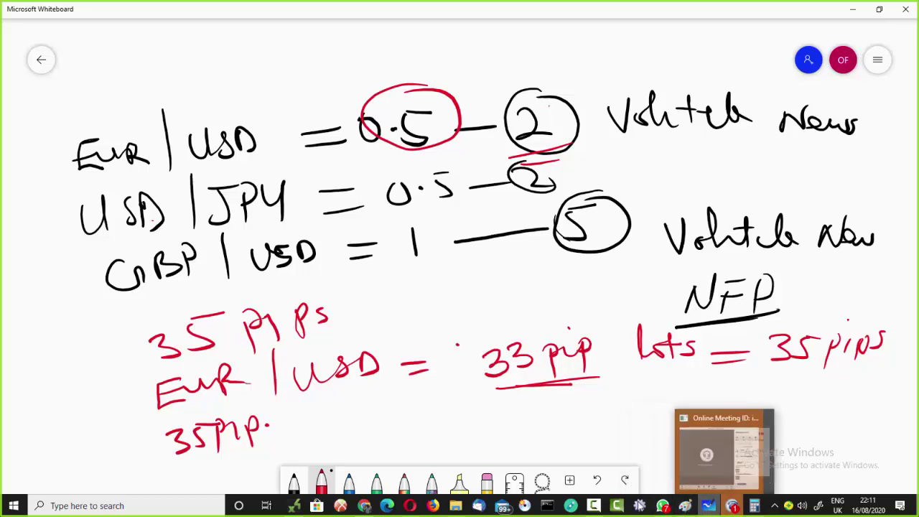
Step: Return to MetaTrader, cancel the Hedge_Capital_My_Demo inputs dialog and open the Strategy Tester
left_click(298, 449)
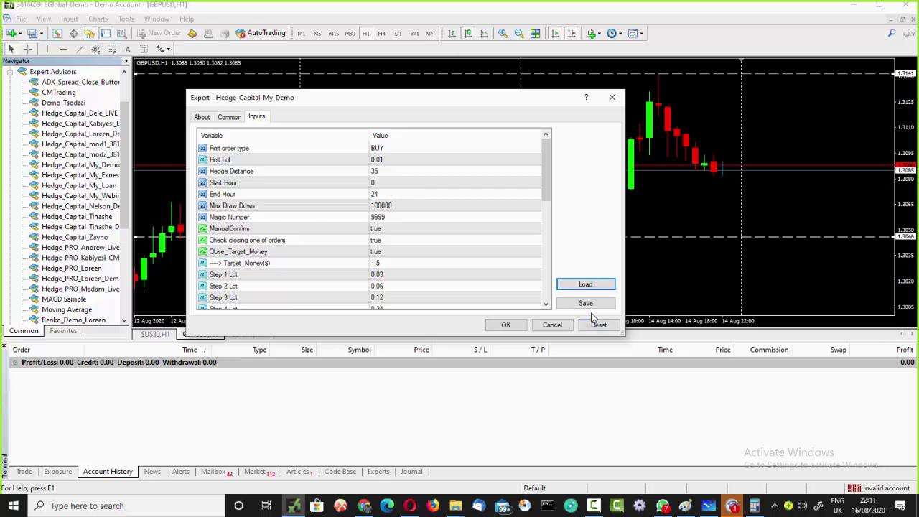
left_click(563, 328)
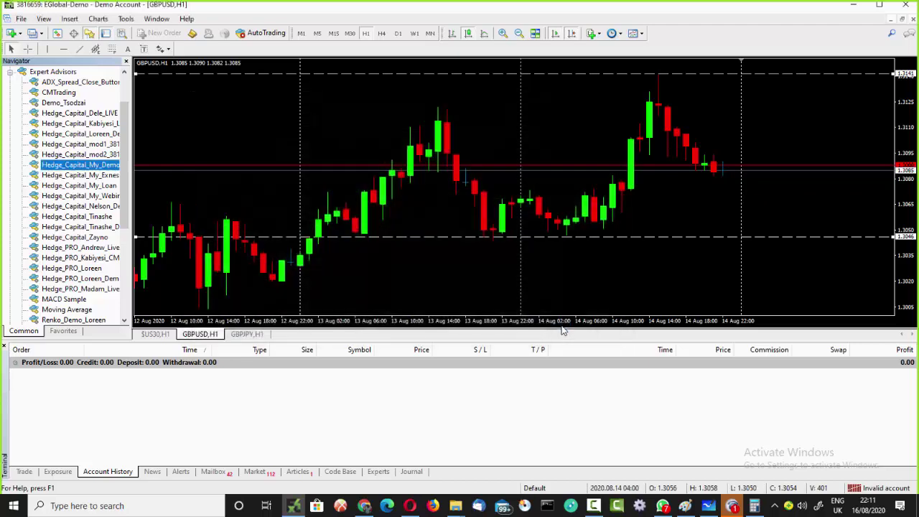
left_click(122, 35)
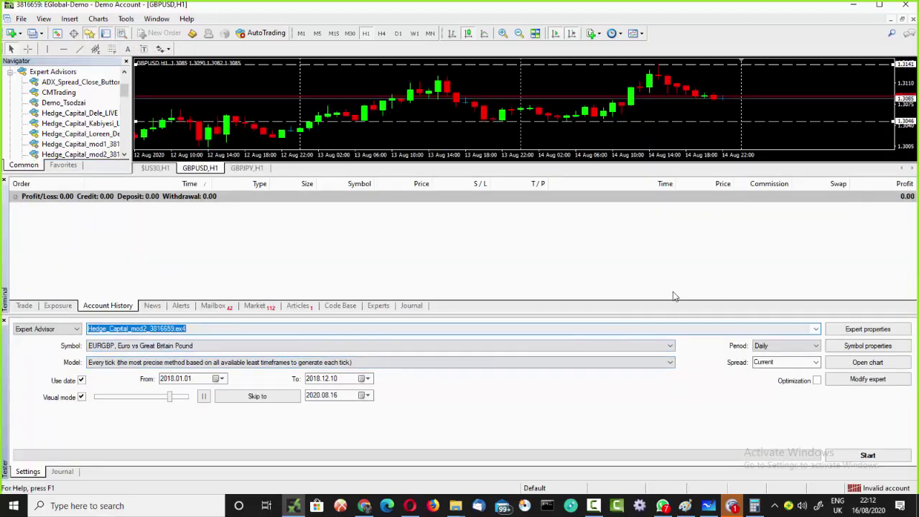
Step: Check the expert list, then set the test start date to 2020.01.01
left_click(815, 329)
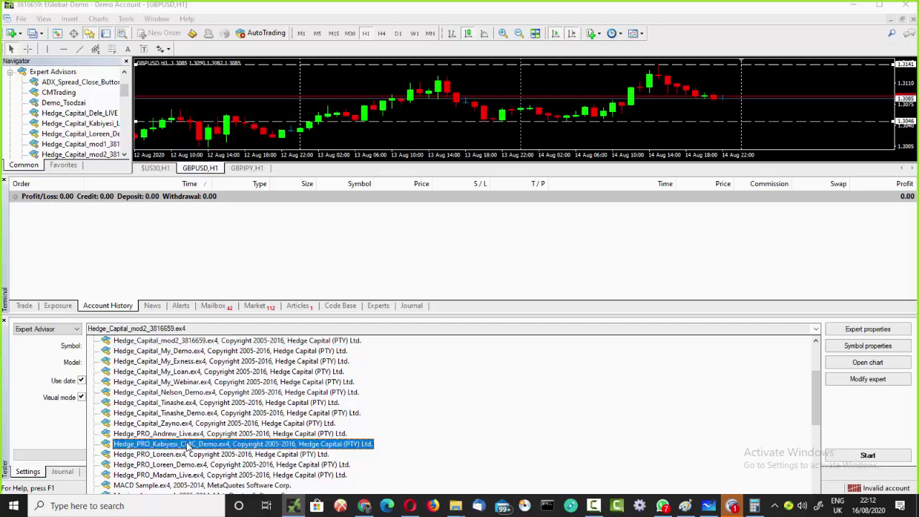
left_click(840, 329)
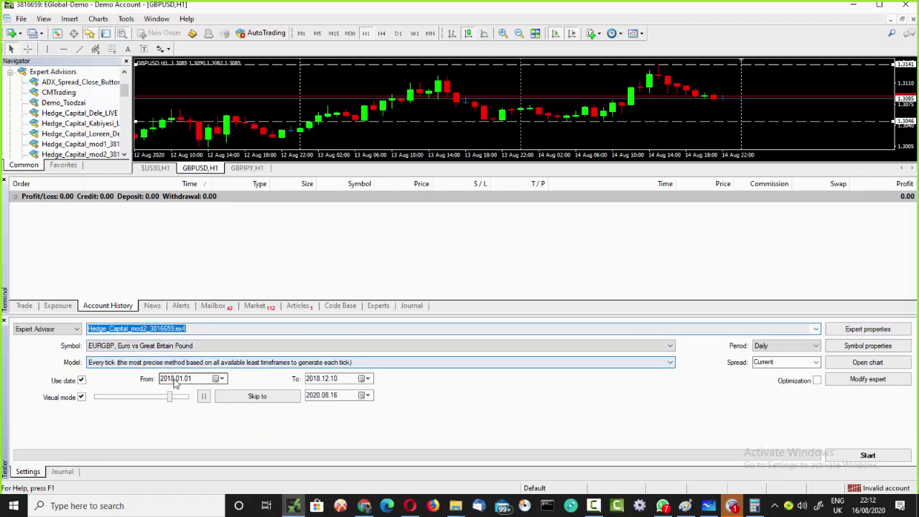
left_click(216, 379)
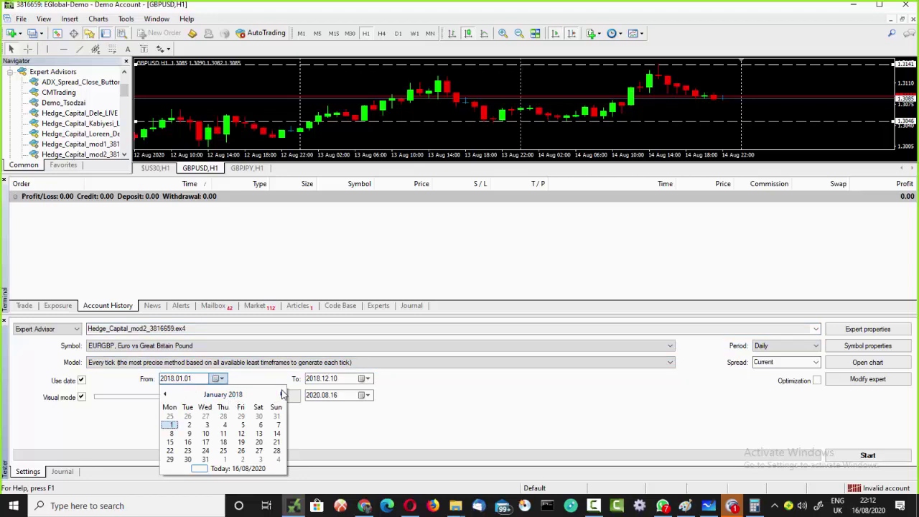
left_click(237, 396)
left_click(237, 395)
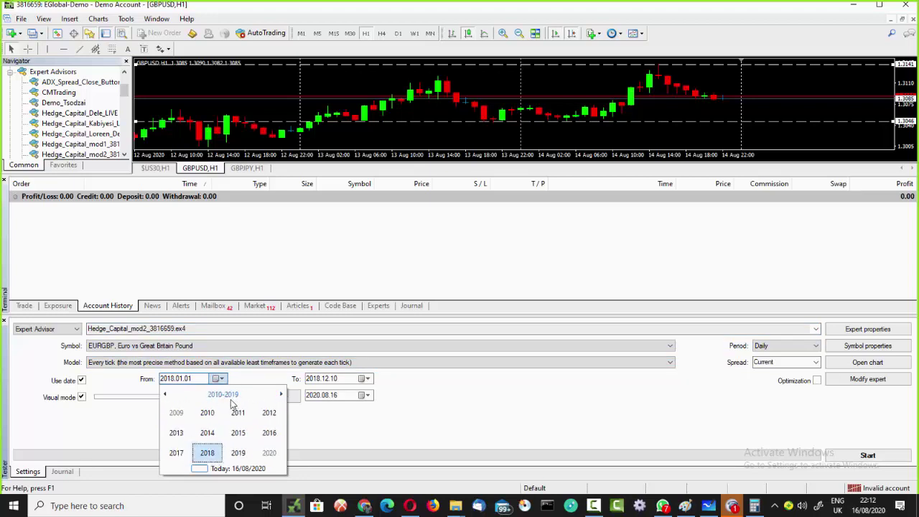
left_click(239, 458)
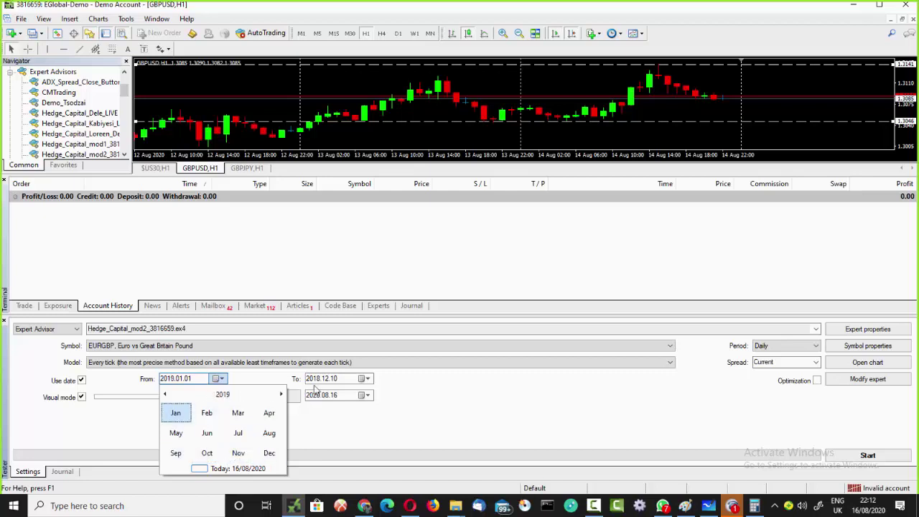
left_click(175, 414)
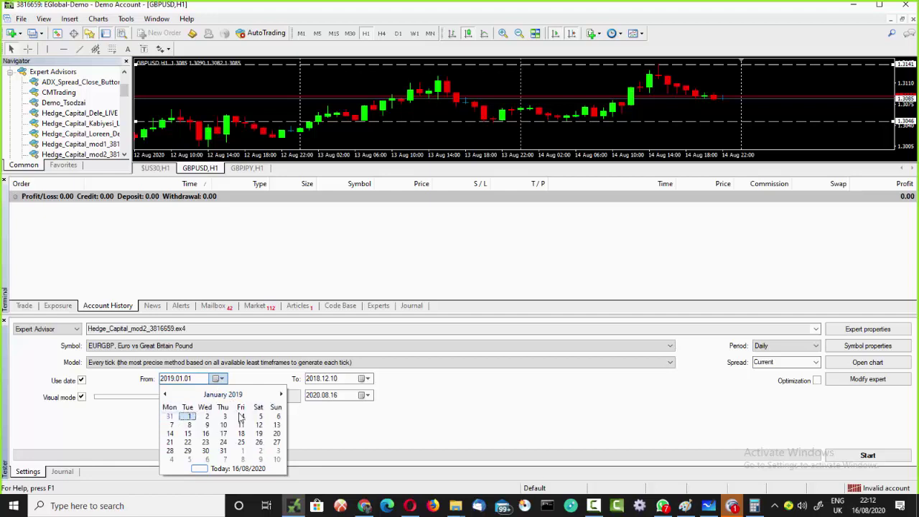
left_click(165, 394)
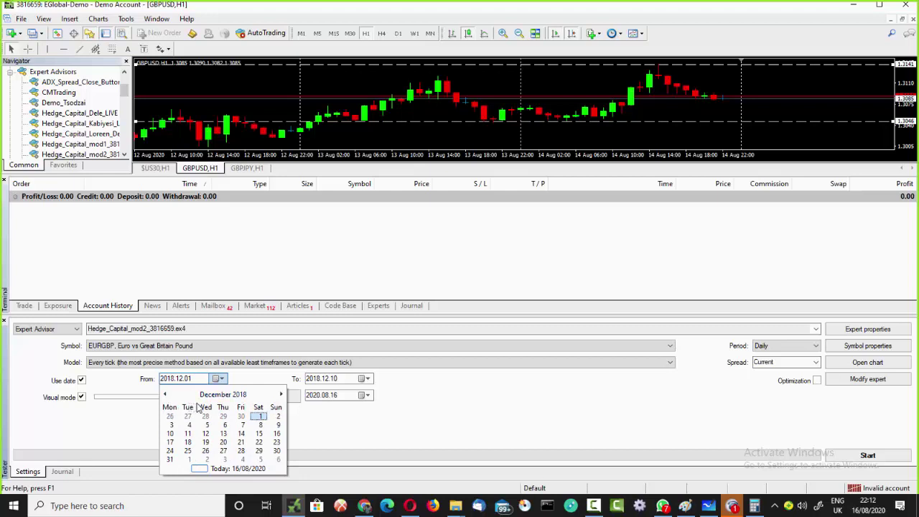
left_click(282, 394)
left_click_drag(282, 396, 283, 399)
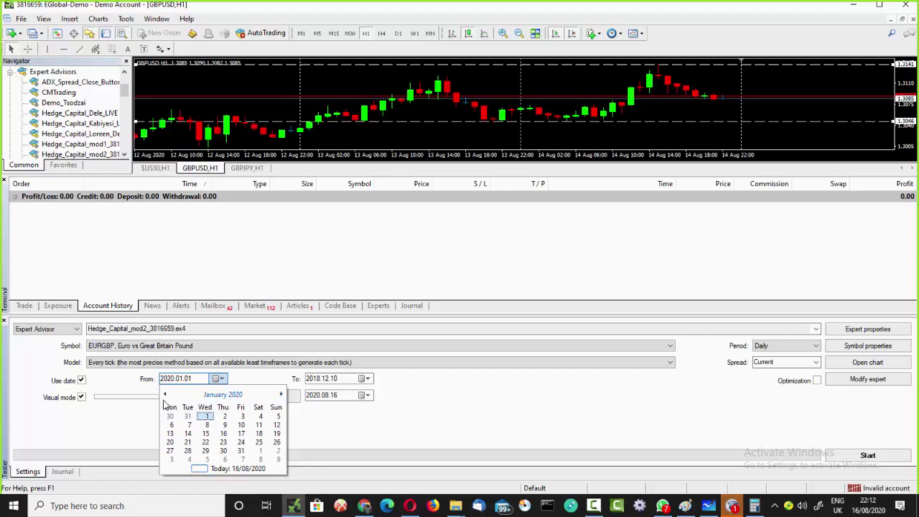
left_click(206, 416)
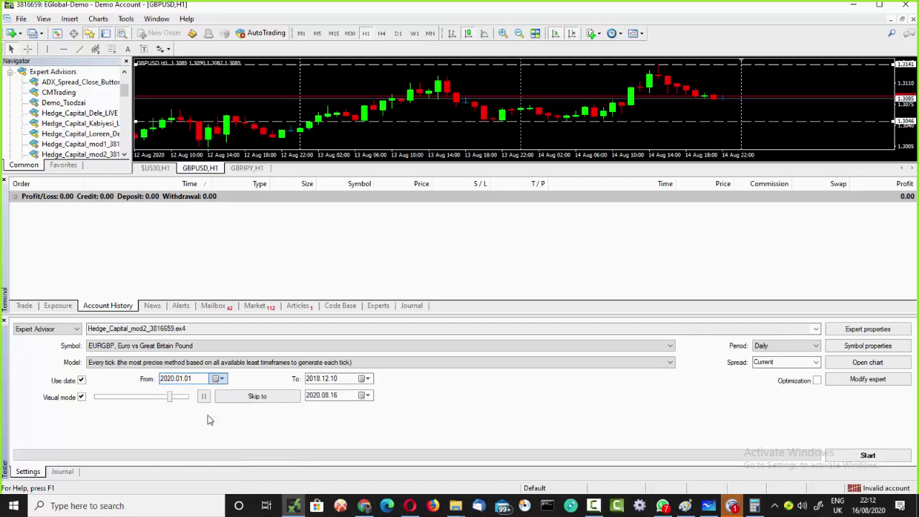
Step: Set the end date to 2020.08.15, maximise visual mode speed, and open Expert properties
left_click(365, 378)
left_click(376, 394)
left_click(377, 394)
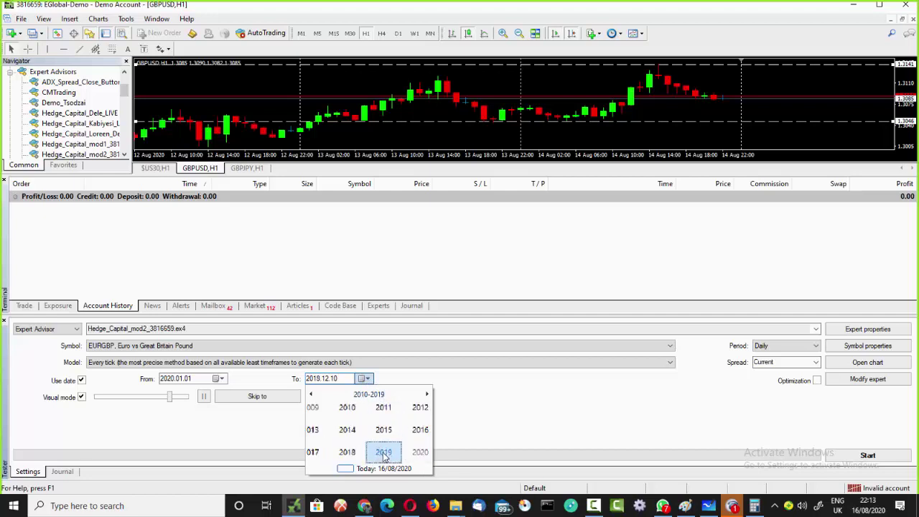
left_click(384, 454)
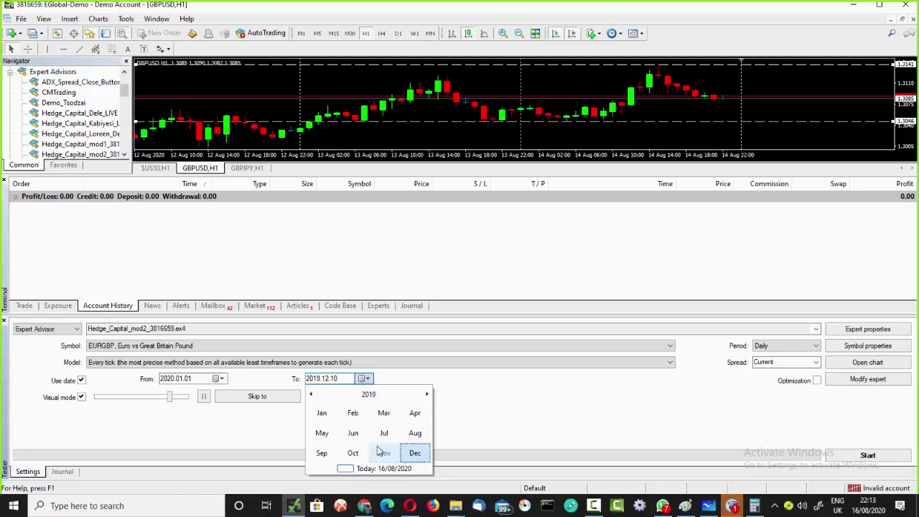
left_click(427, 394)
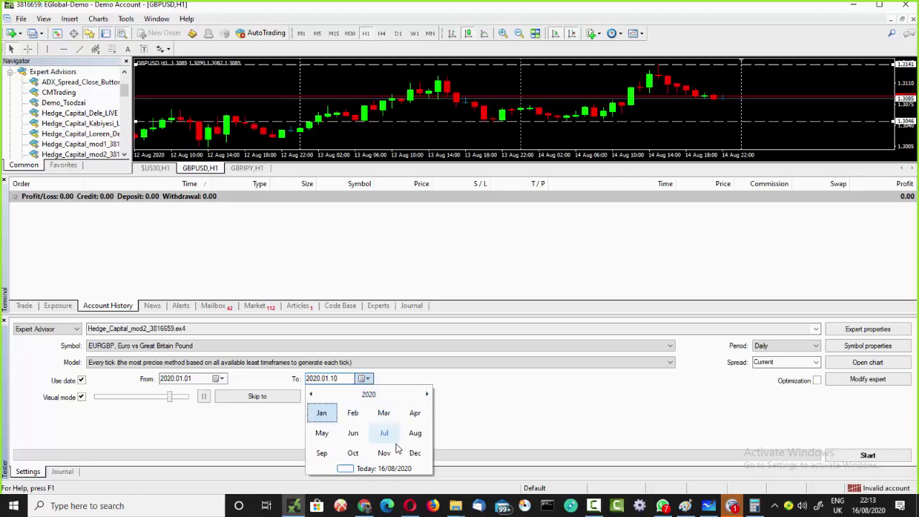
left_click(414, 434)
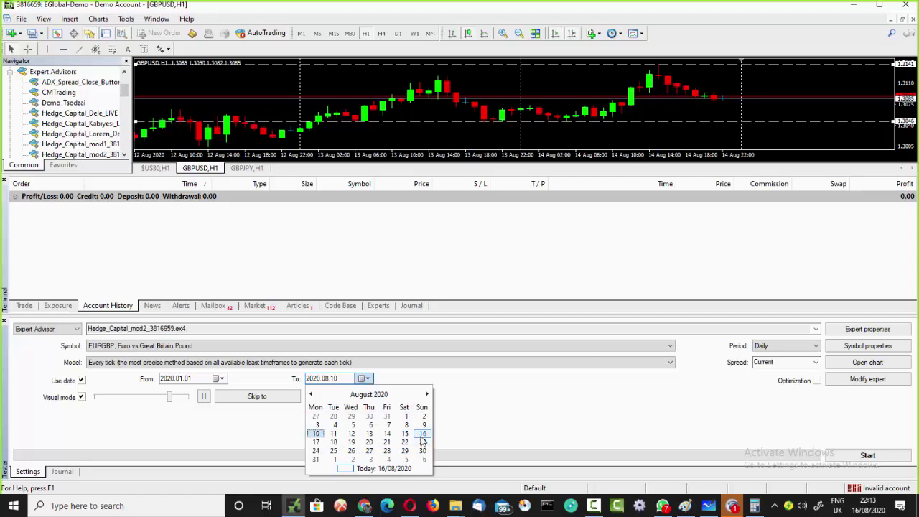
left_click(405, 433)
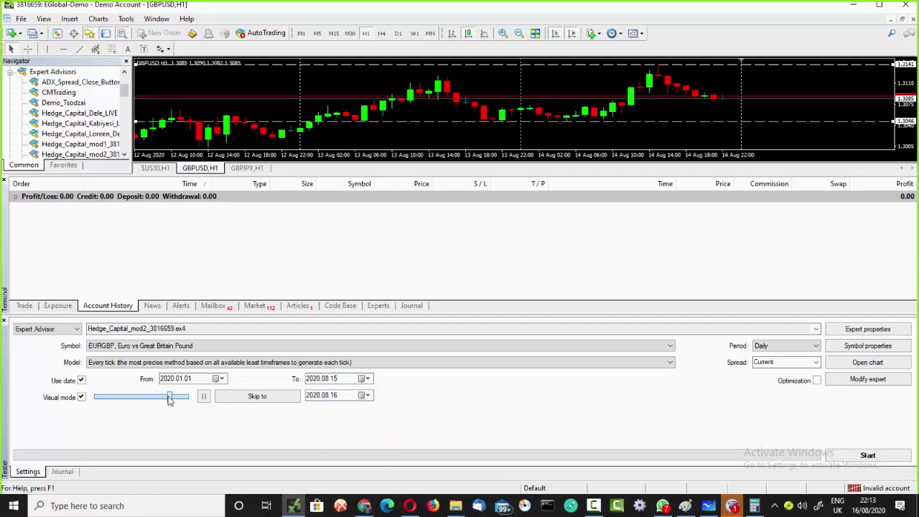
left_click_drag(169, 397, 198, 396)
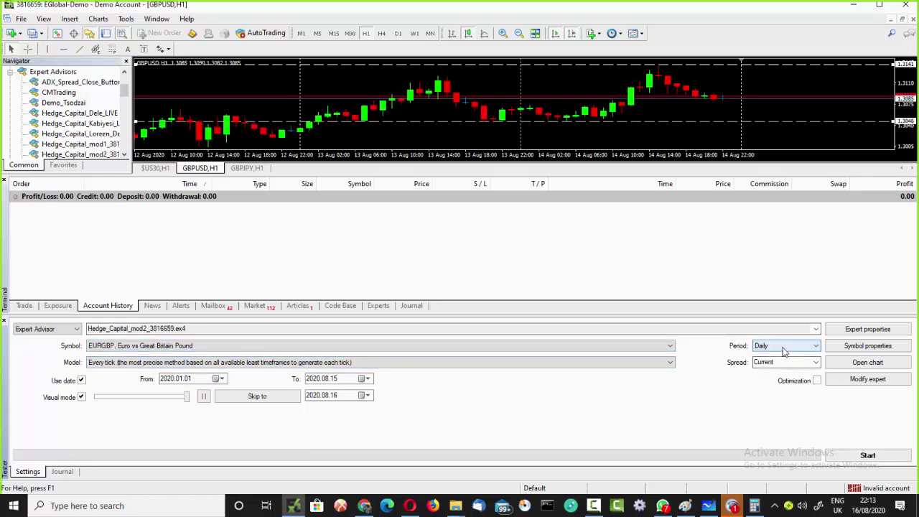
left_click(859, 330)
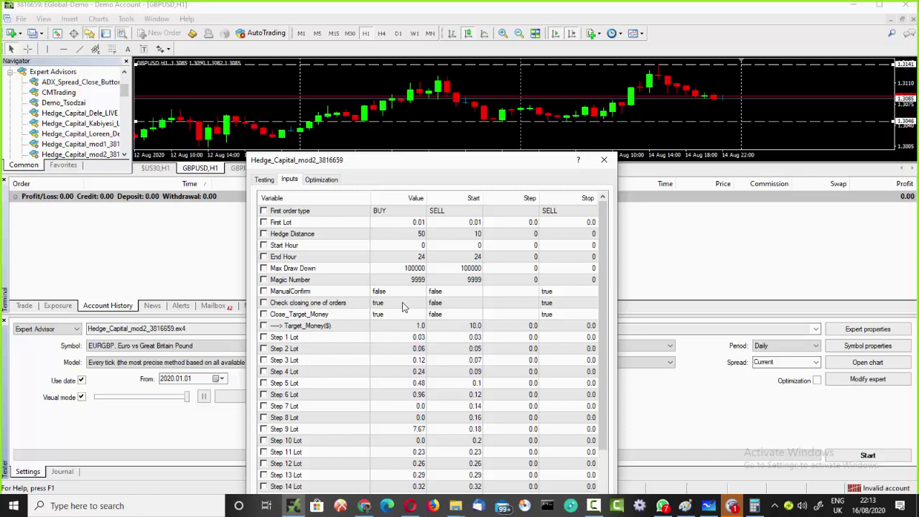
Step: Set 'Check closing one of orders' and Close_Target_Money to true
left_click(438, 302)
left_click(438, 303)
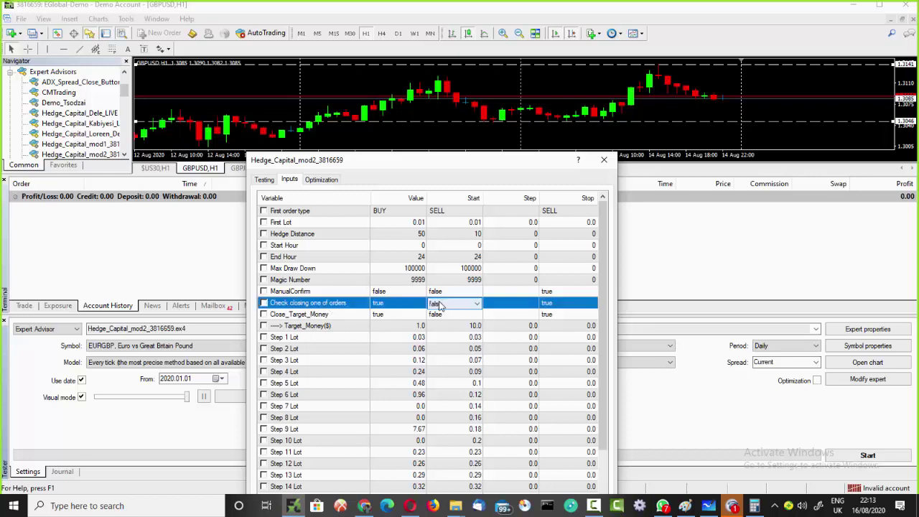
left_click(438, 303)
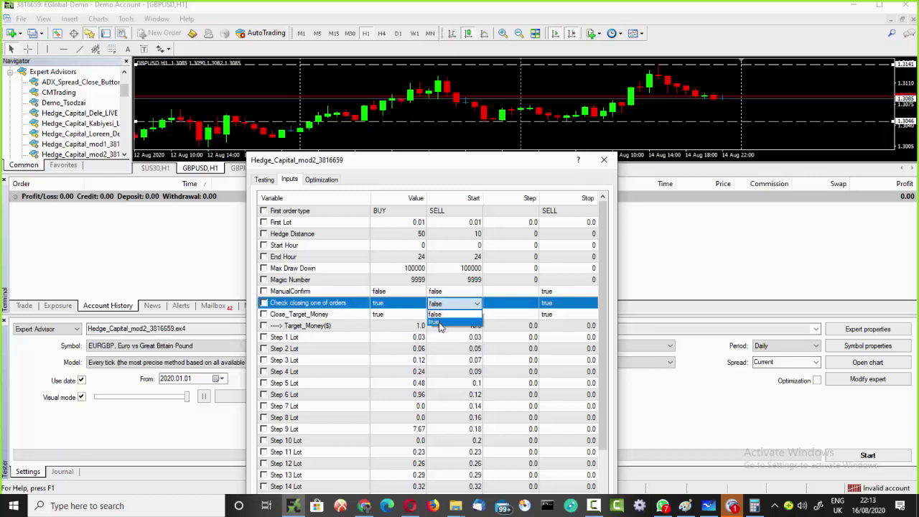
left_click(440, 323)
left_click(441, 315)
left_click(441, 315)
left_click(442, 315)
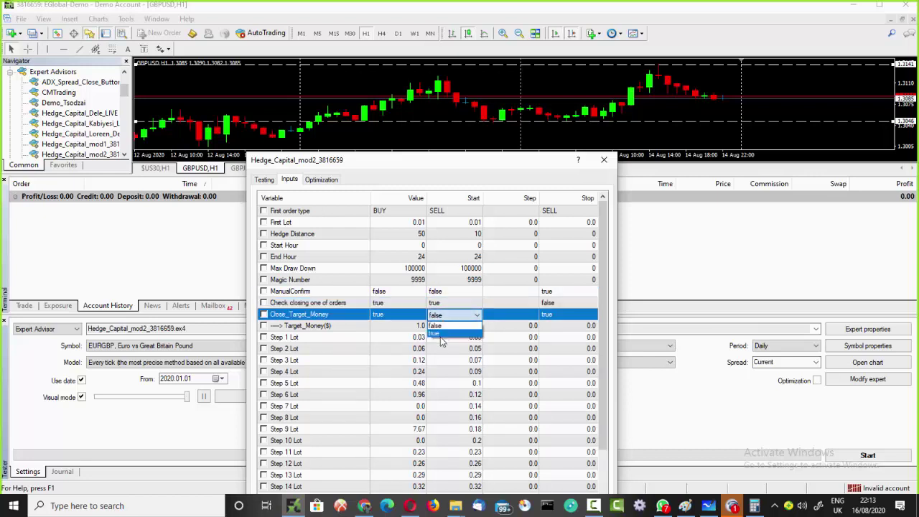
left_click(440, 335)
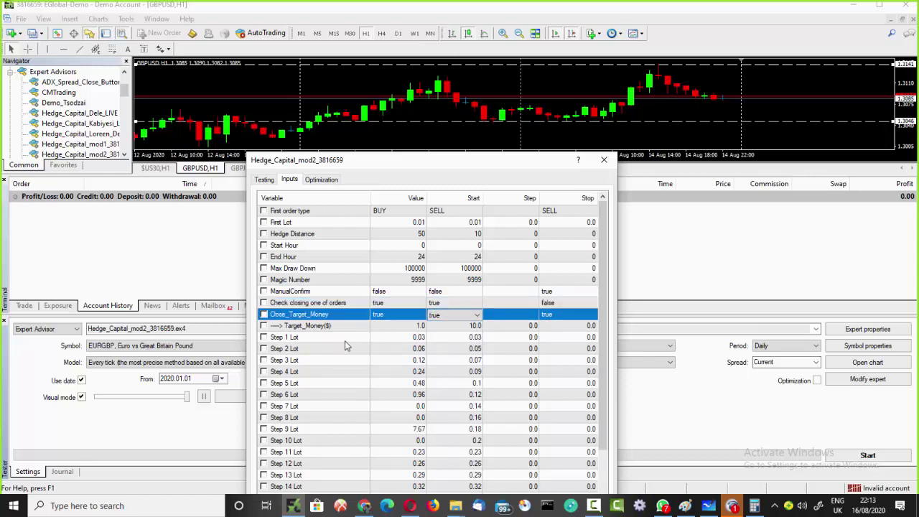
Step: Set Target_Money to 1.5 and select the ManualConfirm setting
left_click(409, 327)
left_click(409, 327)
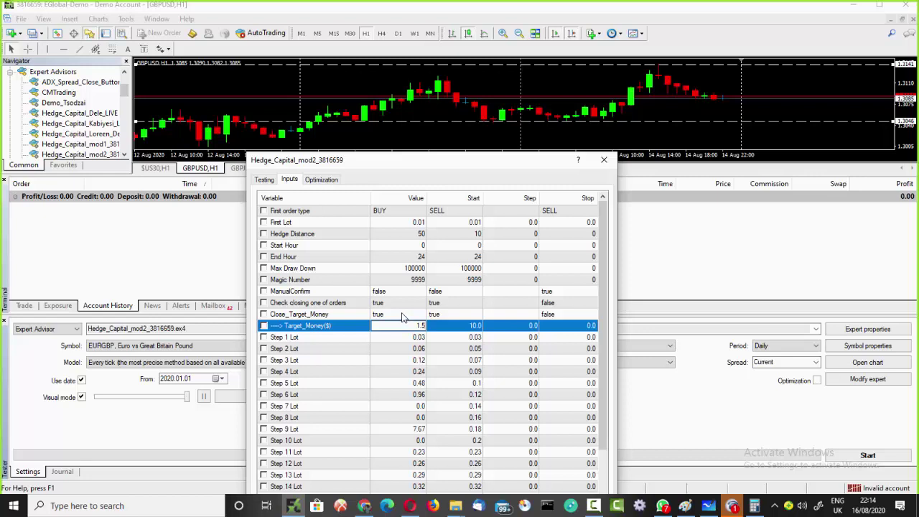
left_click(403, 316)
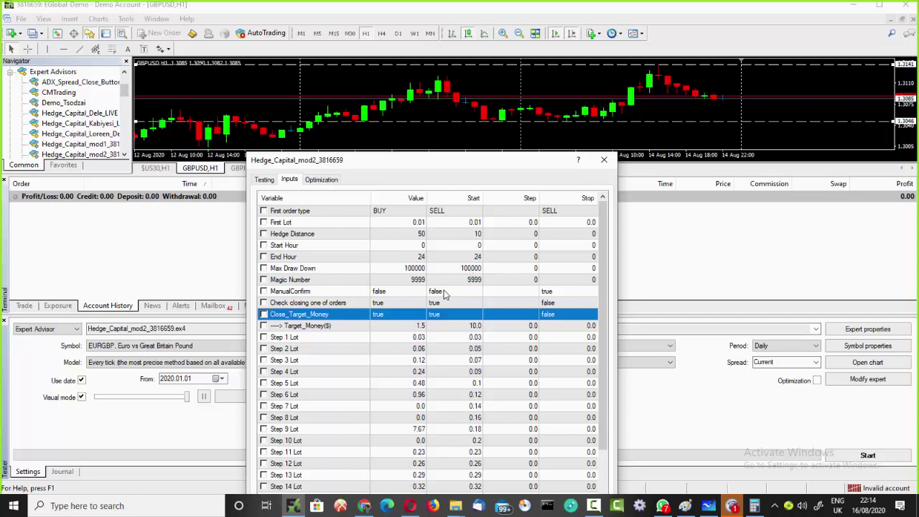
left_click(443, 293)
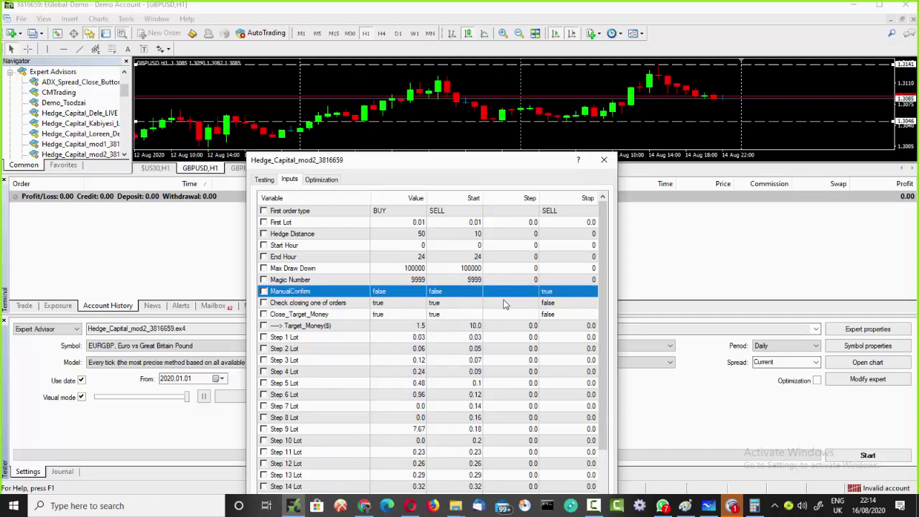
Step: Set Start Hour 7, End Hour 10 and Hedge Distance 35
left_click(417, 246)
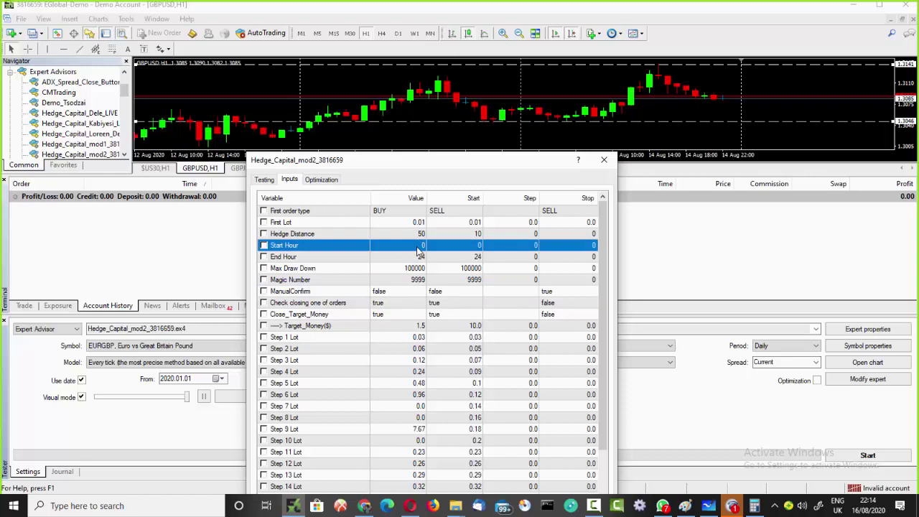
left_click(419, 247)
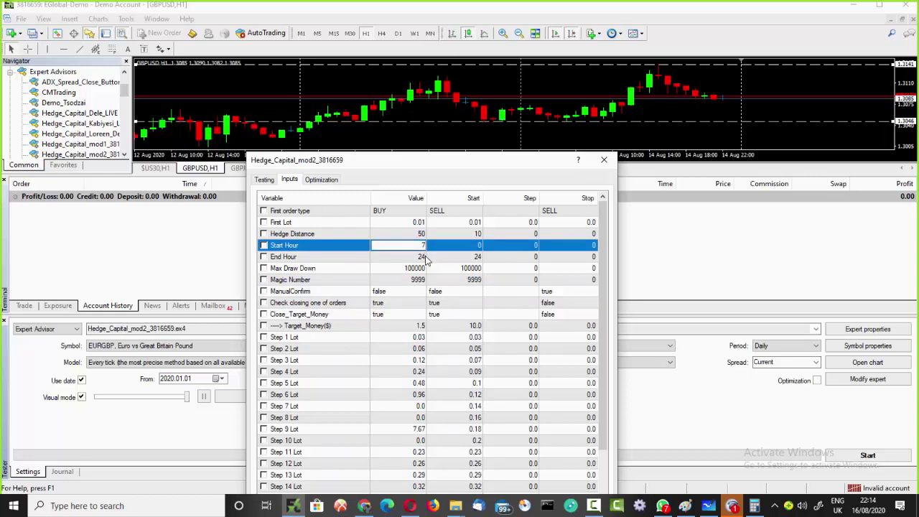
left_click(424, 257)
left_click(423, 256)
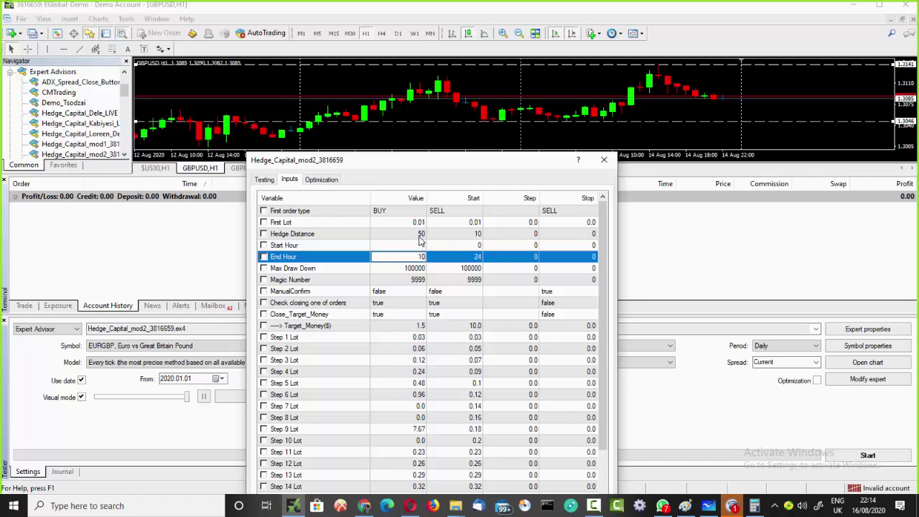
left_click(420, 236)
left_click(420, 236)
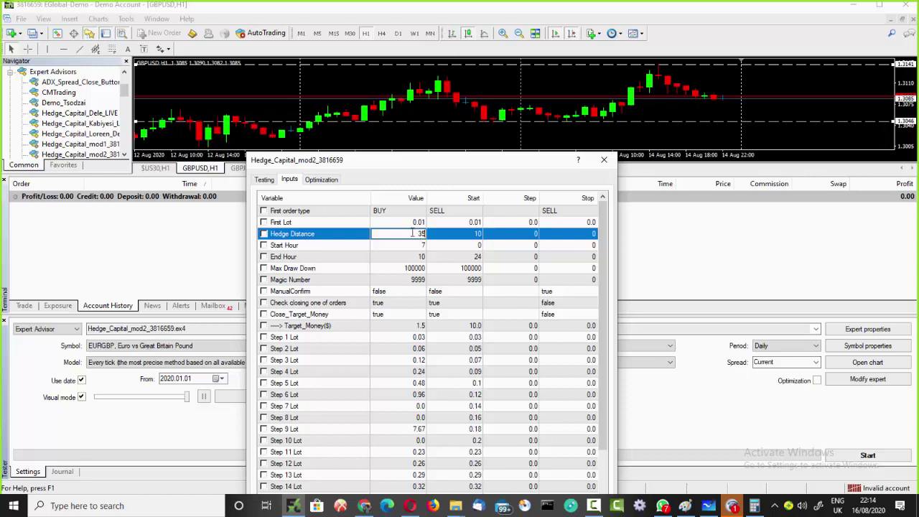
type("35")
key("Return")
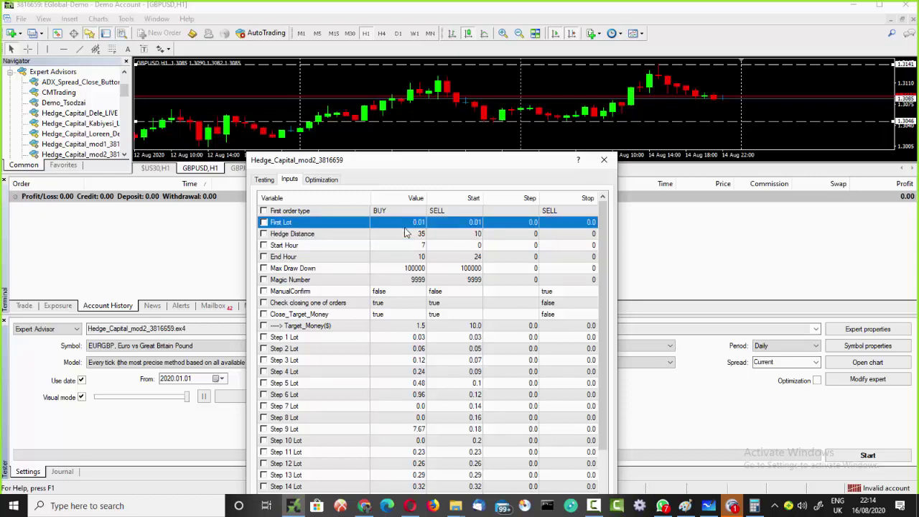
left_click(265, 181)
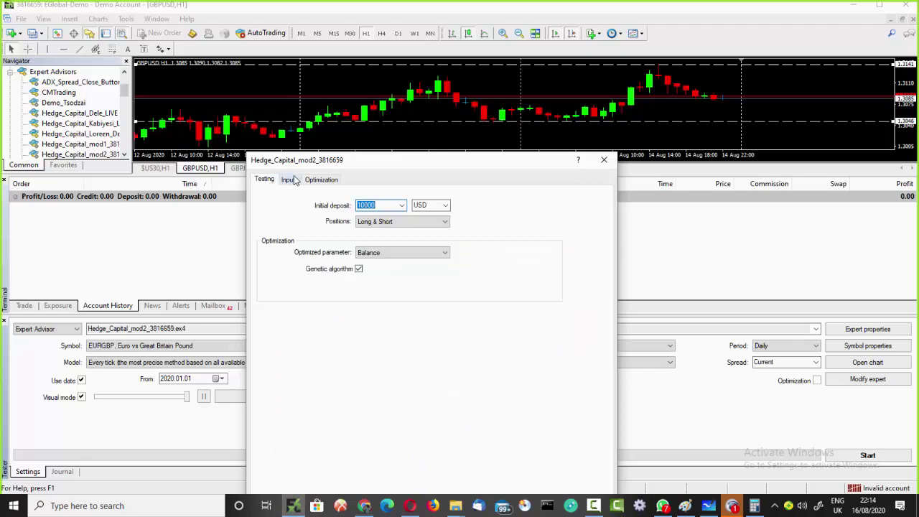
left_click(288, 179)
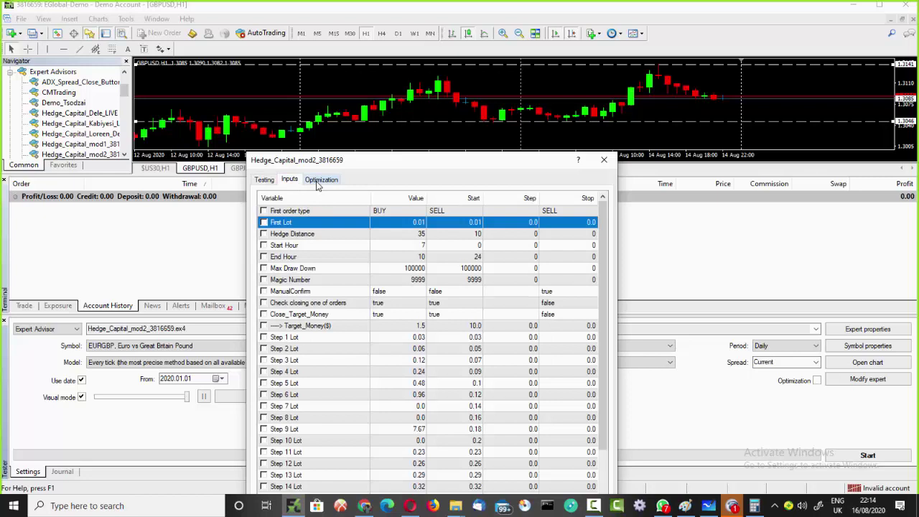
left_click(319, 181)
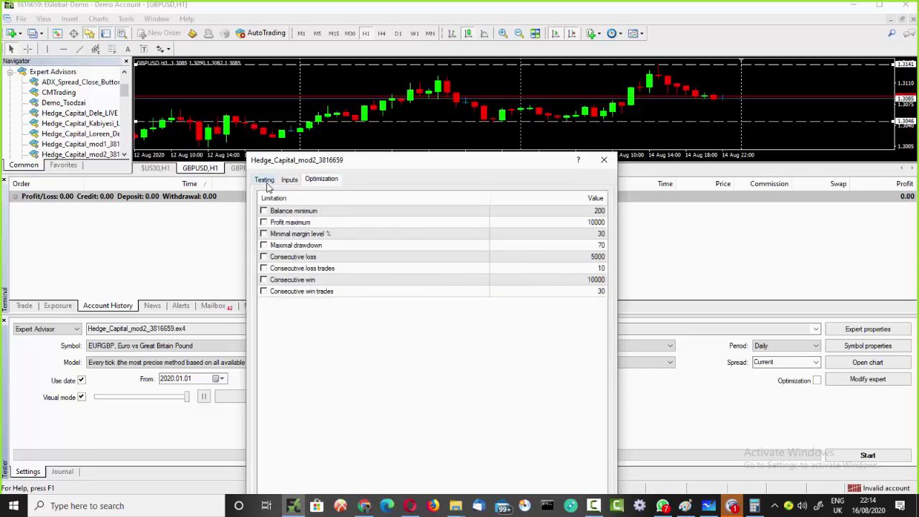
left_click(288, 183)
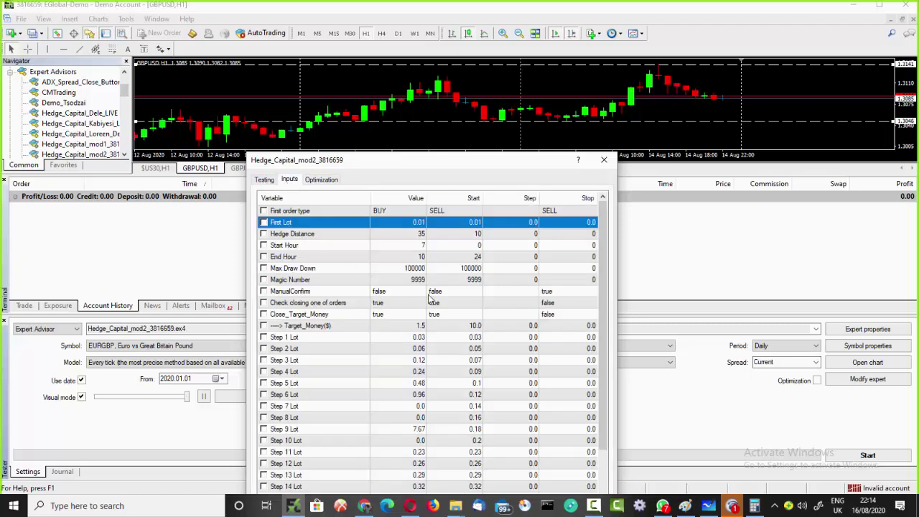
left_click_drag(602, 352, 586, 303)
Step: Load the GBP-USD-BUY.set preset from the MQL4 Presets folder
left_click_drag(362, 164, 339, 26)
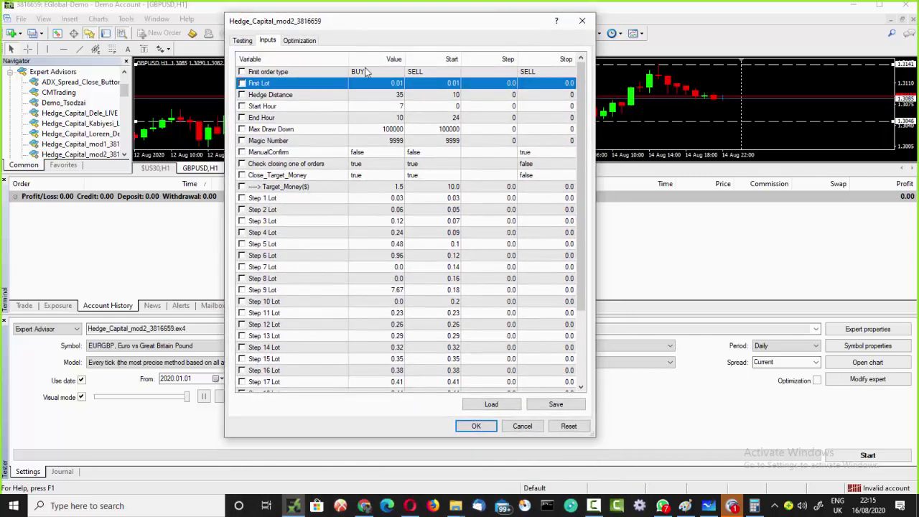
left_click(492, 406)
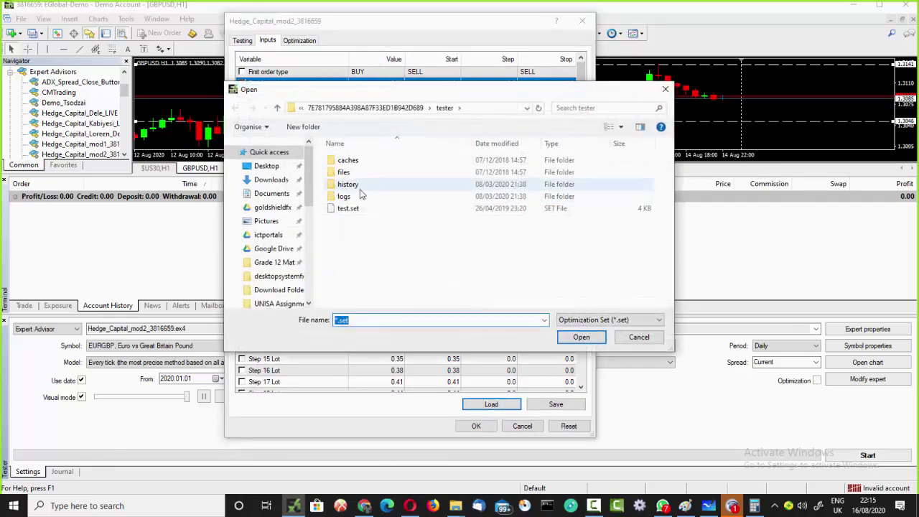
left_click(364, 112)
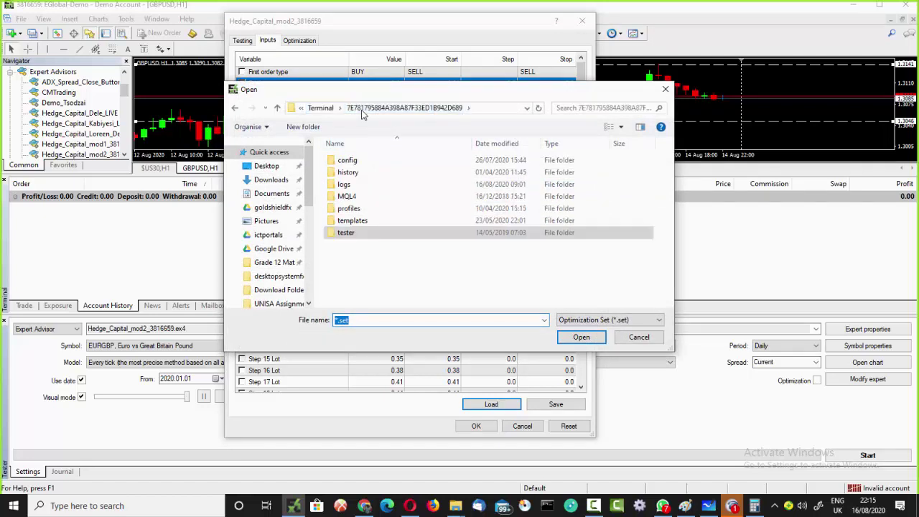
double_click(346, 196)
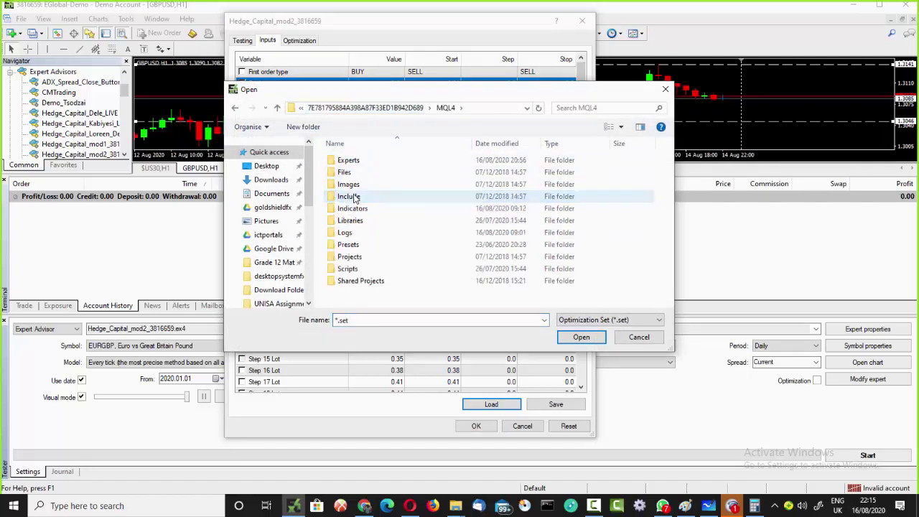
double_click(356, 246)
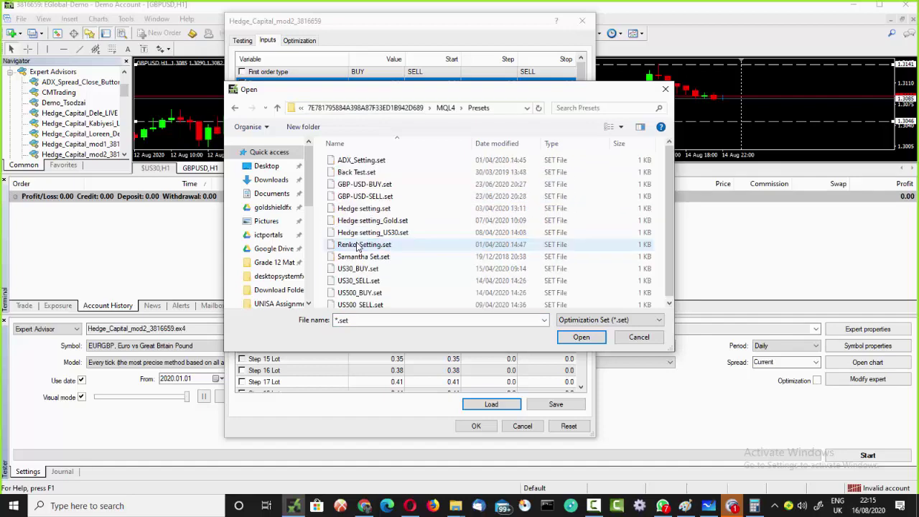
left_click(362, 184)
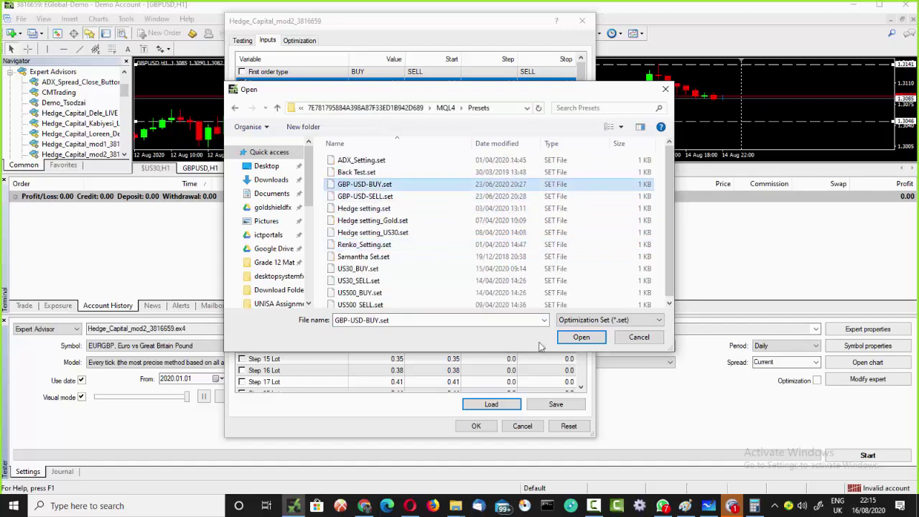
left_click(581, 336)
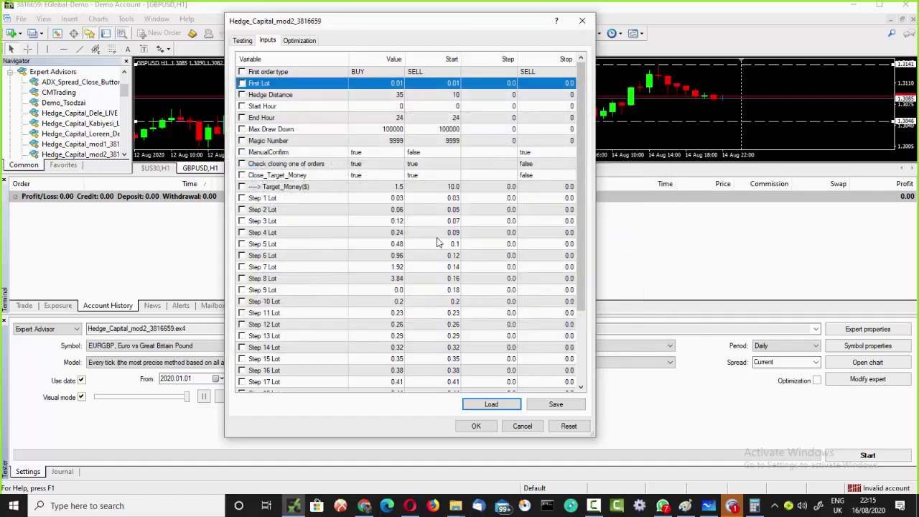
Step: Set Start Hour 7 and End Hour 10 with optimization ranges, then apply with OK
left_click(400, 107)
left_click(400, 106)
type("7")
left_click(399, 117)
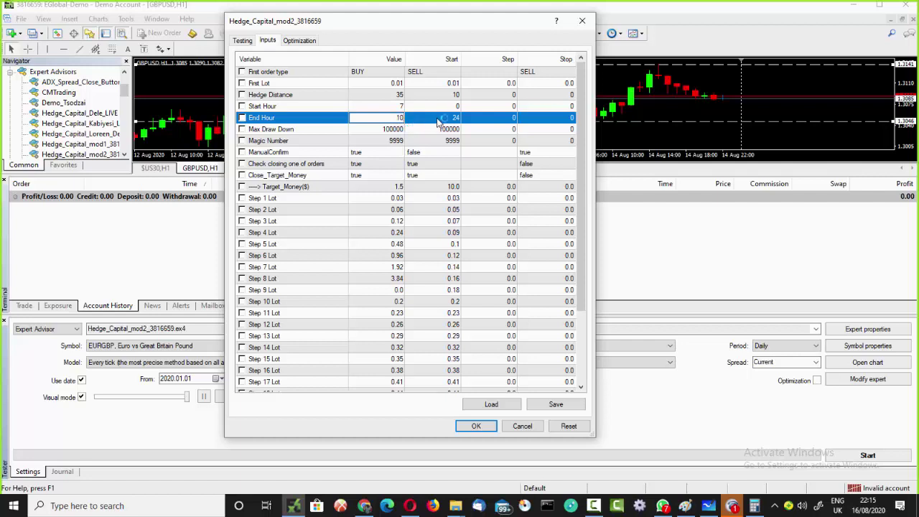
left_click(447, 107)
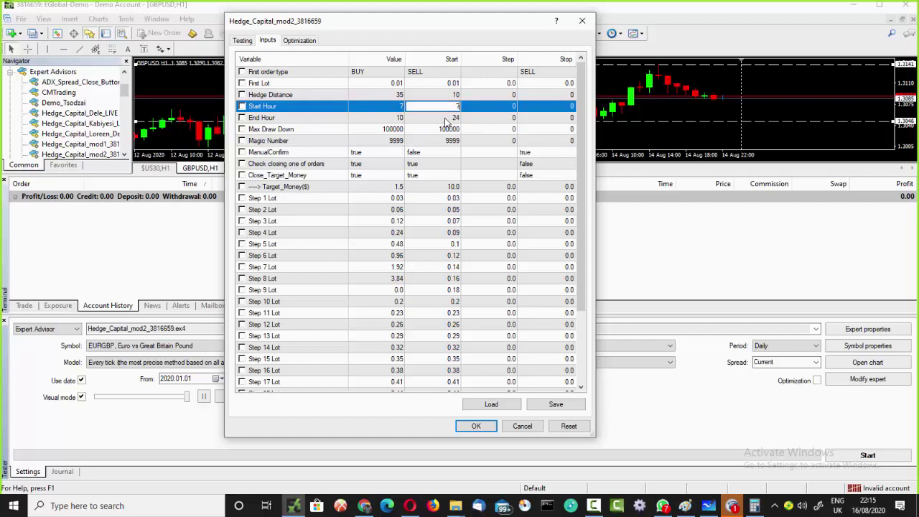
left_click(447, 118)
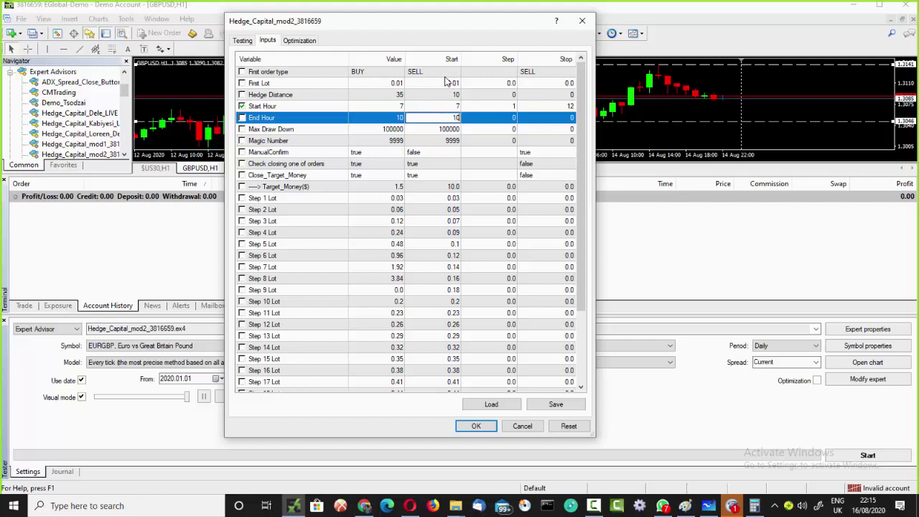
left_click(364, 121)
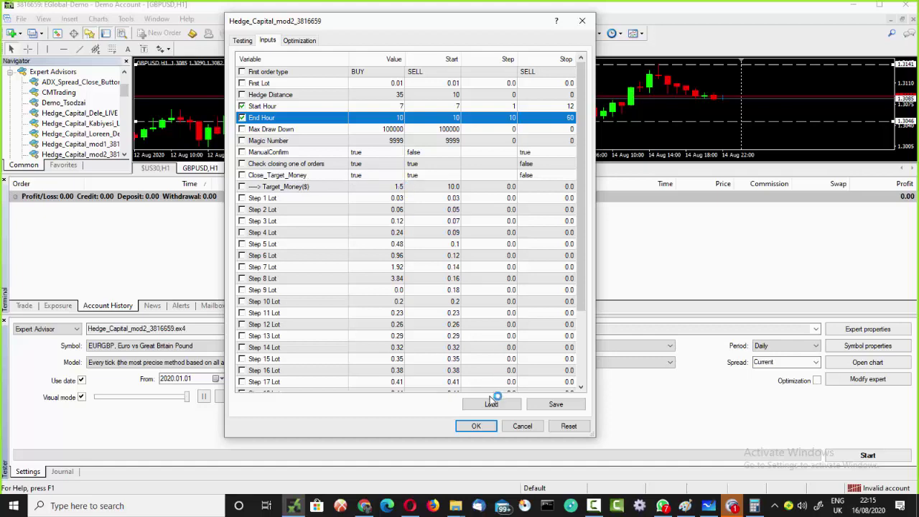
left_click(485, 427)
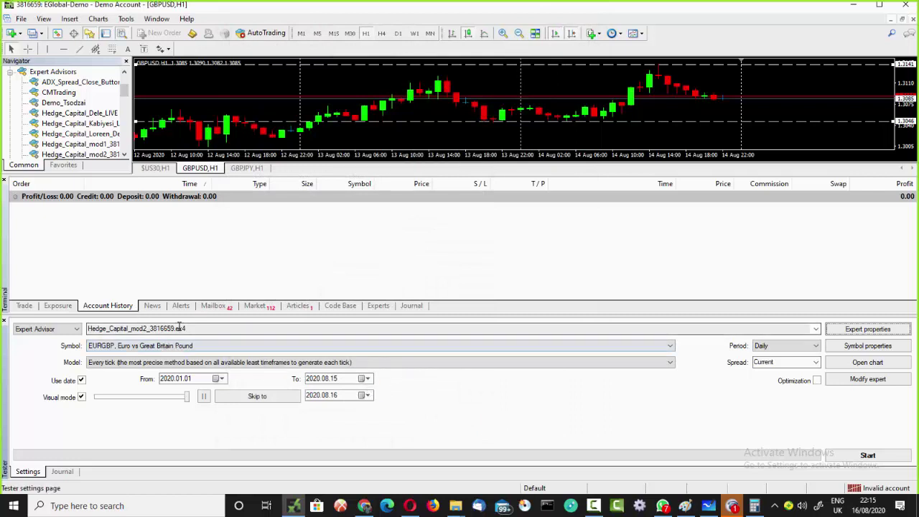
Step: Run a brief visual EURGBP Daily test of Hedge_Capital_mod2, then stop it
left_click(847, 455)
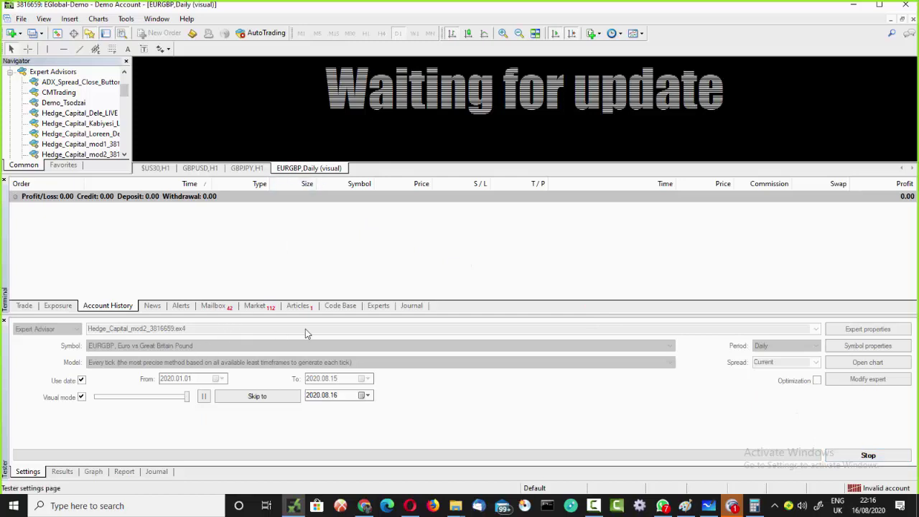
left_click(868, 455)
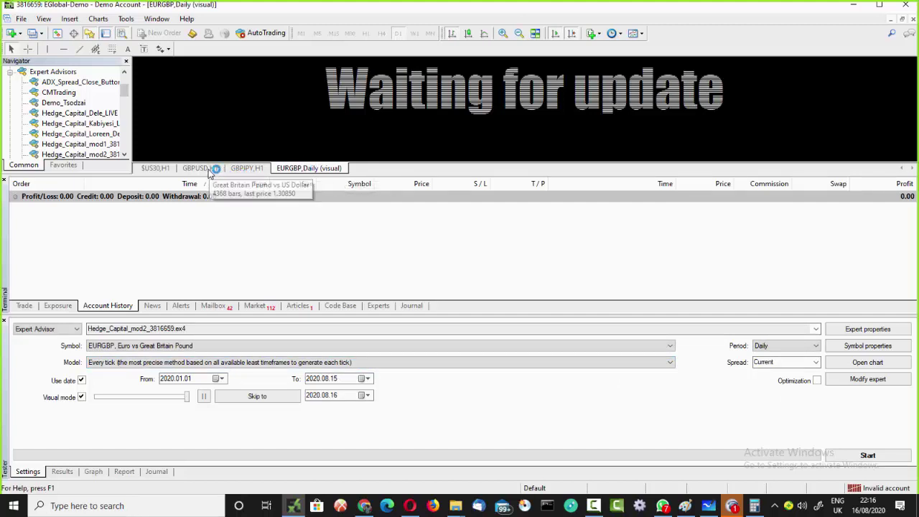
left_click(231, 350)
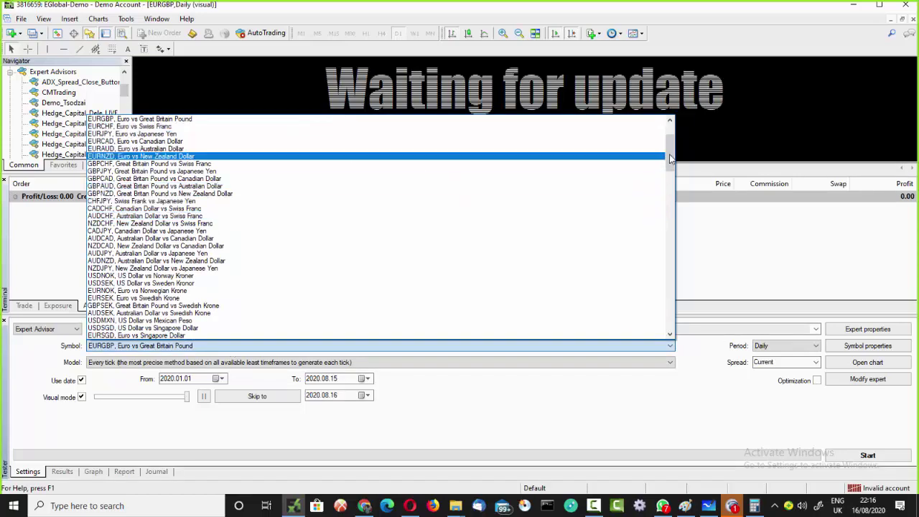
Step: Switch the test symbol to GBPUSD, set the skip-to date to 2020.08.15, and open the expert inputs
scroll(671, 159, "up", 3)
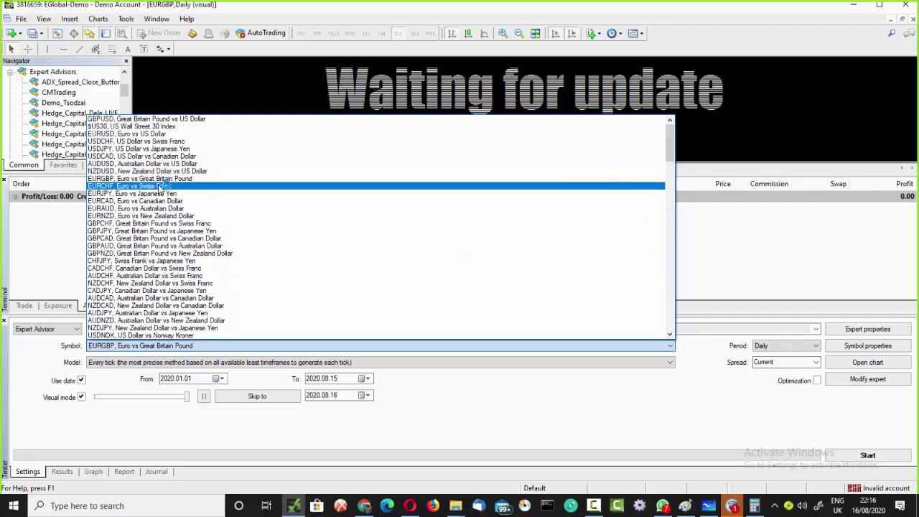
left_click(154, 119)
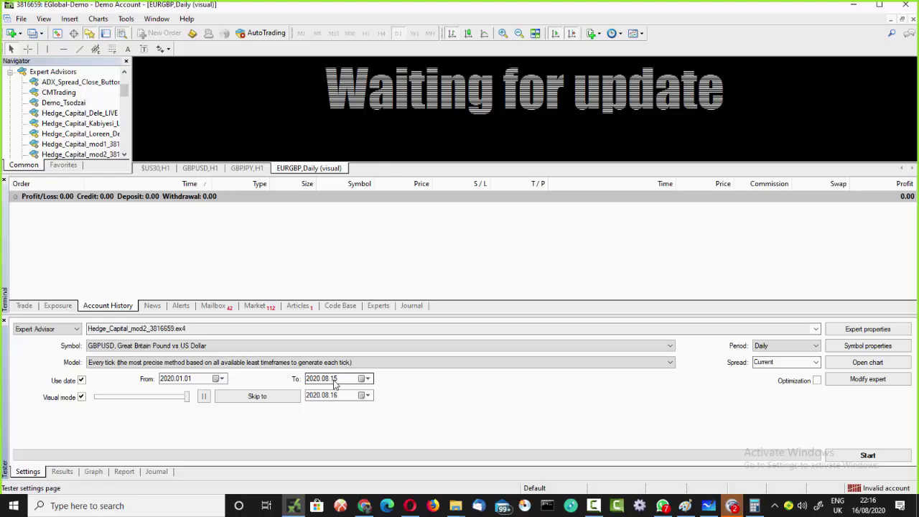
left_click(333, 395)
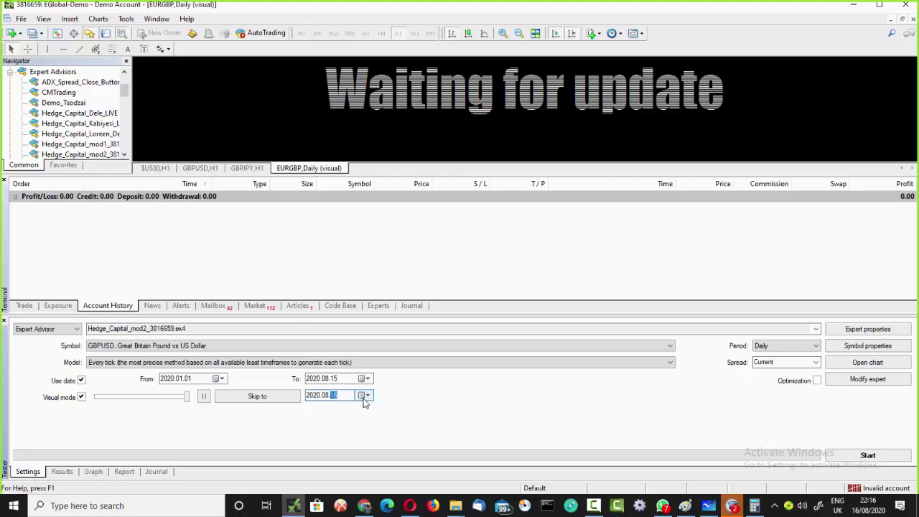
left_click(366, 395)
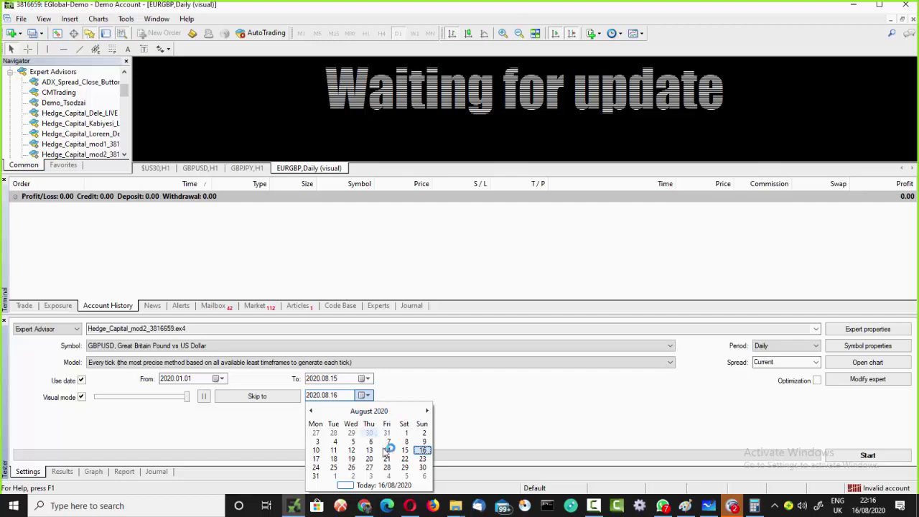
left_click(405, 450)
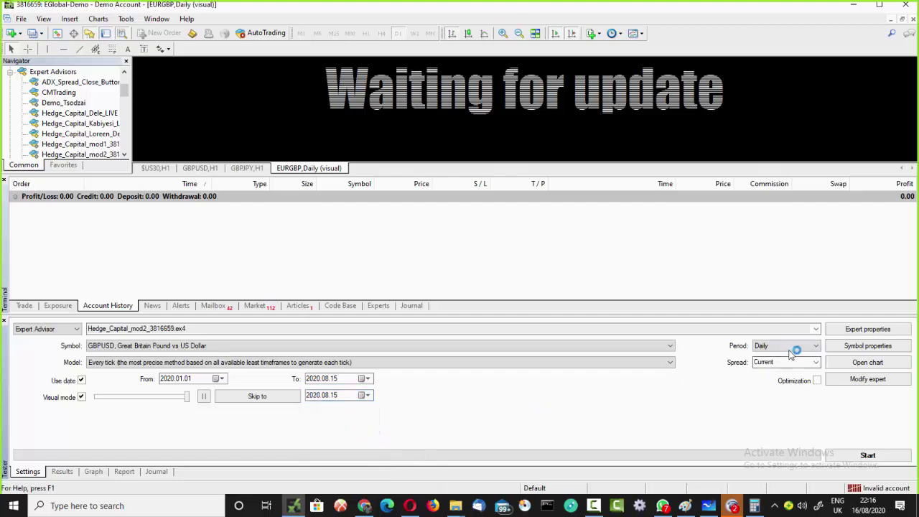
left_click(850, 332)
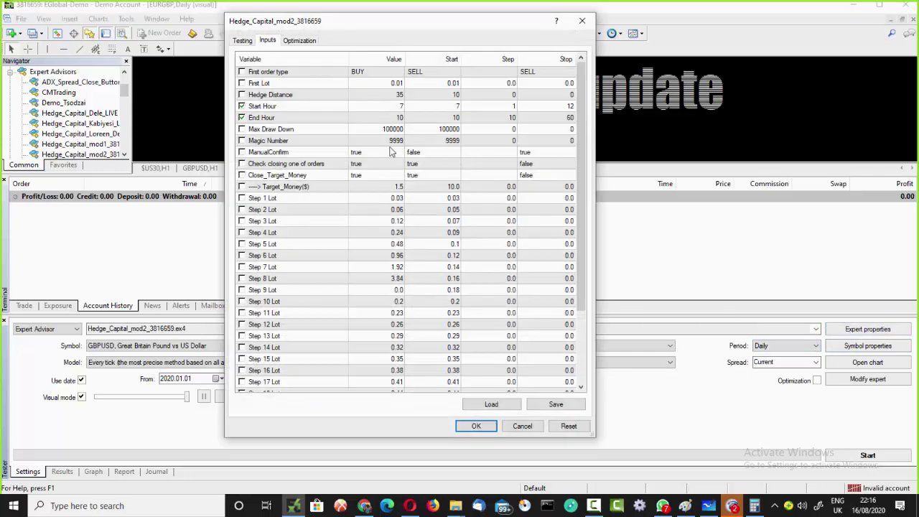
Step: Accept the inputs, run a brief visual GBPUSD Daily test, stop it, and reopen Expert properties
left_click(477, 427)
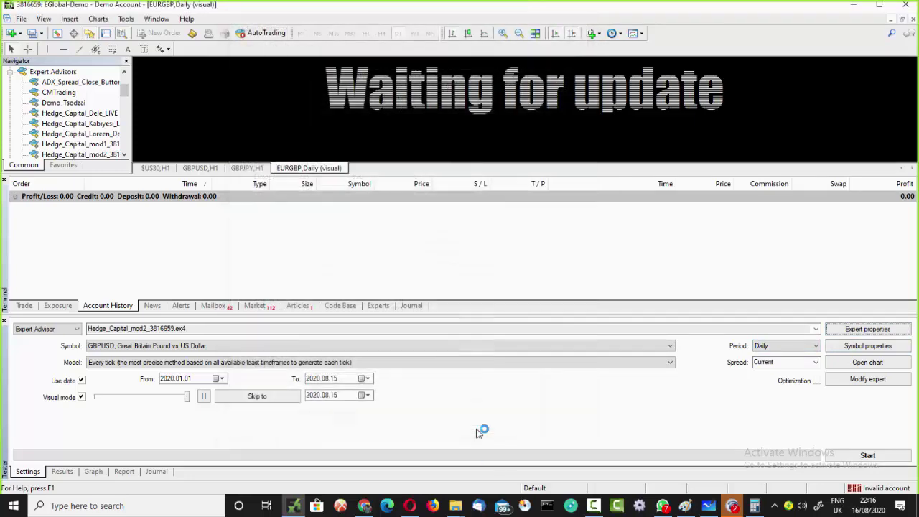
left_click(867, 455)
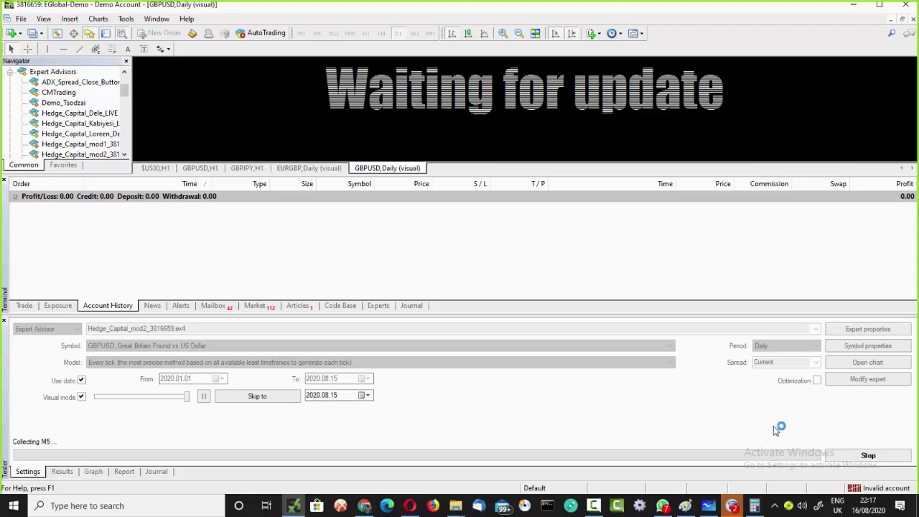
left_click(839, 455)
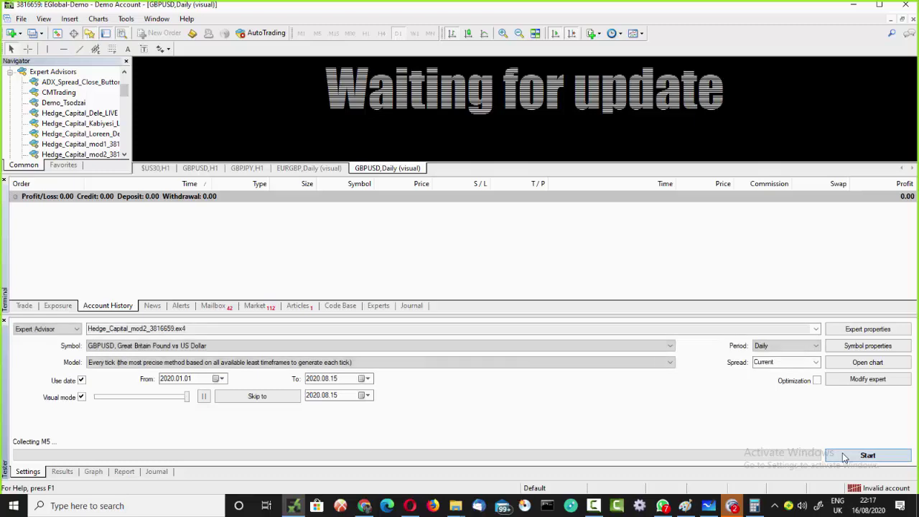
left_click(831, 330)
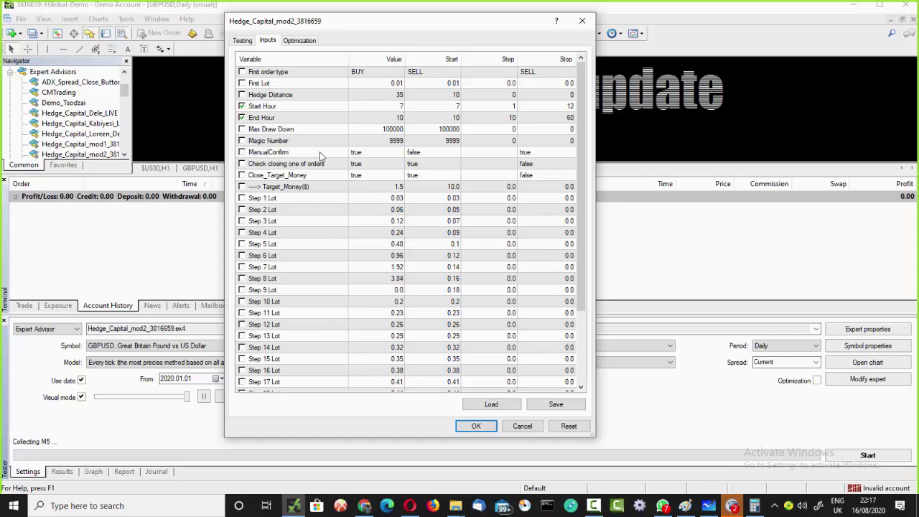
Step: Set ManualConfirm to false and restart the visual GBPUSD Daily backtest
left_click(411, 153)
left_click(377, 154)
left_click(377, 154)
left_click(373, 164)
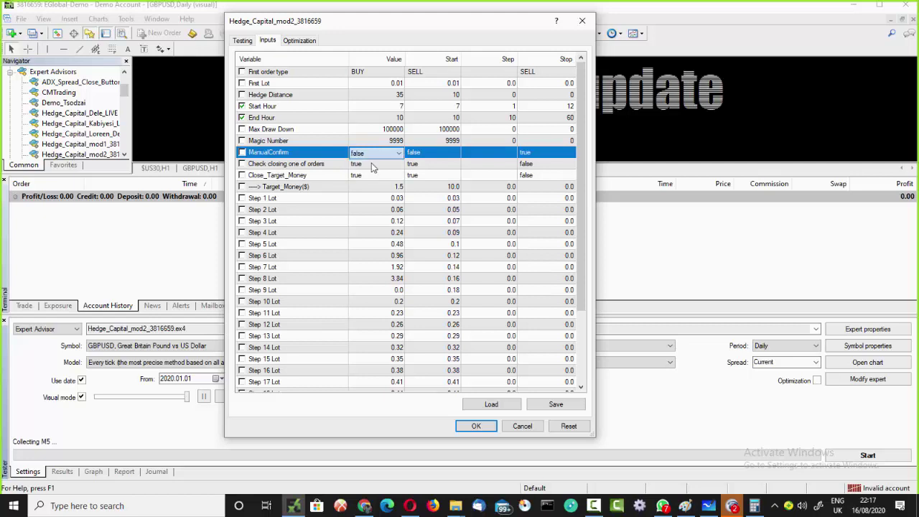
left_click(354, 142)
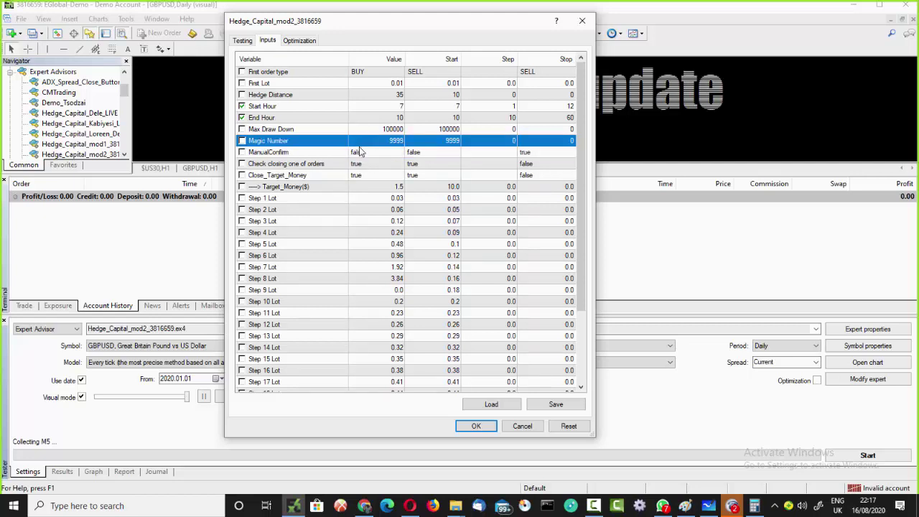
left_click(476, 427)
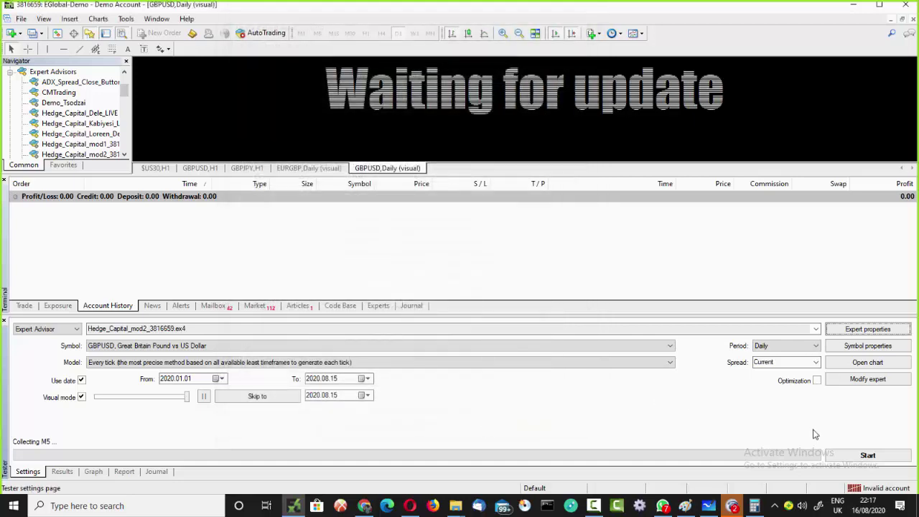
left_click(847, 456)
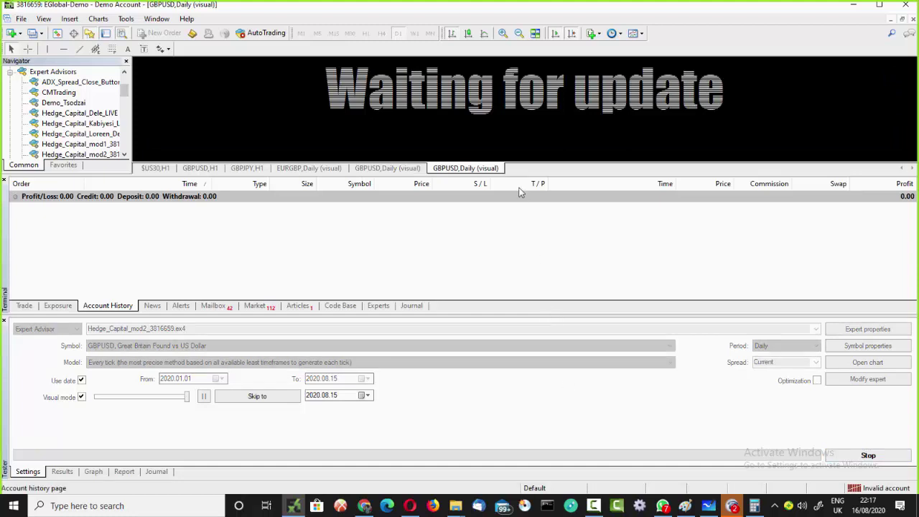
left_click_drag(516, 184, 519, 232)
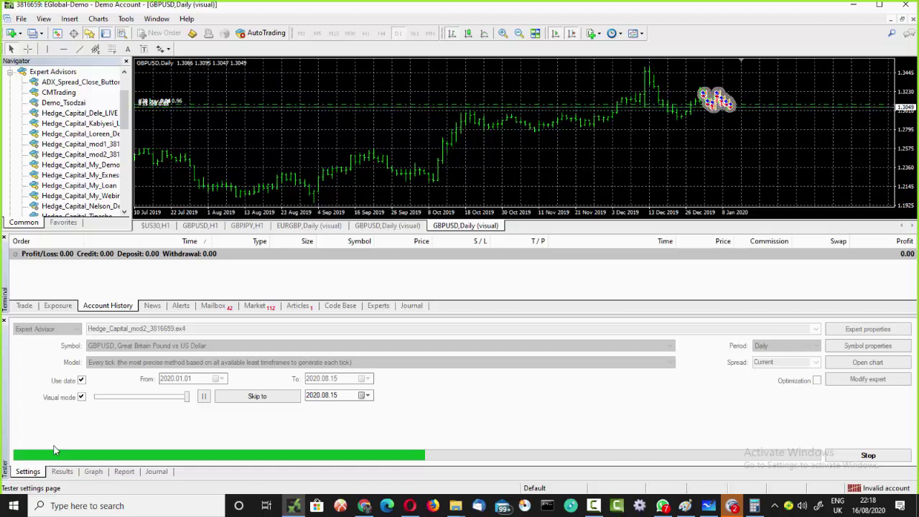
left_click(62, 471)
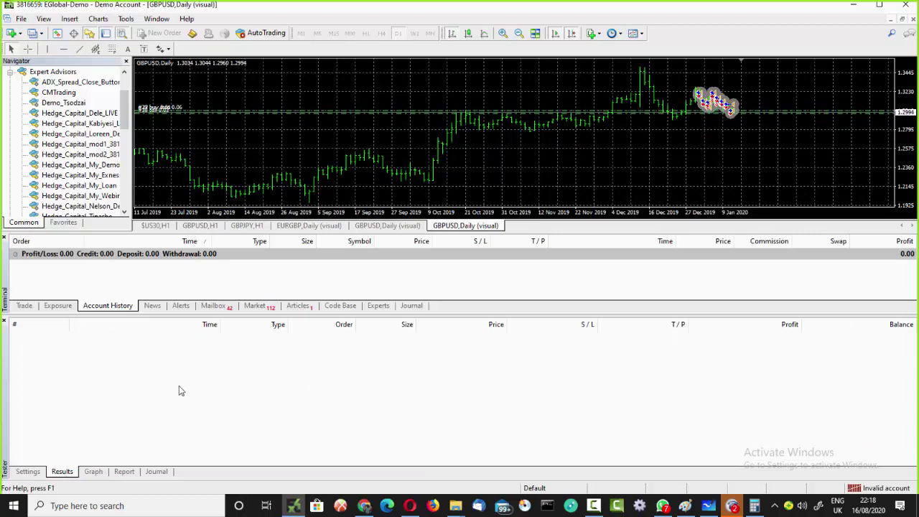
left_click(93, 471)
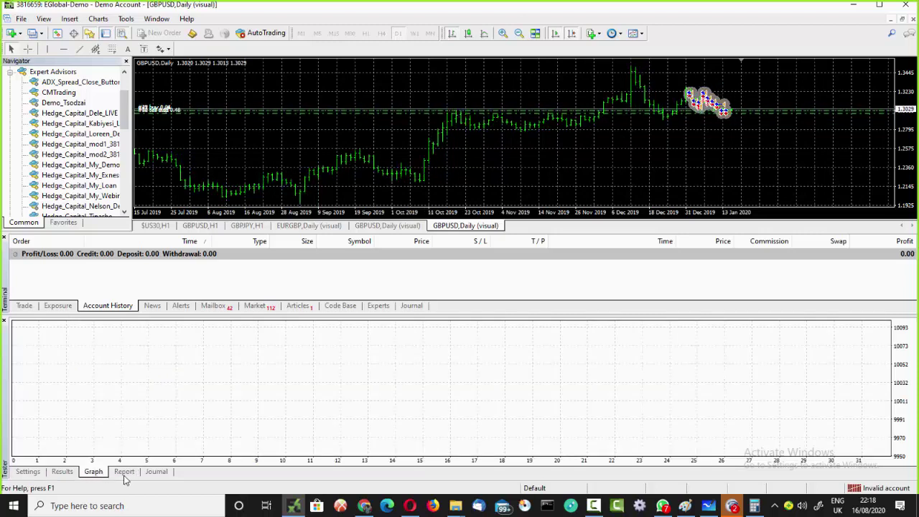
left_click(123, 473)
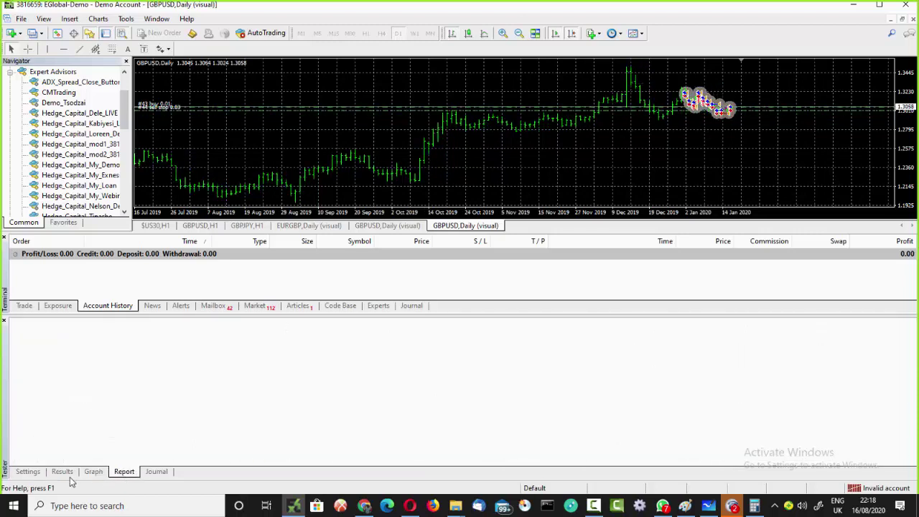
left_click(28, 472)
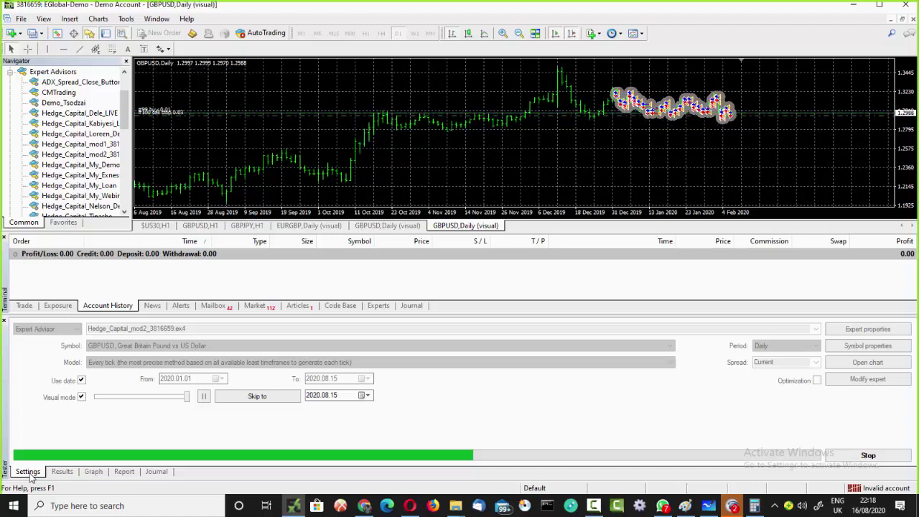
left_click(61, 471)
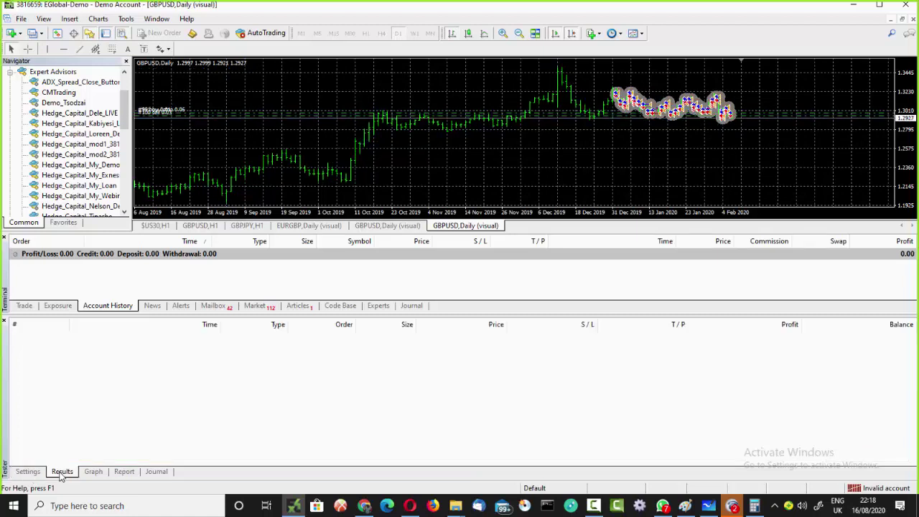
left_click(92, 474)
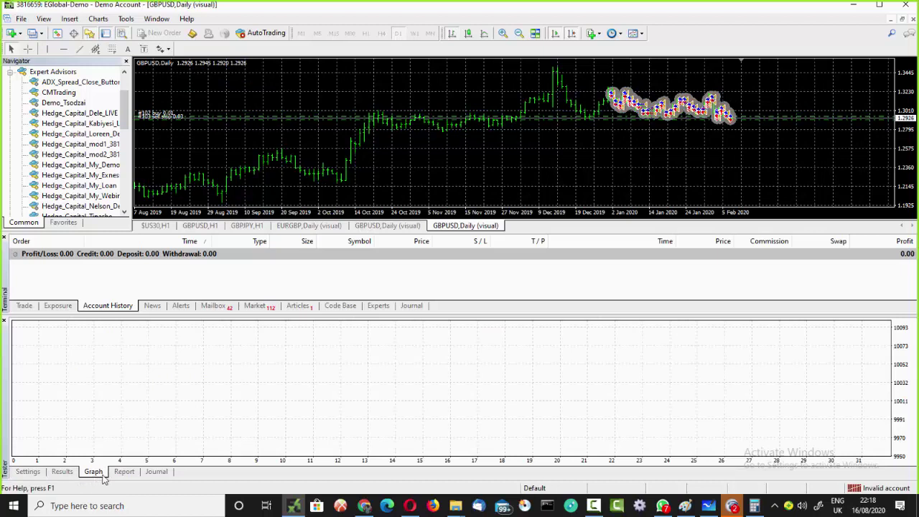
left_click(121, 474)
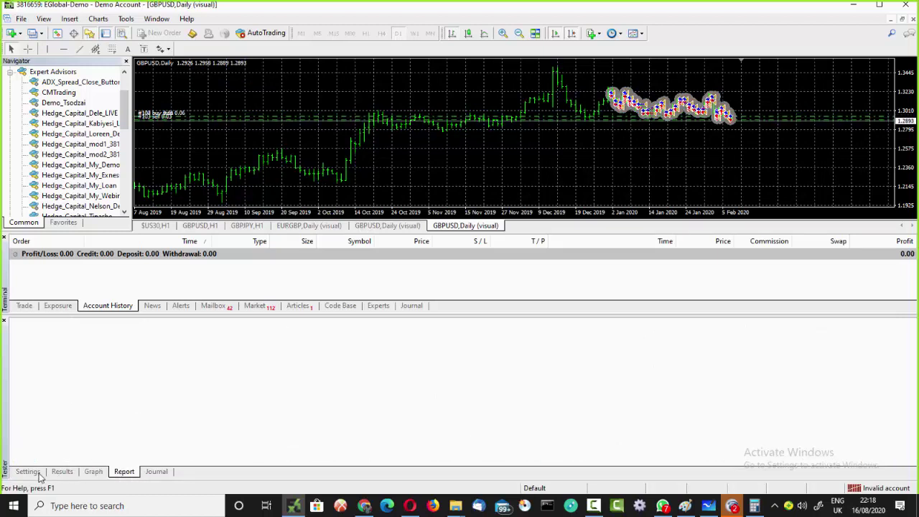
left_click(31, 472)
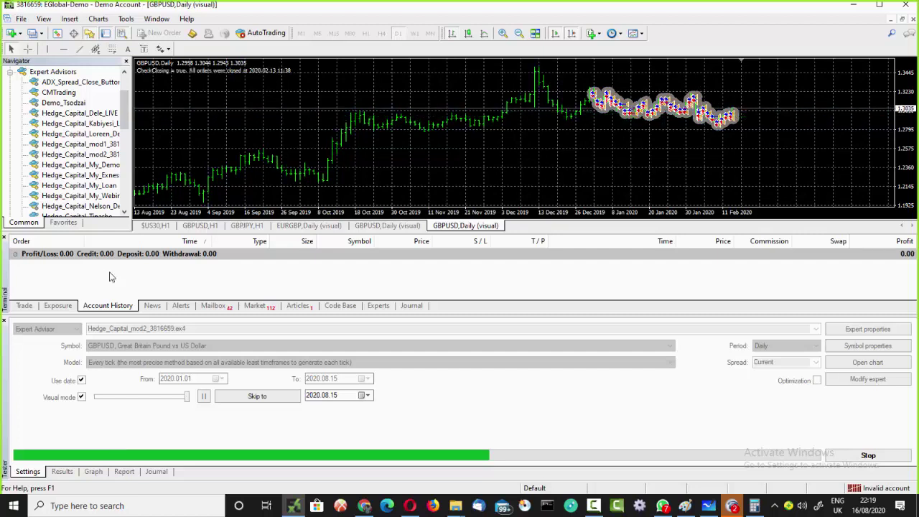
Step: Switch the GBPUSD chart to candlesticks and show the Results trade list
left_click(466, 34)
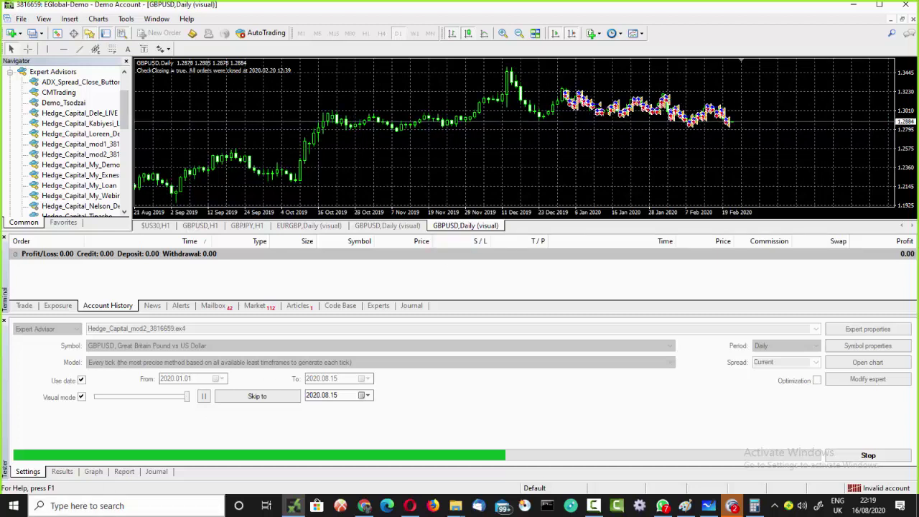
left_click(67, 472)
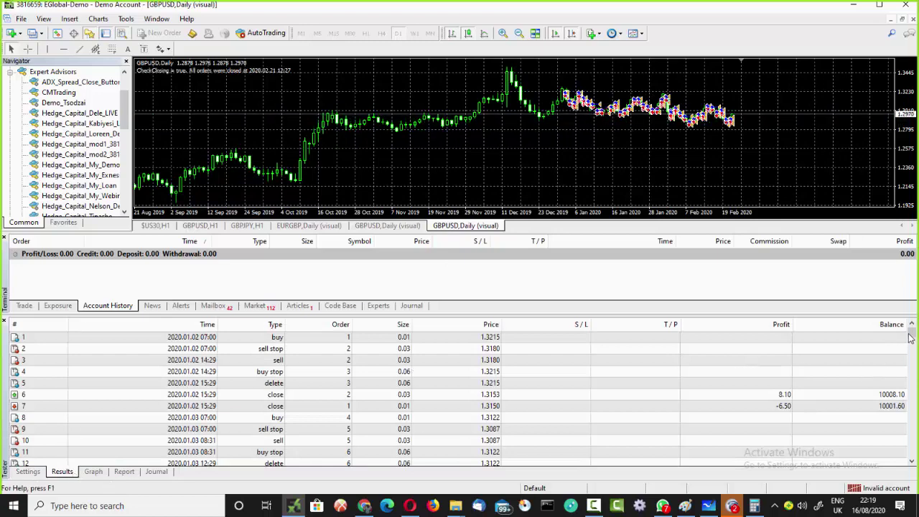
Step: Scroll the Results trade list down to the February 2020 trades around rows 230–240
left_click_drag(910, 336, 912, 453)
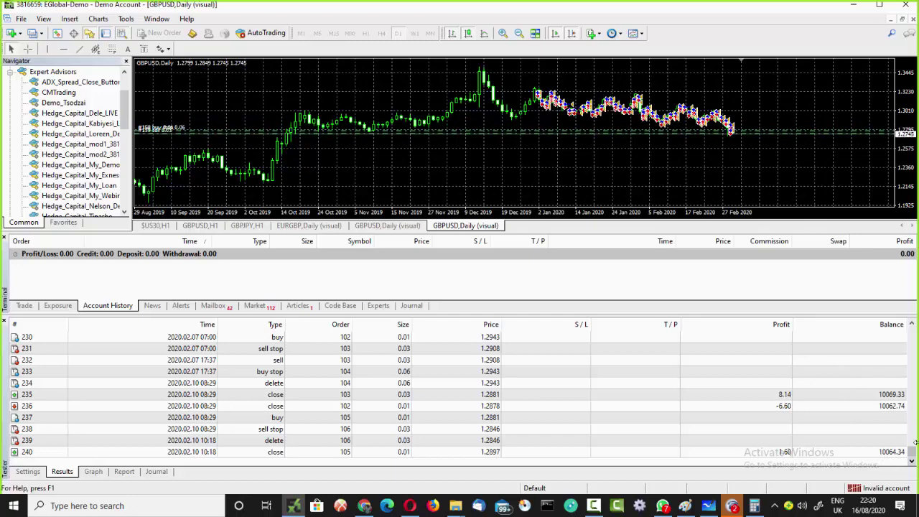
scroll(911, 449, "up", 1)
mouse_move(912, 448)
left_mouse_down()
mouse_move(911, 331)
mouse_move(910, 460)
left_mouse_up()
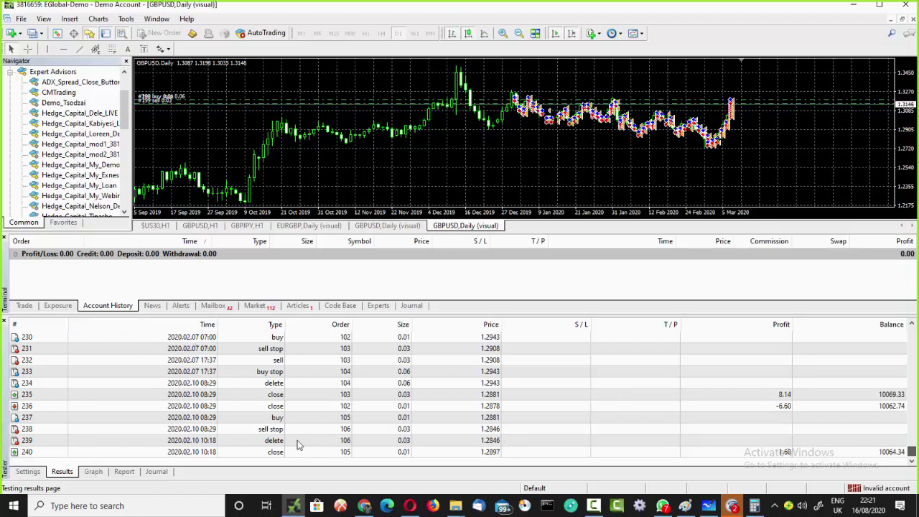
Step: Glance at the balance graph, then step the Results list down to the latest trades near trade 240
left_click(96, 474)
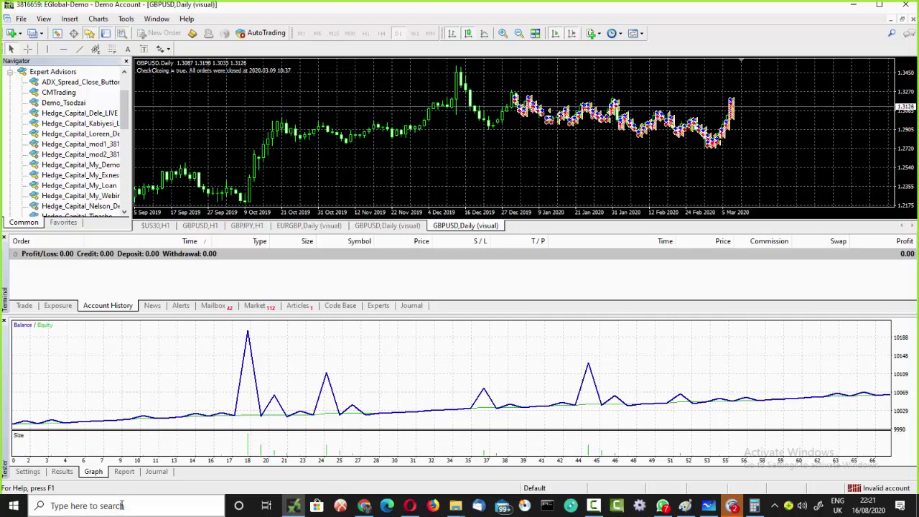
left_click(62, 474)
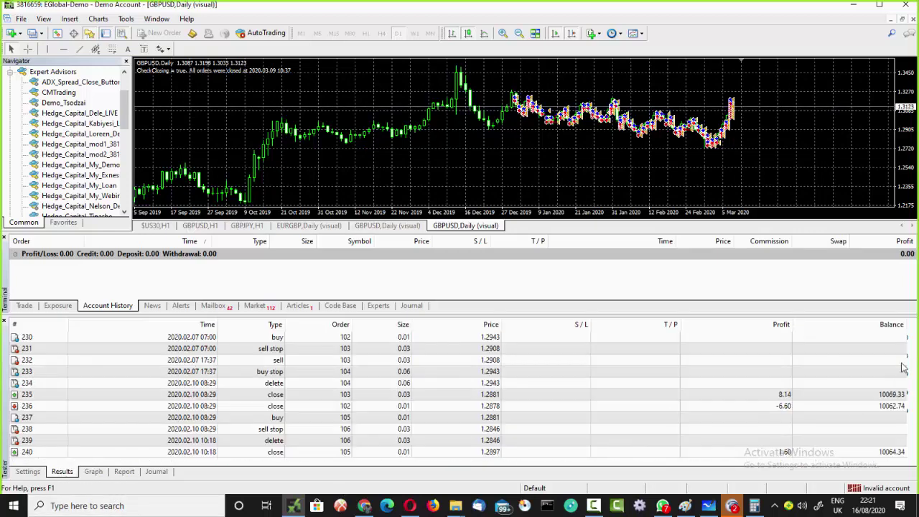
scroll(908, 351, "up", 4)
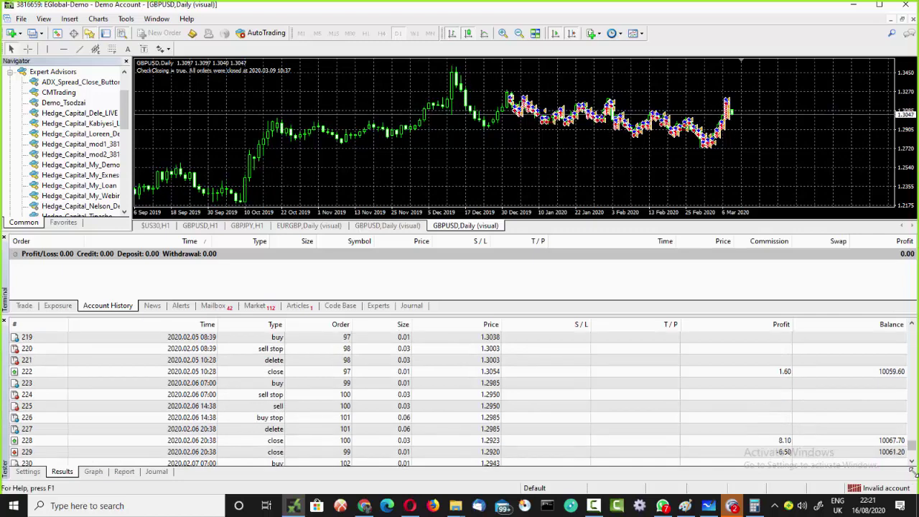
left_click(911, 461)
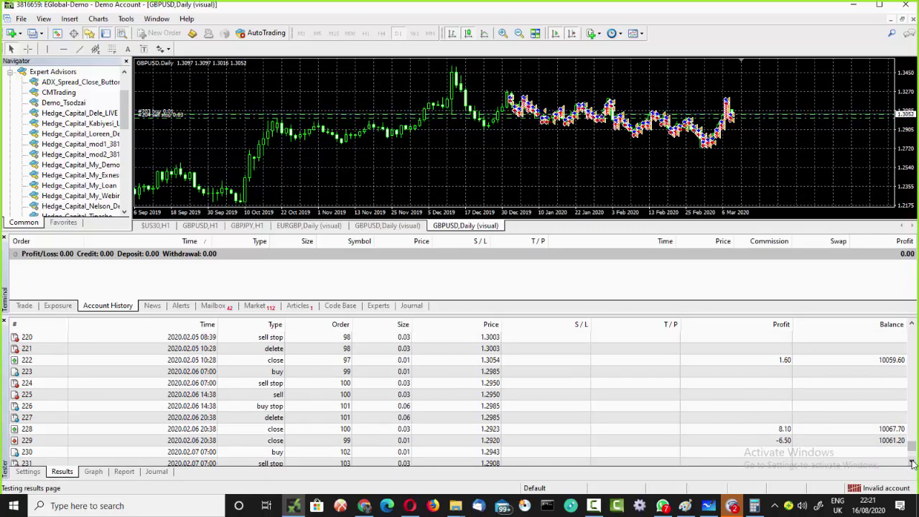
left_click(911, 462)
left_click(911, 462)
left_click(912, 461)
left_click(912, 462)
left_click(912, 462)
left_click(912, 462)
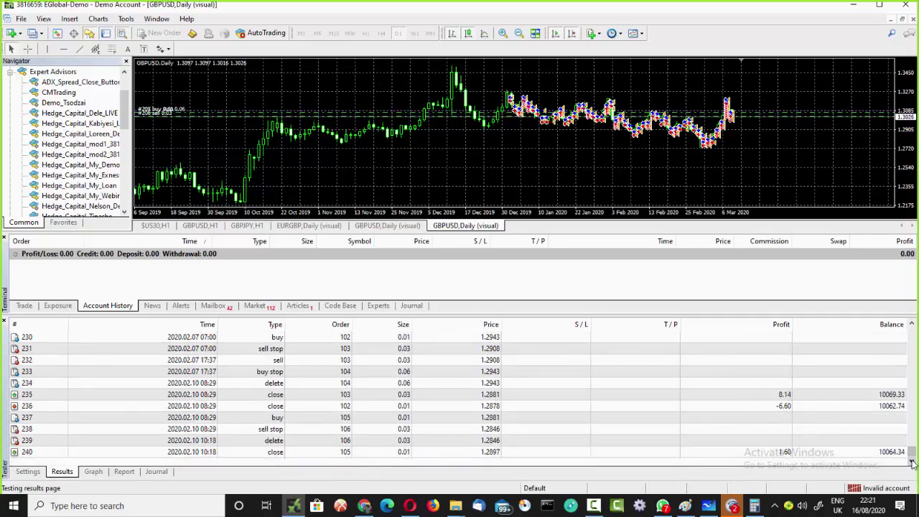
left_click(911, 462)
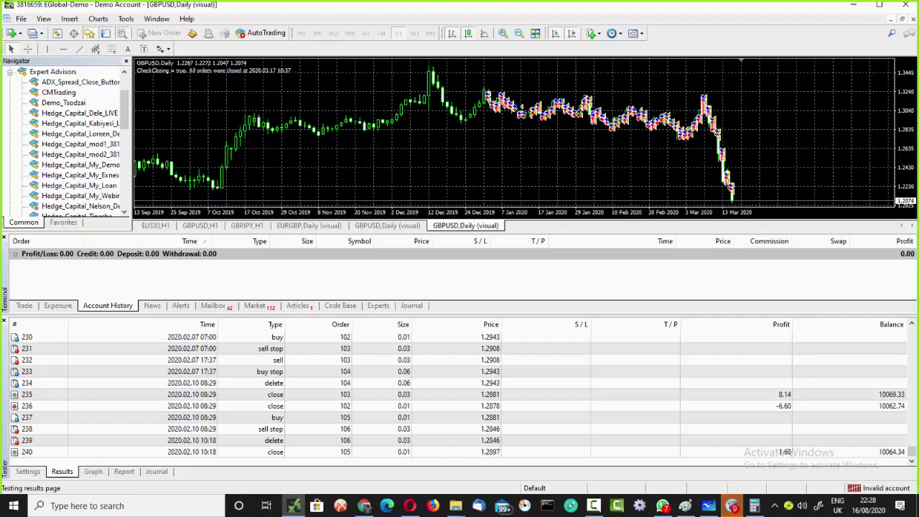
Step: Let the visual GBPUSD Daily test run past mid-March 2020 as trades fill the Results list
left_click(731, 505)
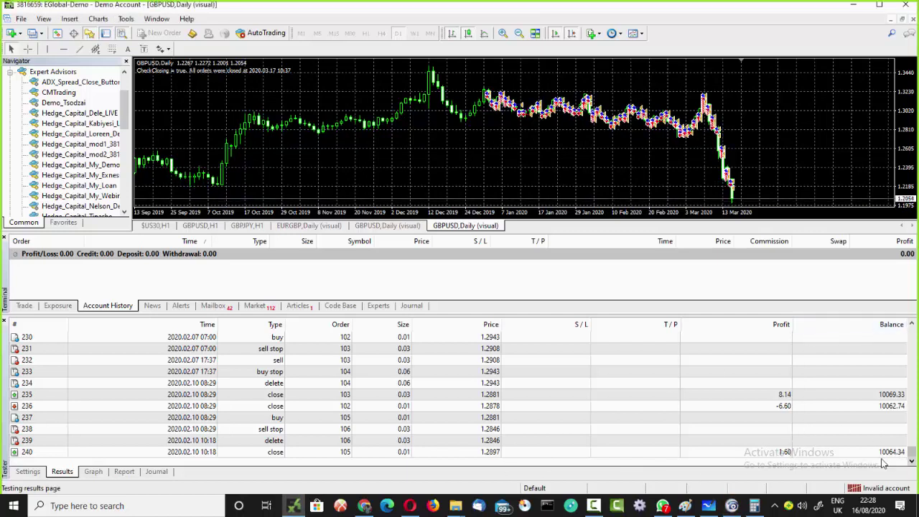
Step: Fast-forward the visual test with Skip to and scroll through the growing trade list
left_click(294, 505)
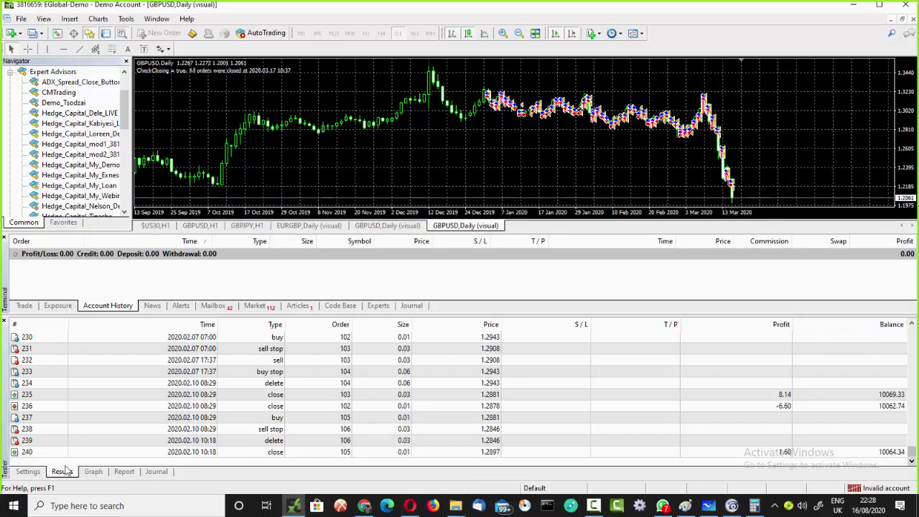
left_click(39, 475)
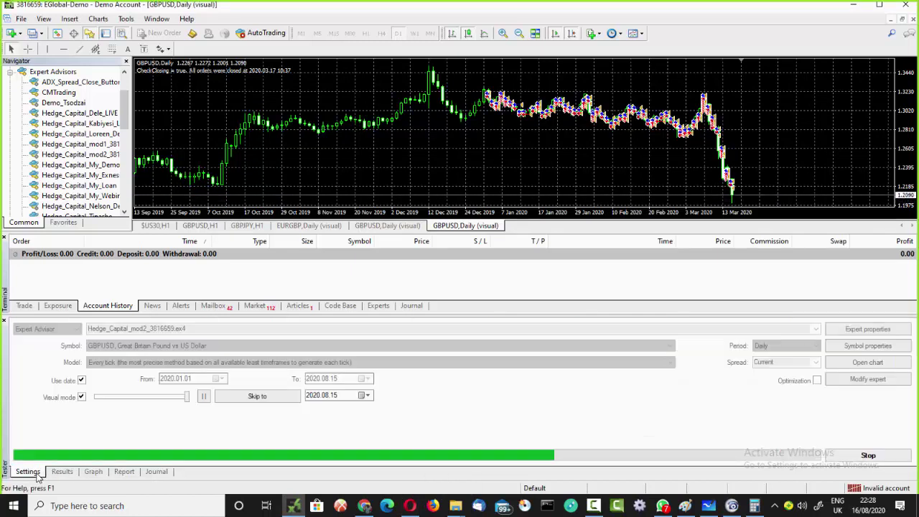
left_click(263, 399)
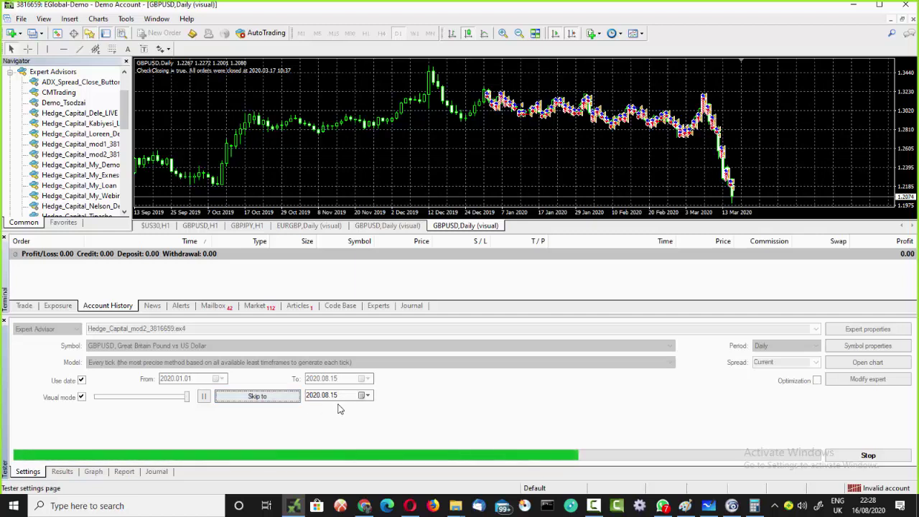
left_click(63, 472)
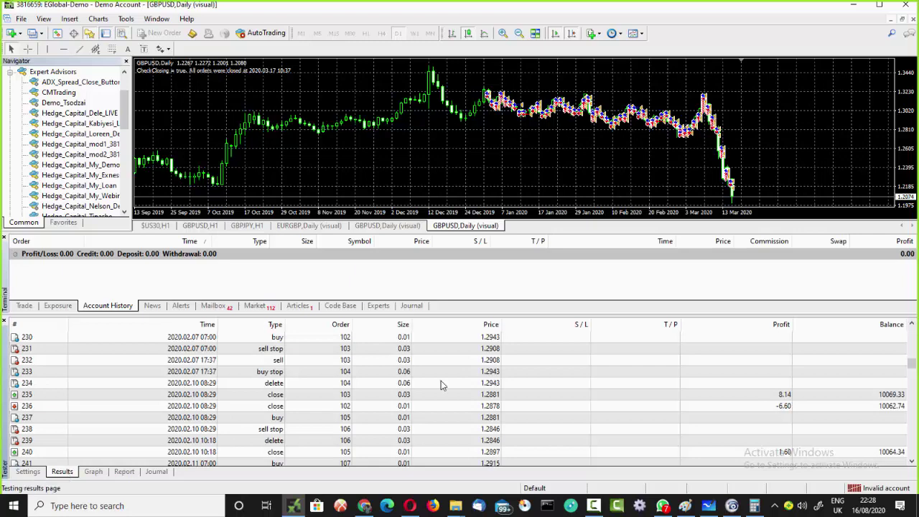
left_click_drag(910, 367, 913, 457)
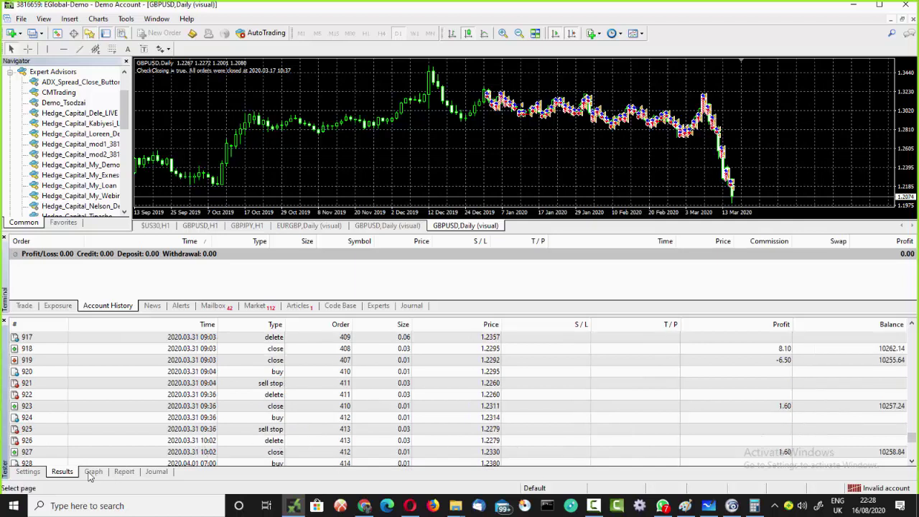
Step: Monitor progress, balance curve and latest trades until the test finishes through late July 2020
left_click(36, 474)
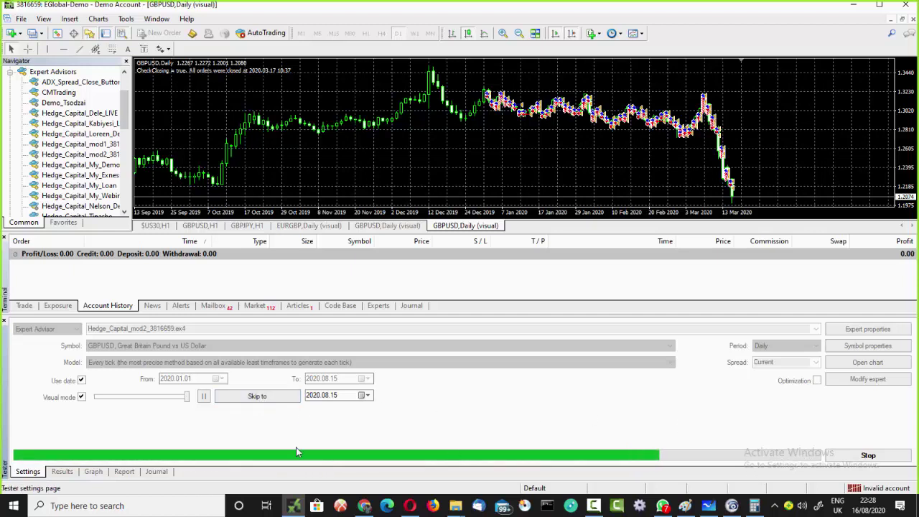
left_click(93, 471)
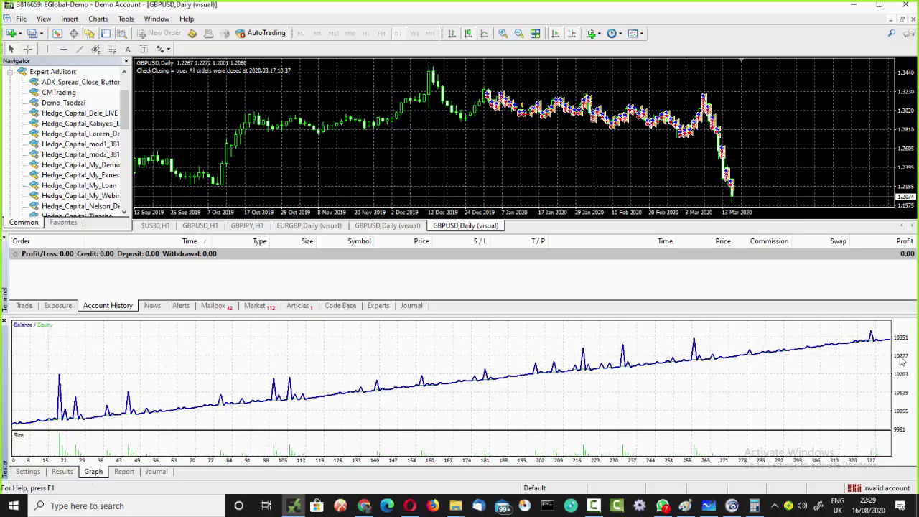
left_click(62, 471)
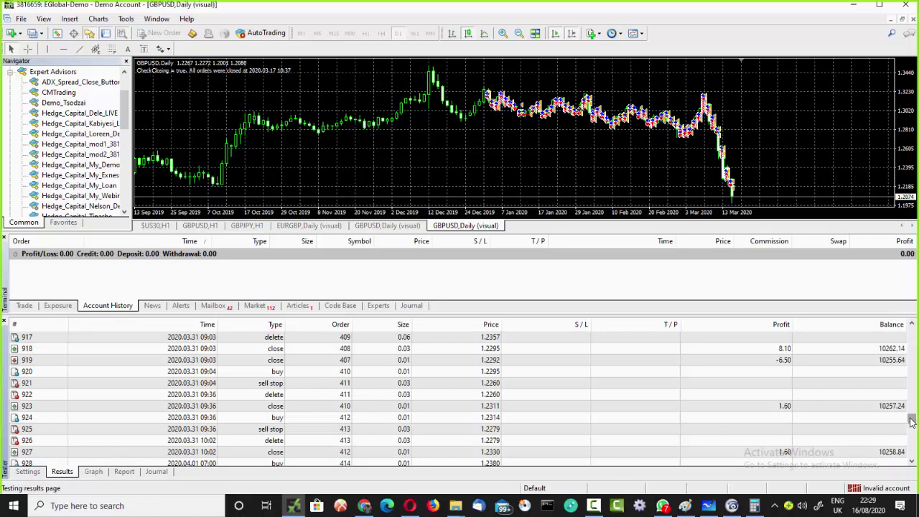
left_click_drag(912, 431, 913, 456)
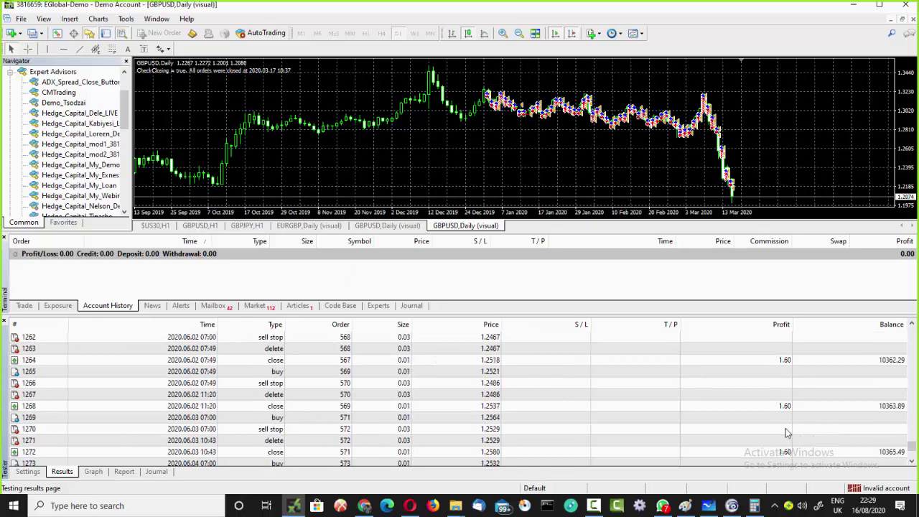
left_click_drag(912, 450, 910, 459)
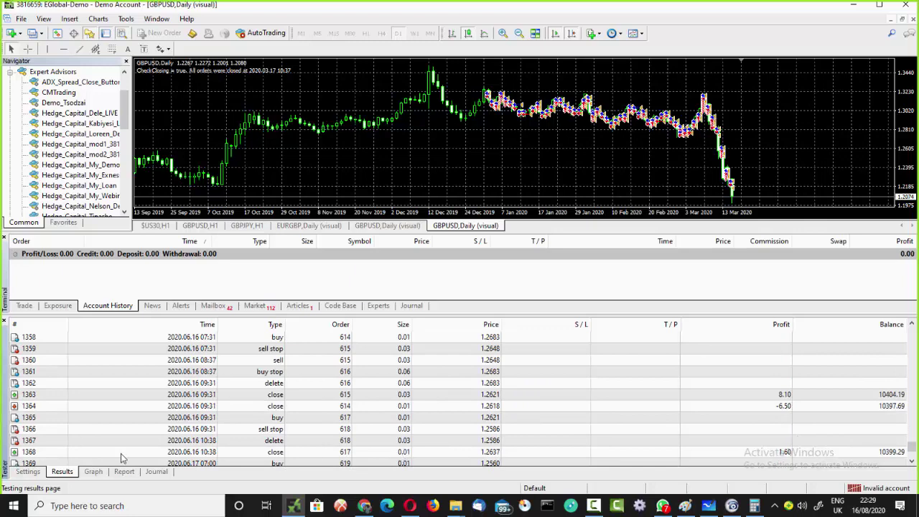
left_click(93, 472)
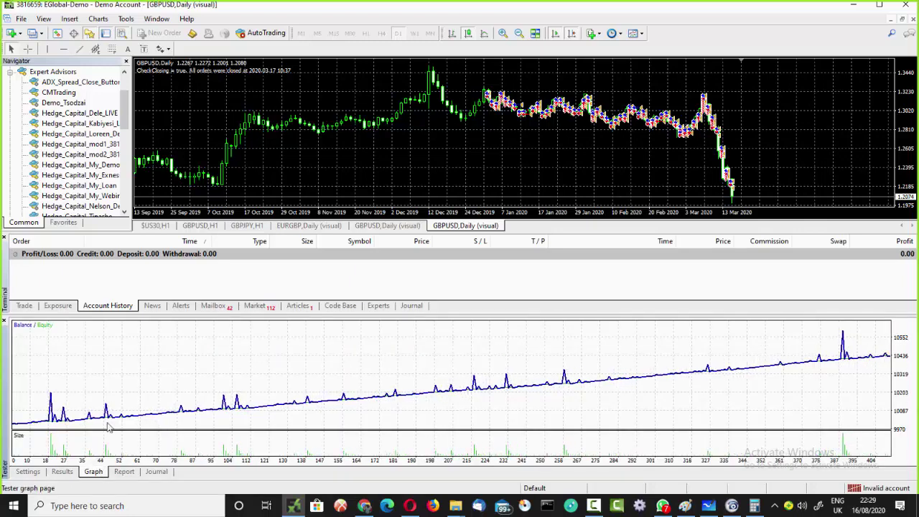
left_click(32, 473)
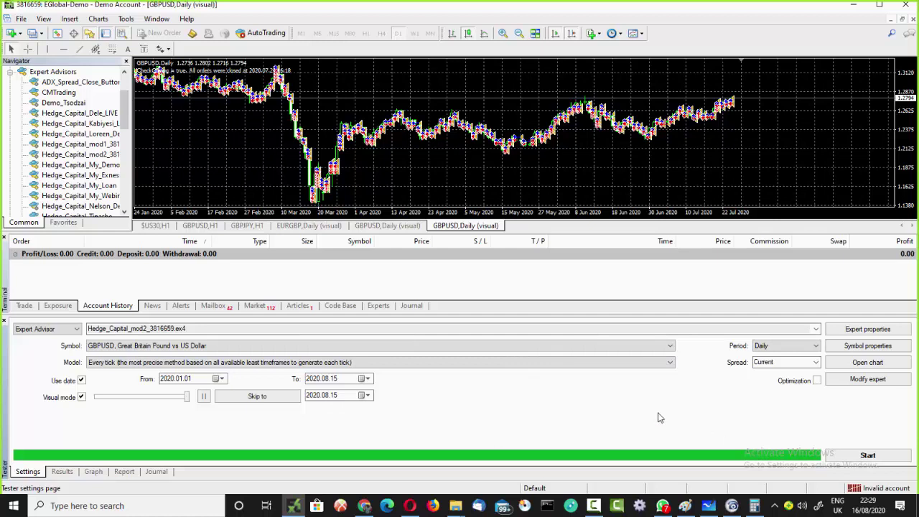
Step: Scroll to the final trades, view the balance graph ending near 10467, and open the Report
left_click(63, 471)
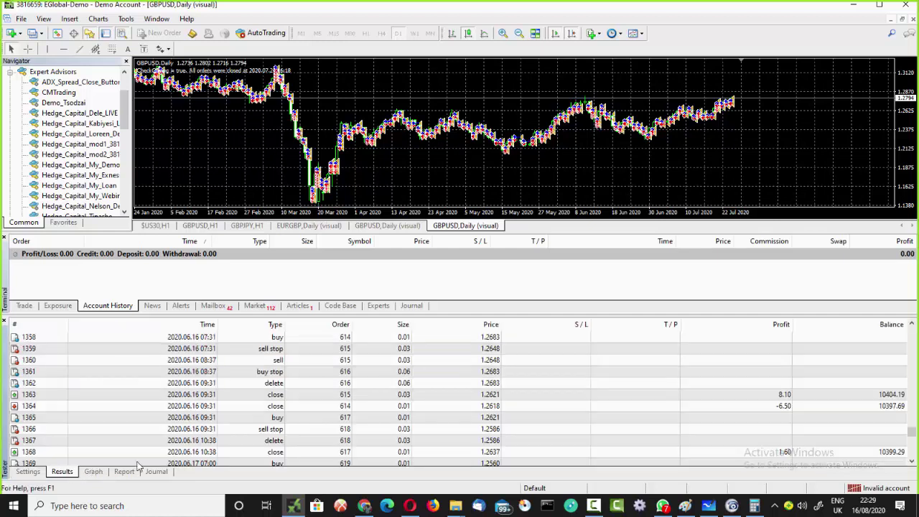
left_click_drag(909, 439, 910, 461)
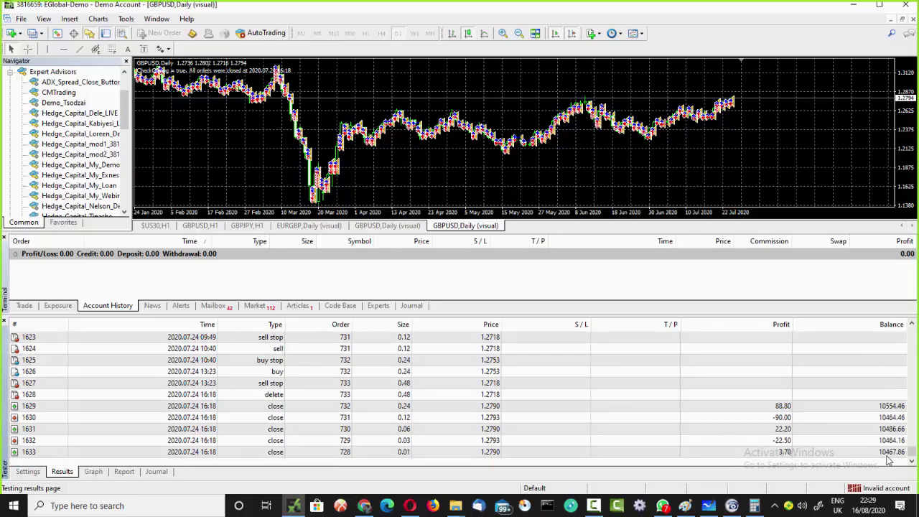
left_click(94, 471)
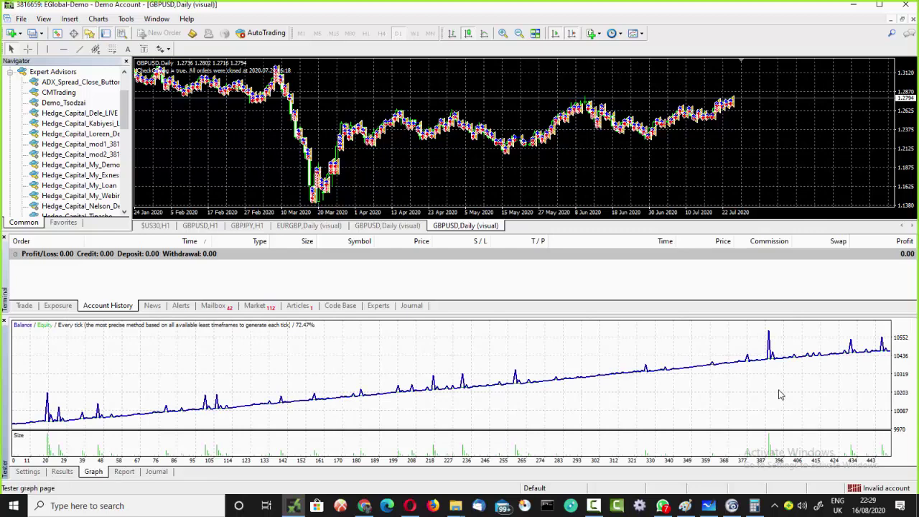
left_click(123, 471)
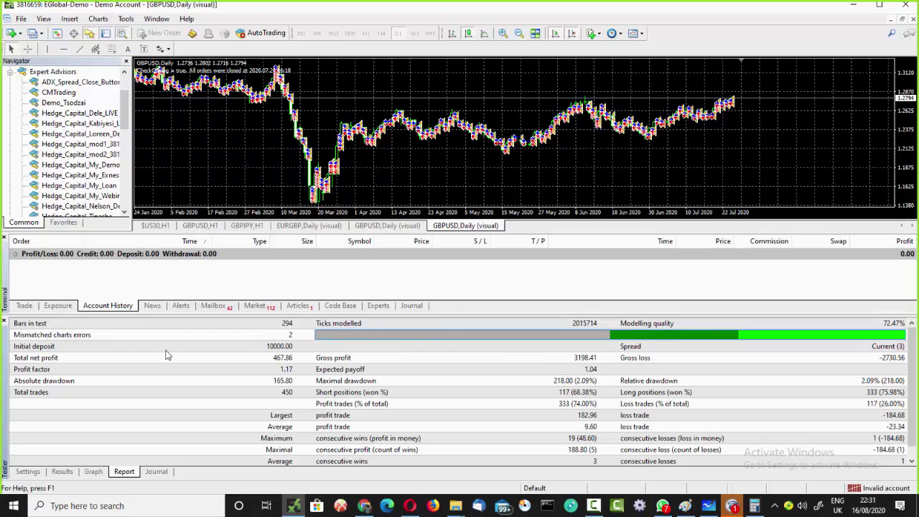
Step: Review the test trades and balance graph, then view the GBPUSD report (net profit 467.86, 2.09% drawdown)
left_click(57, 476)
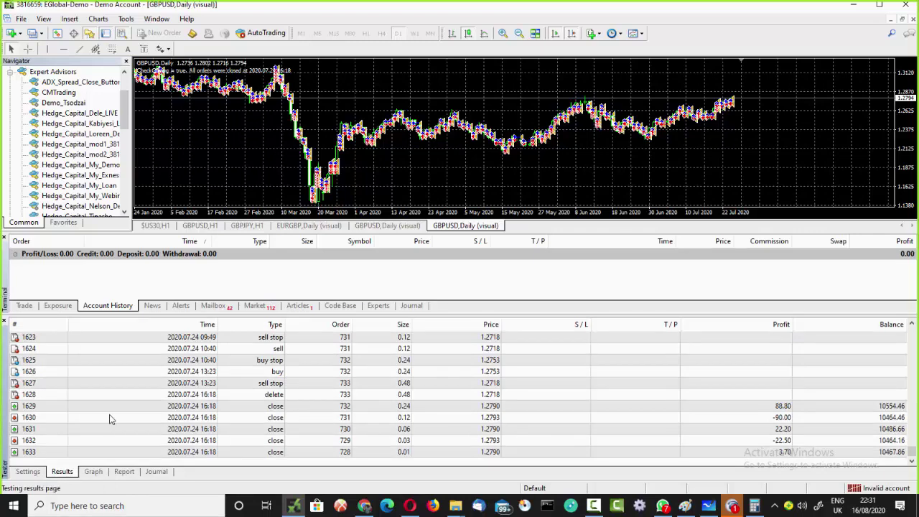
left_click(94, 472)
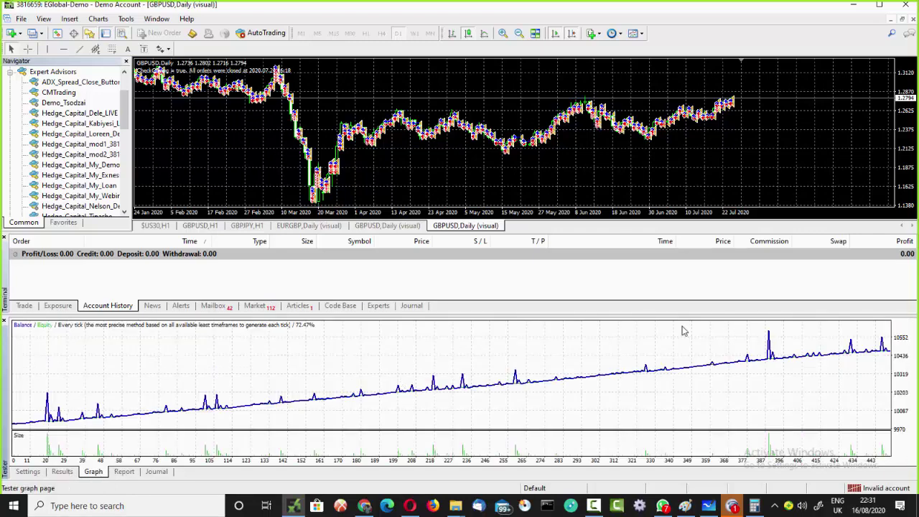
left_click(124, 471)
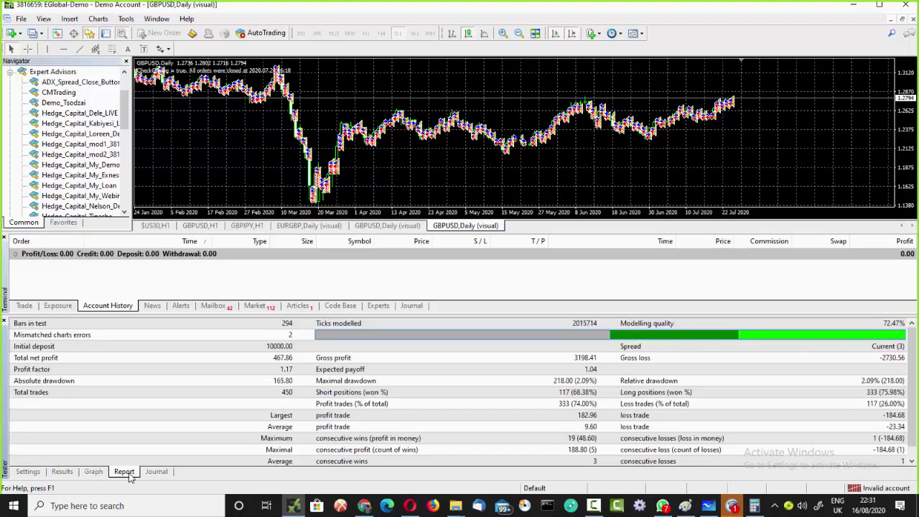